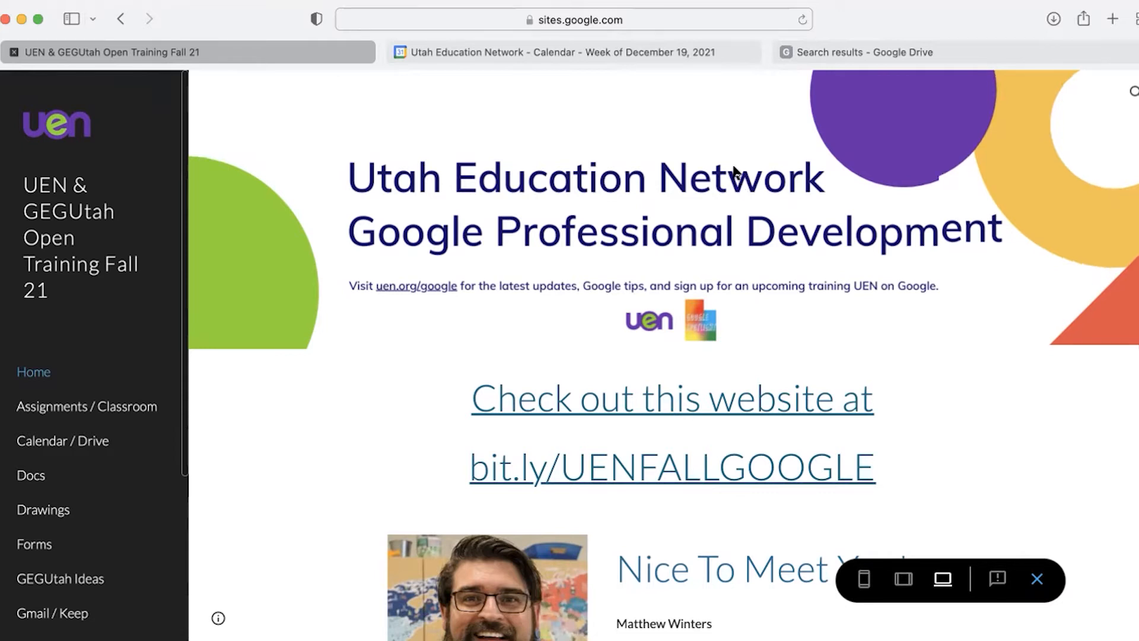
Step: Look through the training site's home page, its Links To All Google Trainings section and the list of site pages
{"action": "scroll", "coordinate": [771, 352], "scroll_direction": "down", "scroll_amount": 7}
{"action": "scroll", "coordinate": [770, 350], "scroll_direction": "down", "scroll_amount": 15}
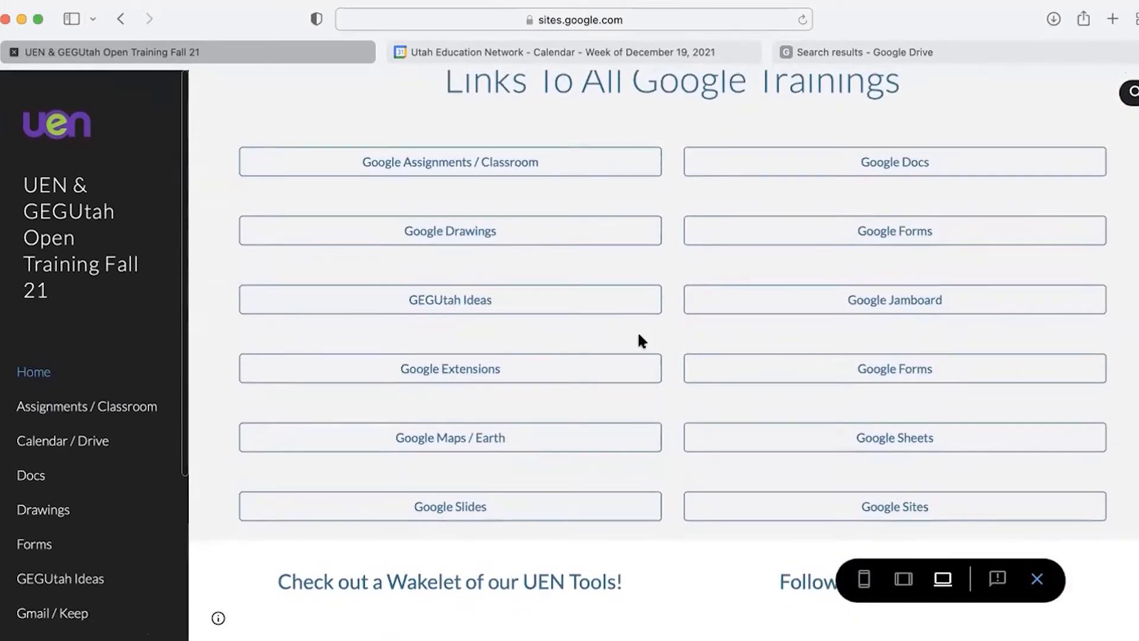
{"action": "scroll", "coordinate": [638, 338], "scroll_direction": "down", "scroll_amount": 4}
{"action": "scroll", "coordinate": [639, 338], "scroll_direction": "up", "scroll_amount": 9}
{"action": "scroll", "coordinate": [638, 338], "scroll_direction": "up", "scroll_amount": 2}
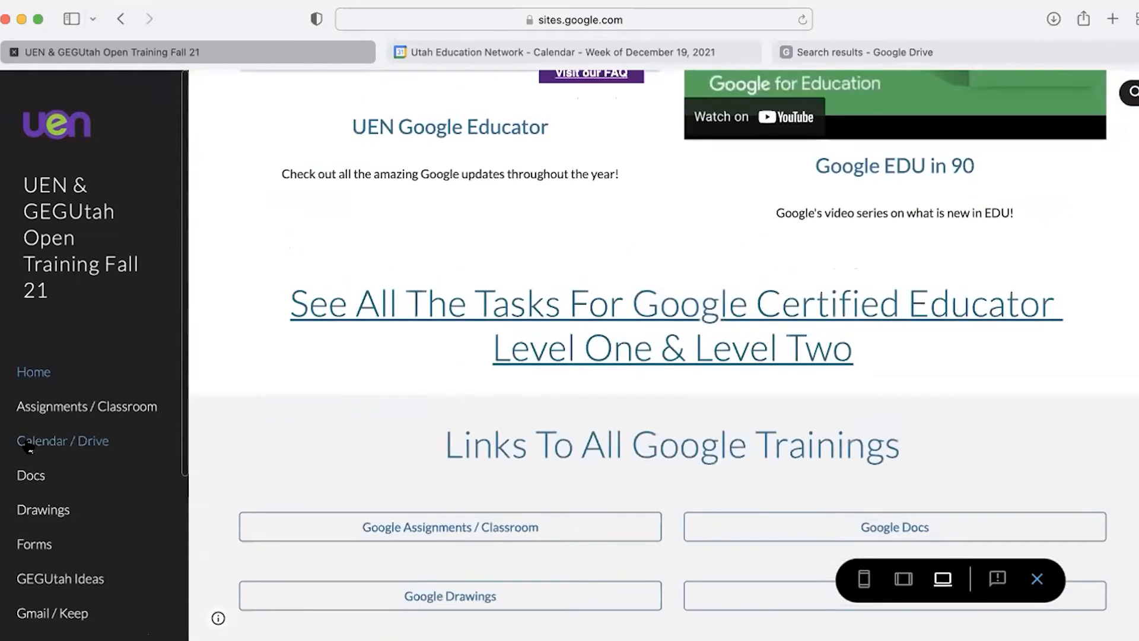
{"action": "scroll", "coordinate": [25, 445], "scroll_direction": "down", "scroll_amount": 4}
{"action": "scroll", "coordinate": [25, 444], "scroll_direction": "down", "scroll_amount": 2}
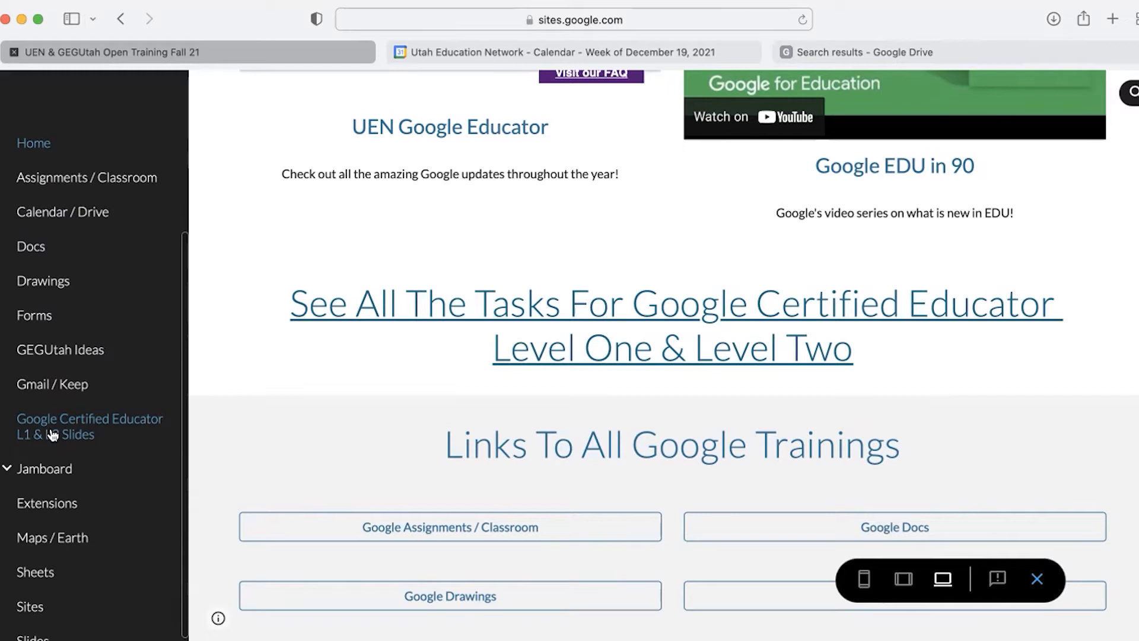
{"action": "scroll", "coordinate": [52, 435], "scroll_direction": "down", "scroll_amount": 1}
{"action": "scroll", "coordinate": [52, 435], "scroll_direction": "up", "scroll_amount": 8}
{"action": "scroll", "coordinate": [52, 434], "scroll_direction": "up", "scroll_amount": 1}
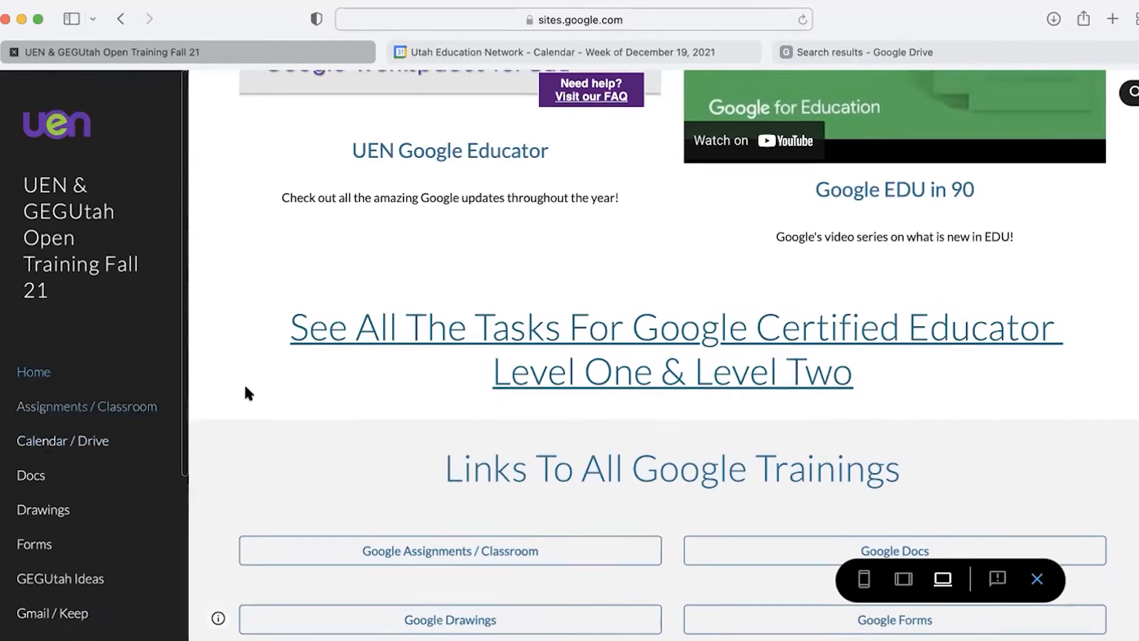
{"action": "scroll", "coordinate": [257, 376], "scroll_direction": "up", "scroll_amount": 15}
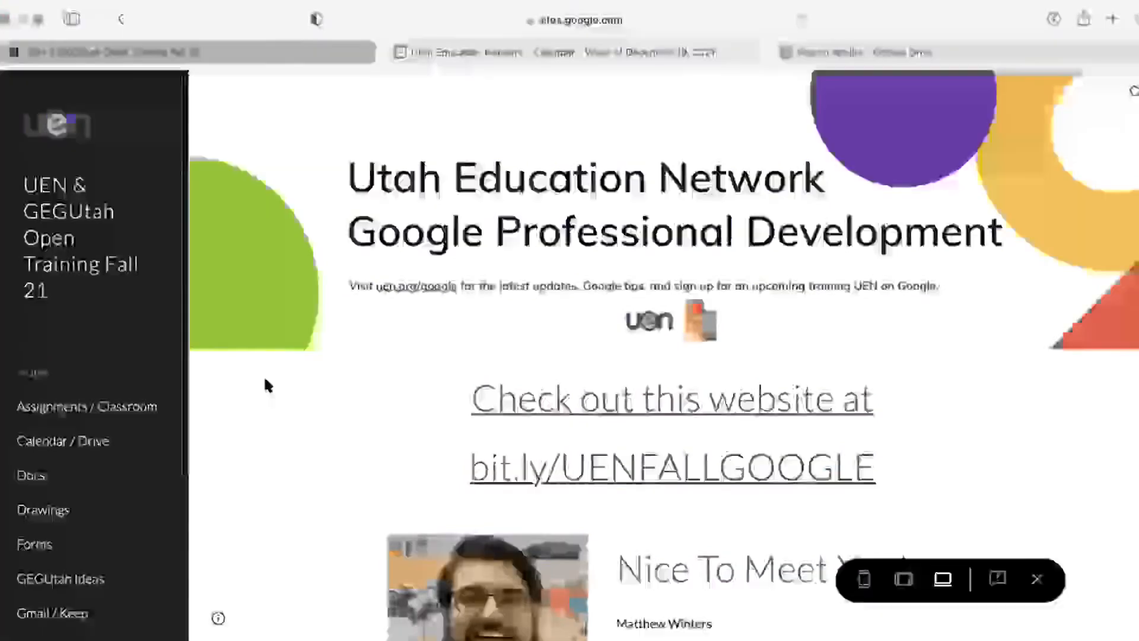
Step: Open the site's Calendar / Drive page and review the Level One and Level Two essential tasks and the helpful tips
{"action": "left_click", "coordinate": [54, 439]}
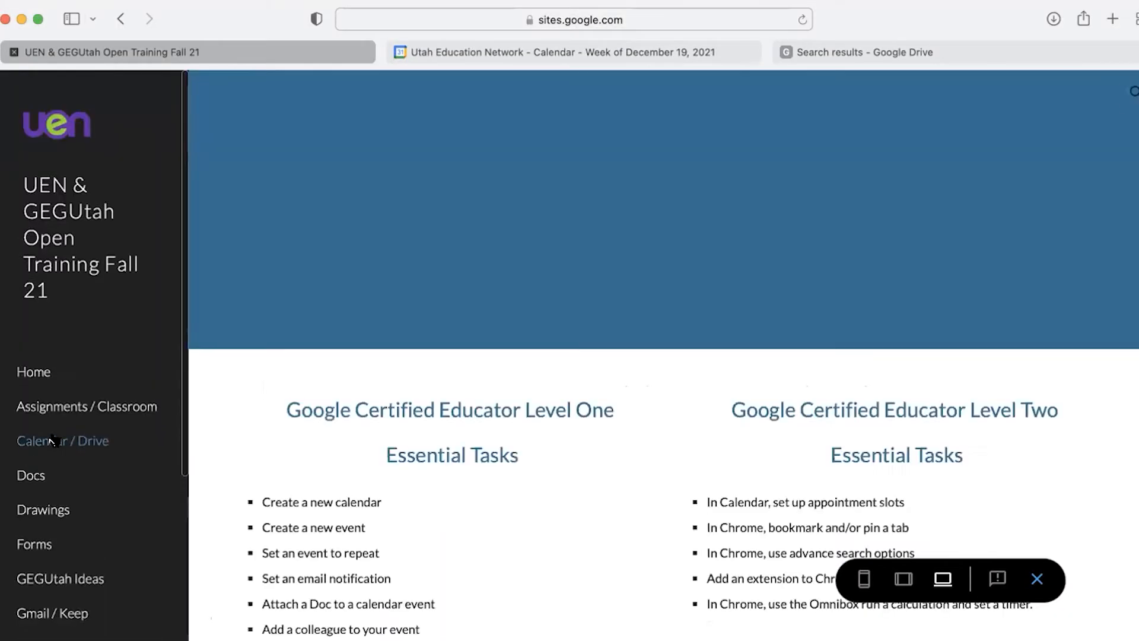
{"action": "scroll", "coordinate": [524, 526], "scroll_direction": "down", "scroll_amount": 3}
{"action": "scroll", "coordinate": [525, 531], "scroll_direction": "down", "scroll_amount": 6}
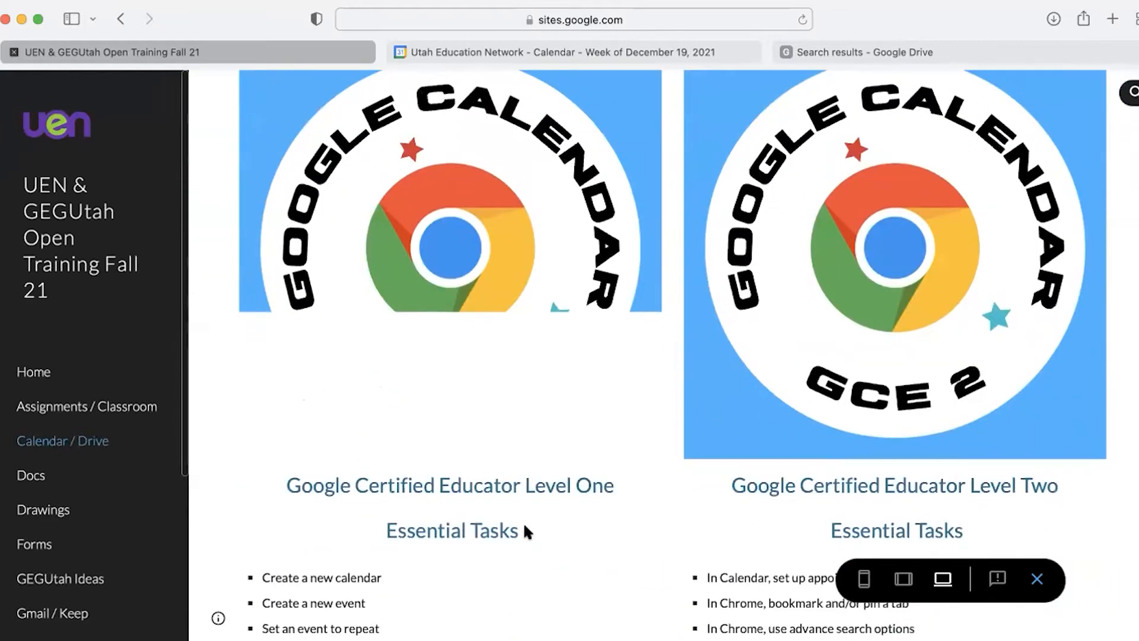
{"action": "scroll", "coordinate": [526, 531], "scroll_direction": "down", "scroll_amount": 1}
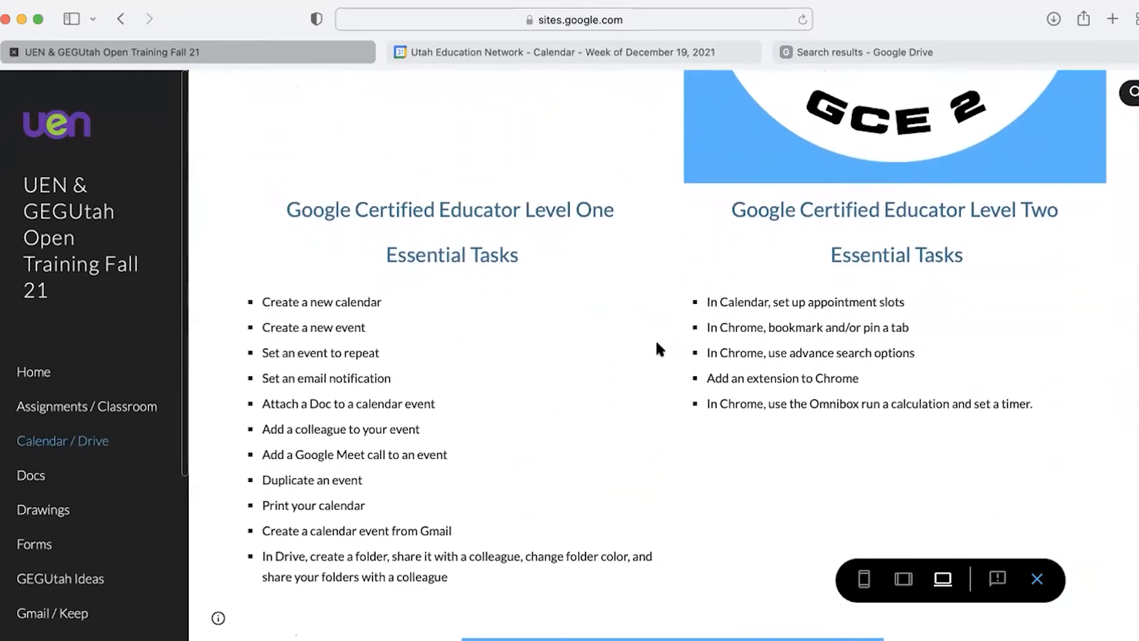
{"action": "scroll", "coordinate": [755, 508], "scroll_direction": "down", "scroll_amount": 10}
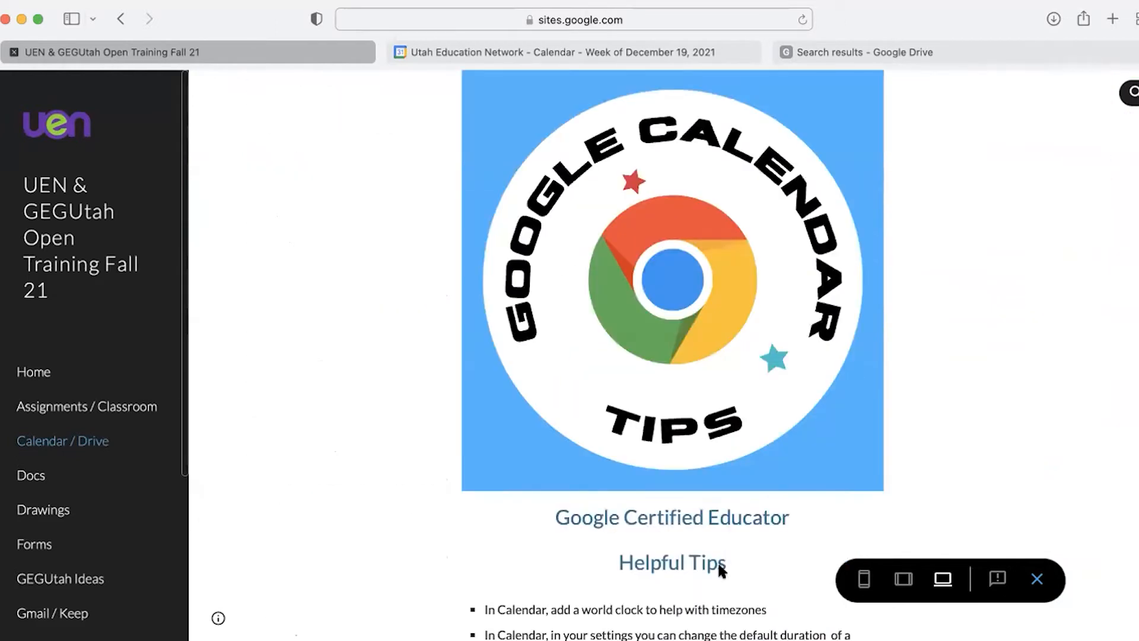
{"action": "scroll", "coordinate": [717, 560], "scroll_direction": "down", "scroll_amount": 5}
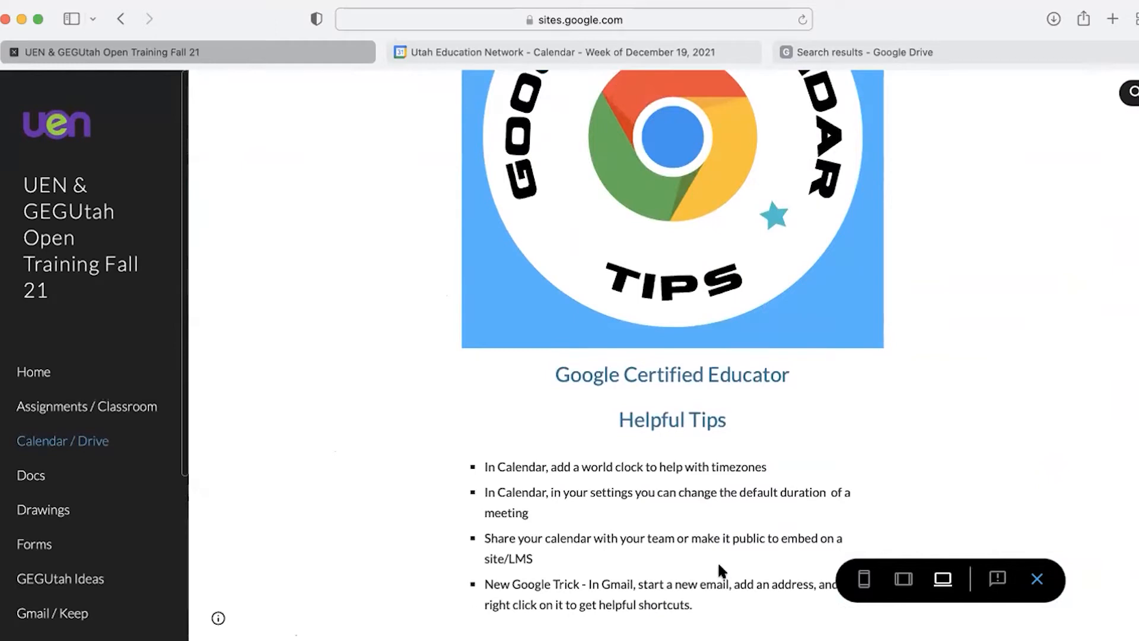
{"action": "scroll", "coordinate": [719, 567], "scroll_direction": "up", "scroll_amount": 15}
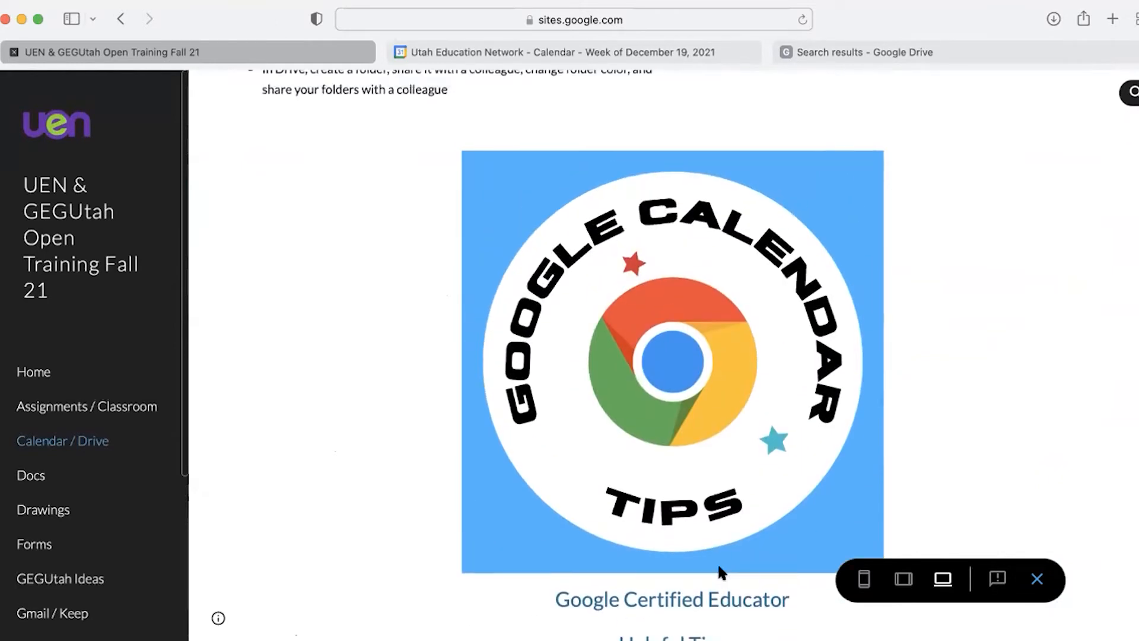
{"action": "scroll", "coordinate": [718, 566], "scroll_direction": "up", "scroll_amount": 7}
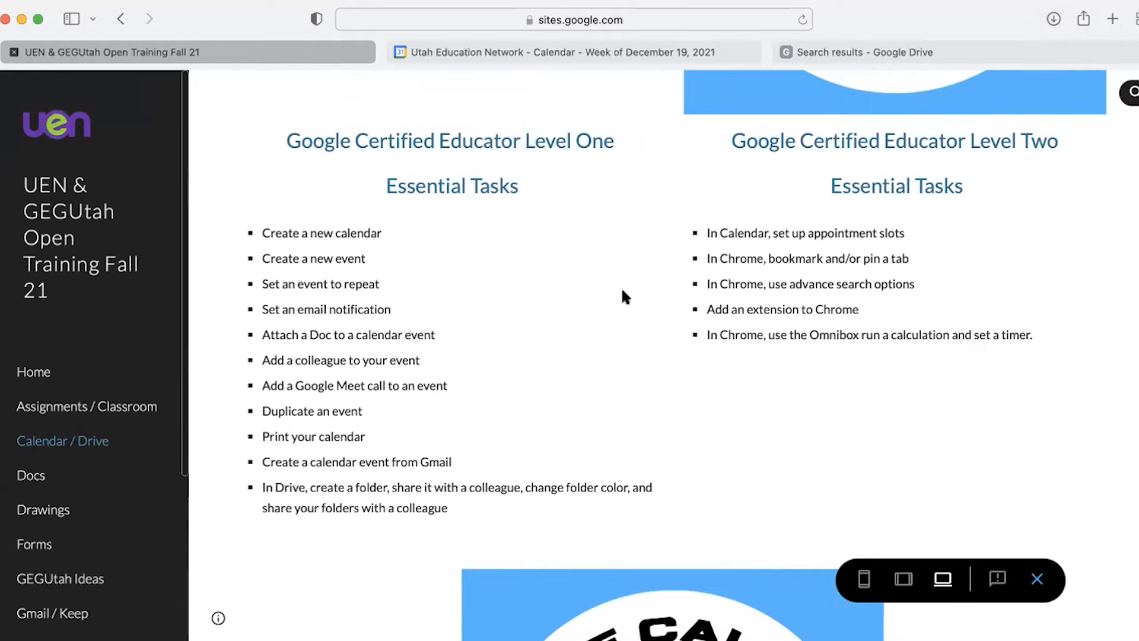
Step: Switch to Google Calendar and open a blank event draft to view its options, discarding it without saving
{"action": "mouse_move", "coordinate": [525, 48]}
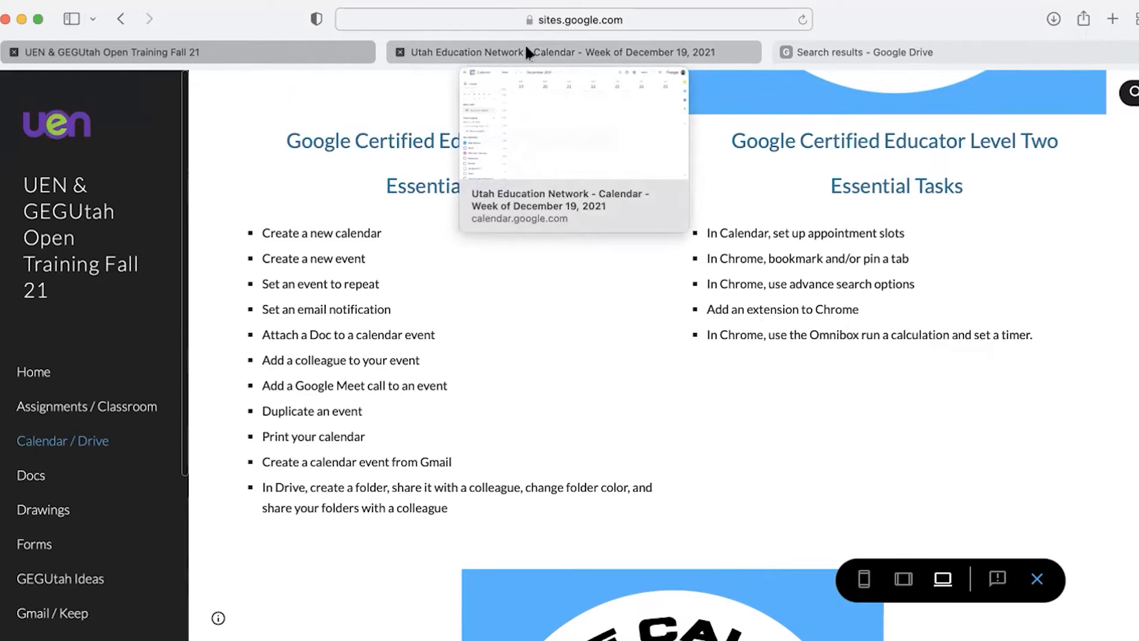
{"action": "left_click", "coordinate": [526, 49]}
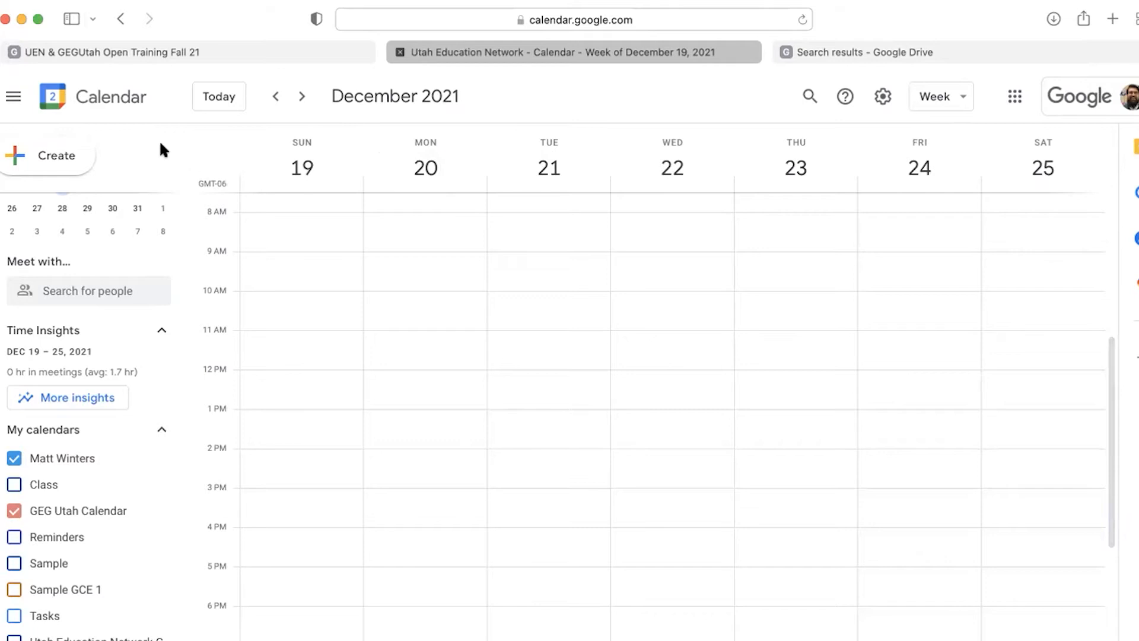
{"action": "left_click", "coordinate": [32, 149]}
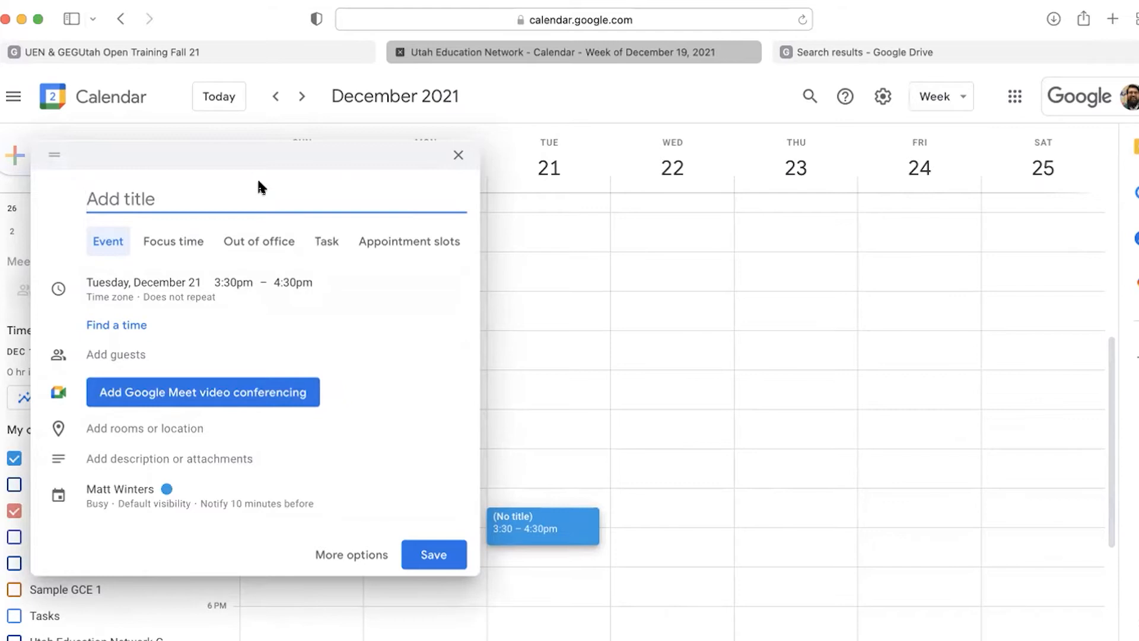
{"action": "left_click", "coordinate": [454, 155]}
Step: Try to create a new calendar named "GEGUtah Training Calendar" with no description, and return to the week view
{"action": "scroll", "coordinate": [103, 458], "scroll_direction": "down", "scroll_amount": 4}
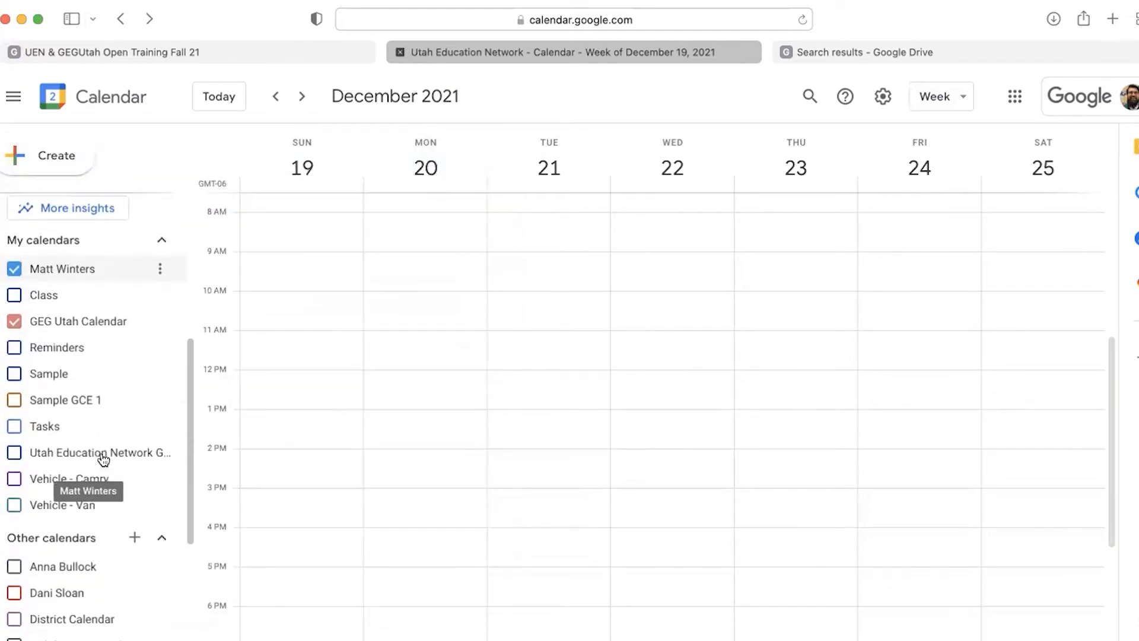
{"action": "scroll", "coordinate": [102, 458], "scroll_direction": "down", "scroll_amount": 1}
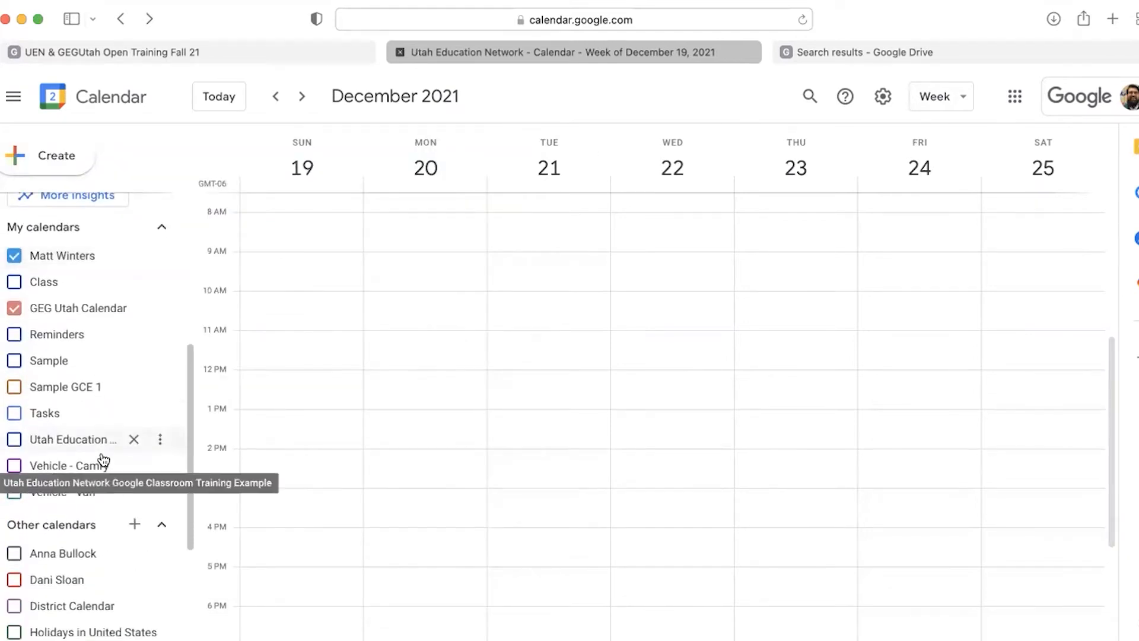
{"action": "left_click", "coordinate": [135, 524]}
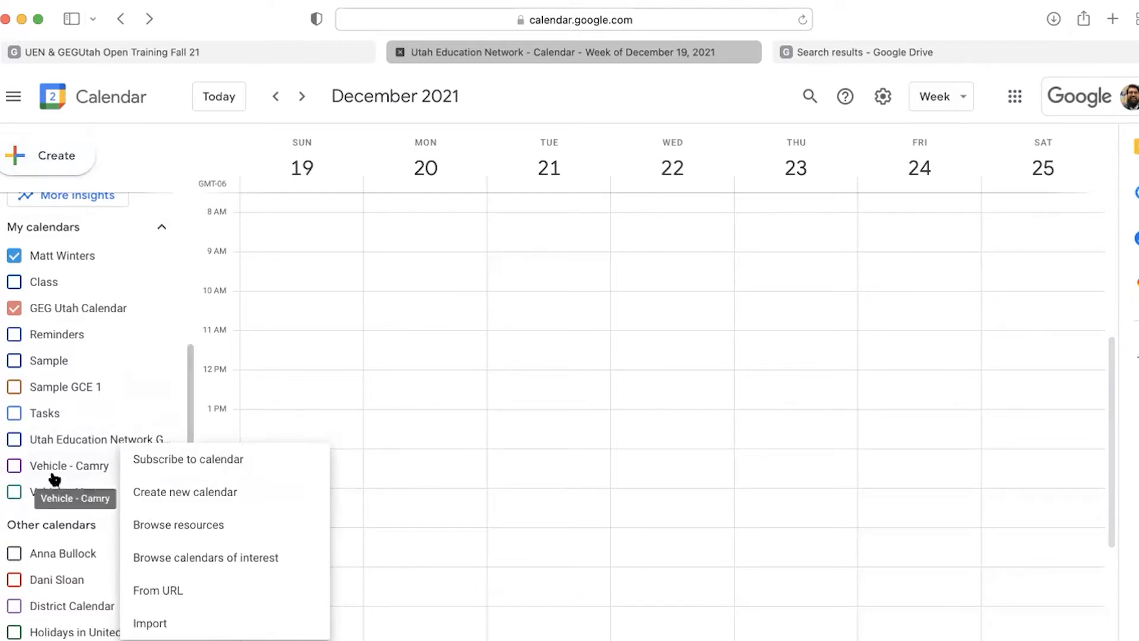
{"action": "left_click", "coordinate": [91, 522]}
{"action": "left_click", "coordinate": [132, 524]}
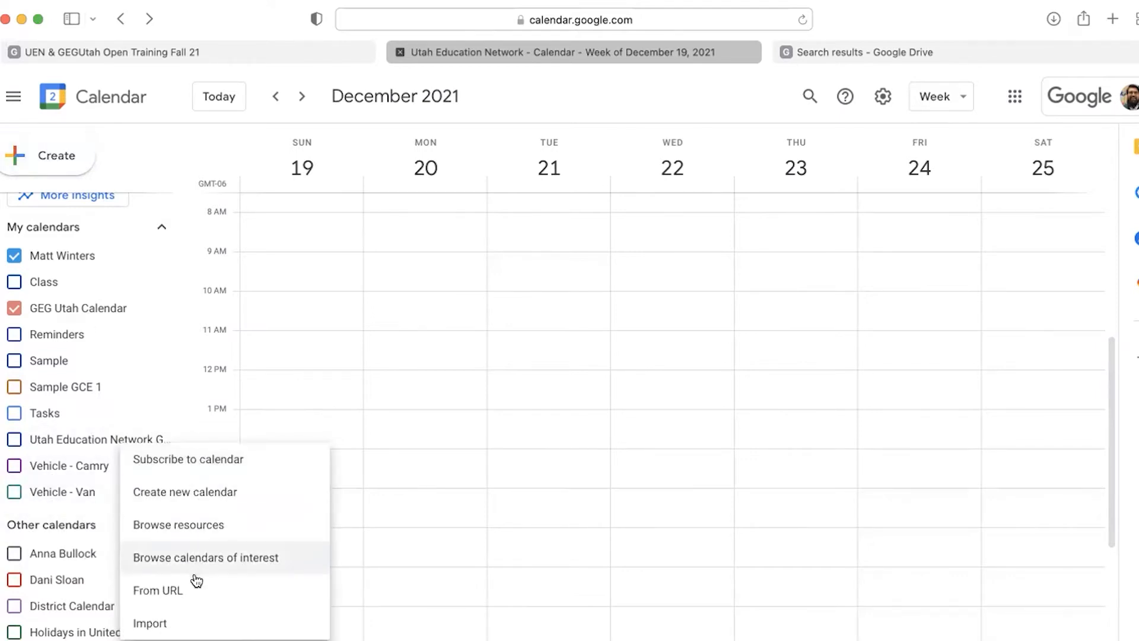
{"action": "left_click", "coordinate": [201, 499]}
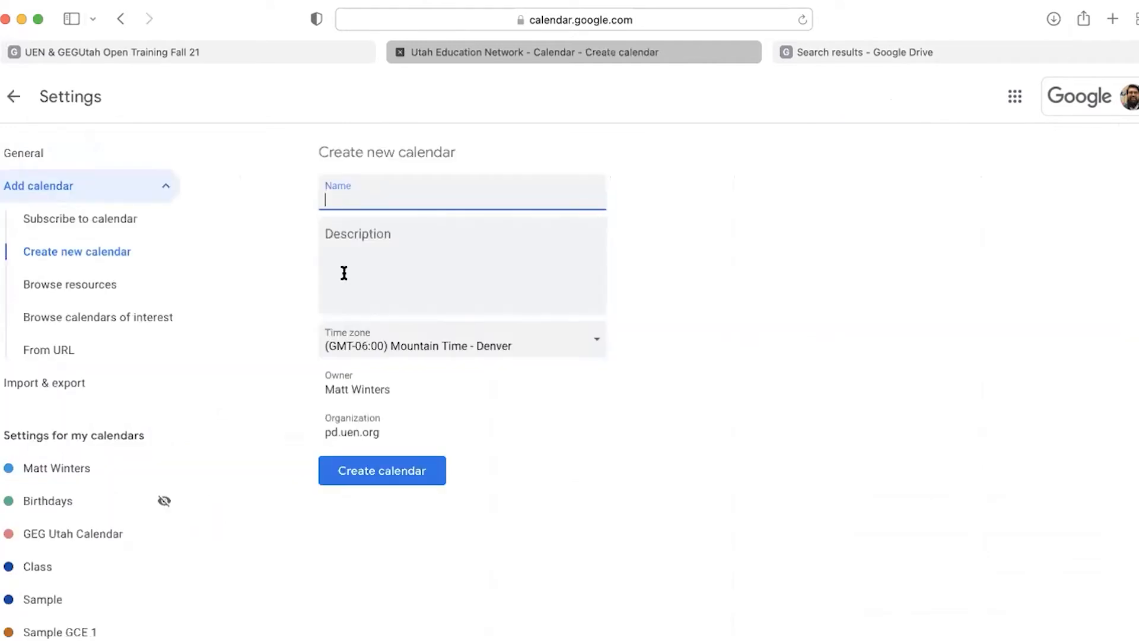
{"action": "type", "text": "GEGUtah Training Calendar"}
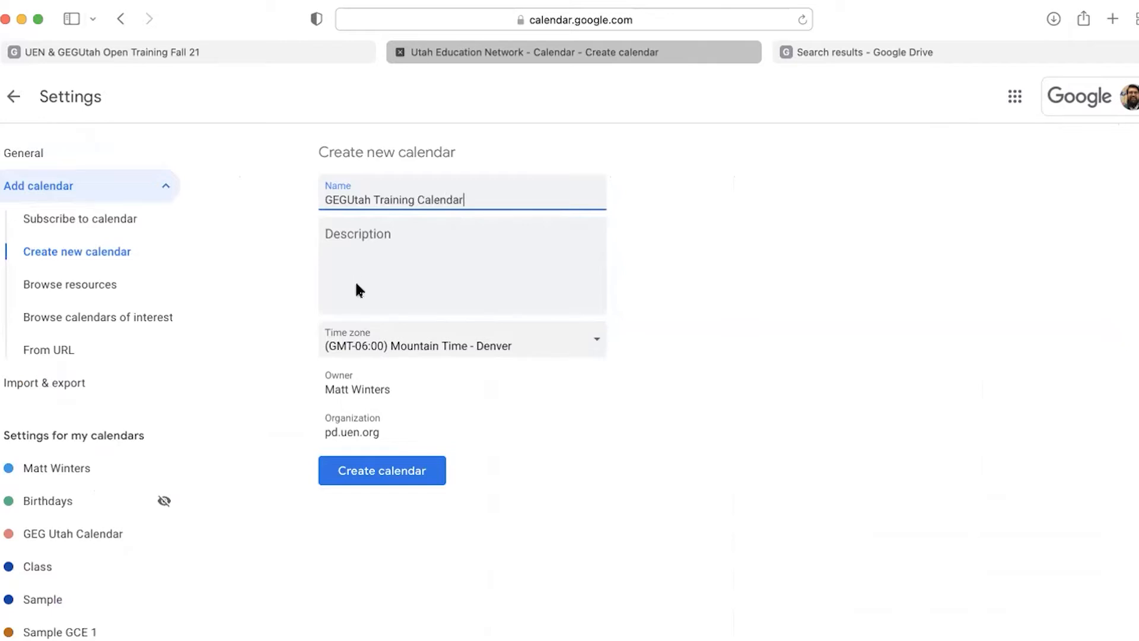
{"action": "left_click", "coordinate": [349, 235]}
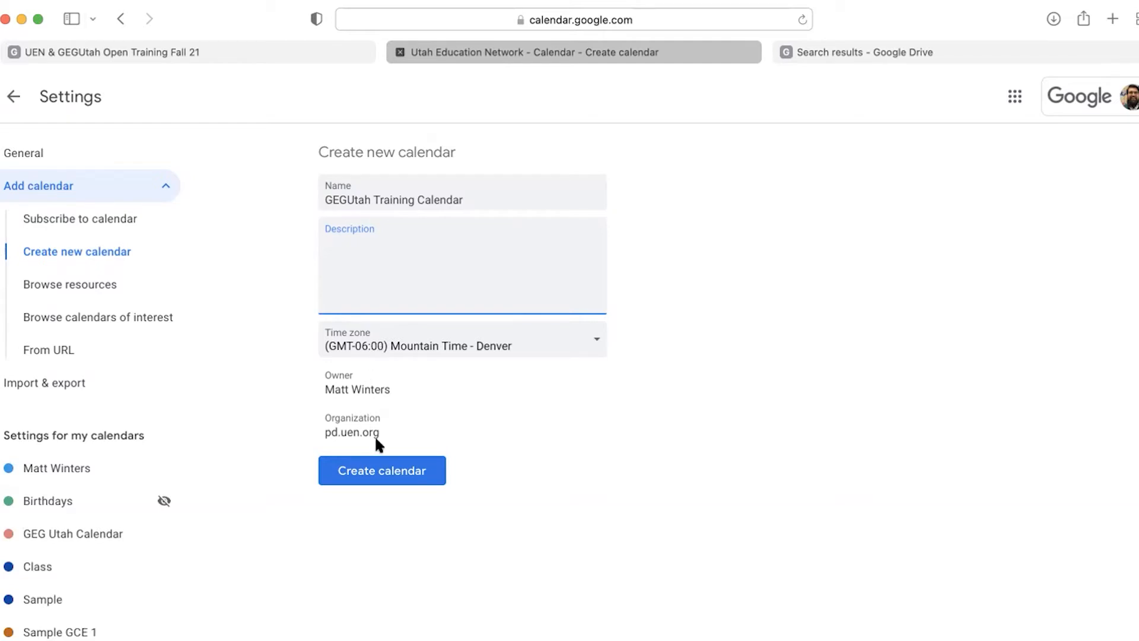
{"action": "left_click", "coordinate": [359, 473]}
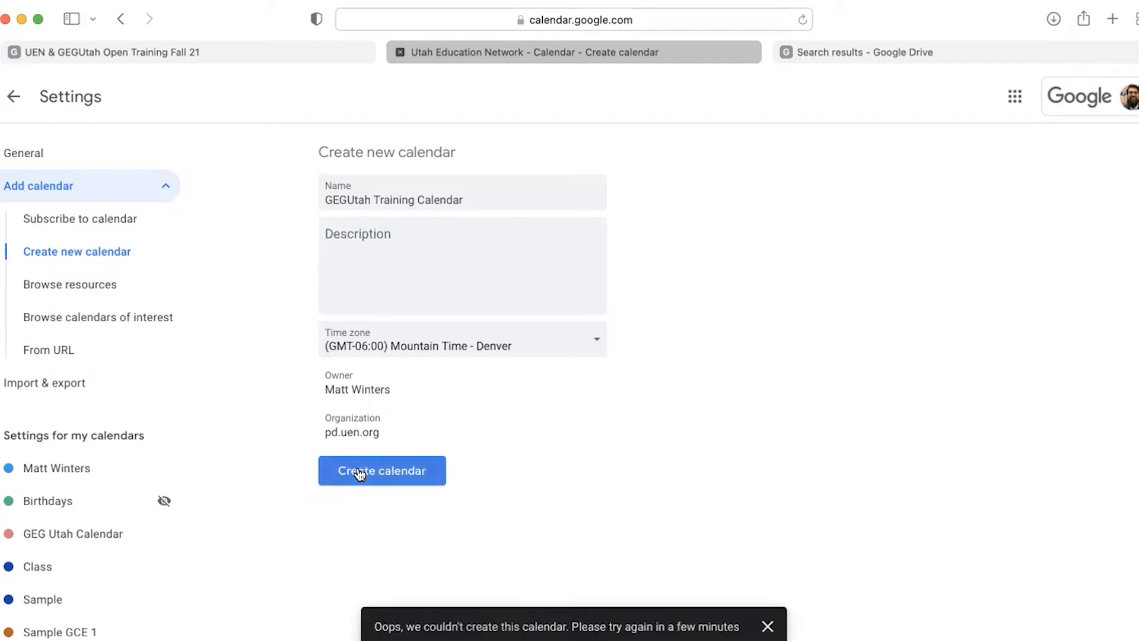
{"action": "left_click", "coordinate": [12, 99]}
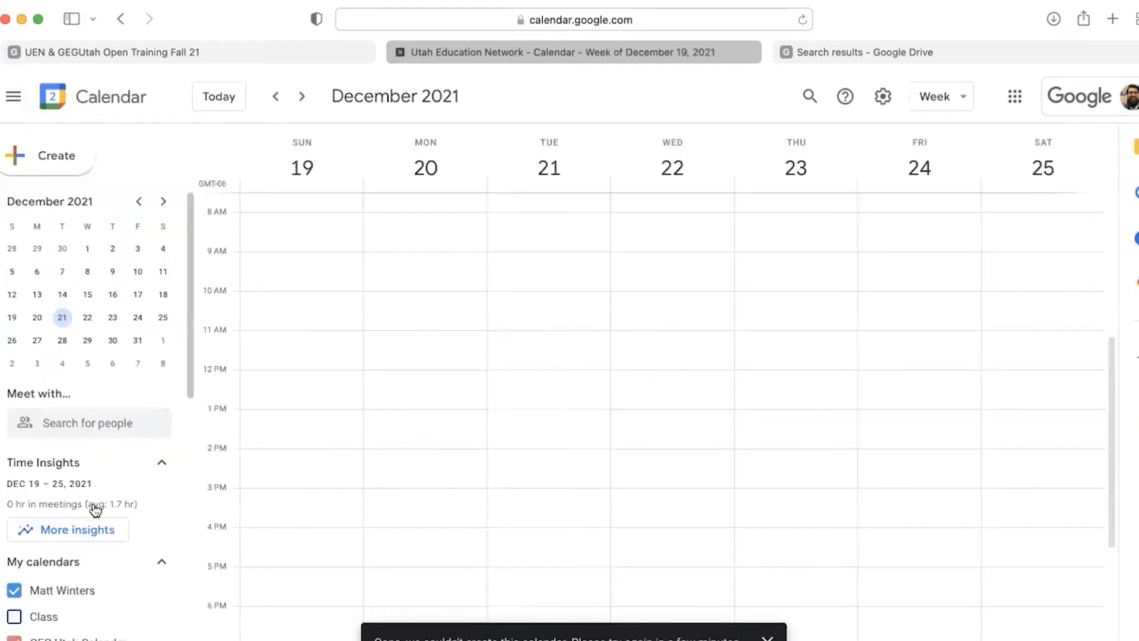
Step: Look through the calendars listed under My calendars and Other calendars
{"action": "scroll", "coordinate": [92, 508], "scroll_direction": "down", "scroll_amount": 10}
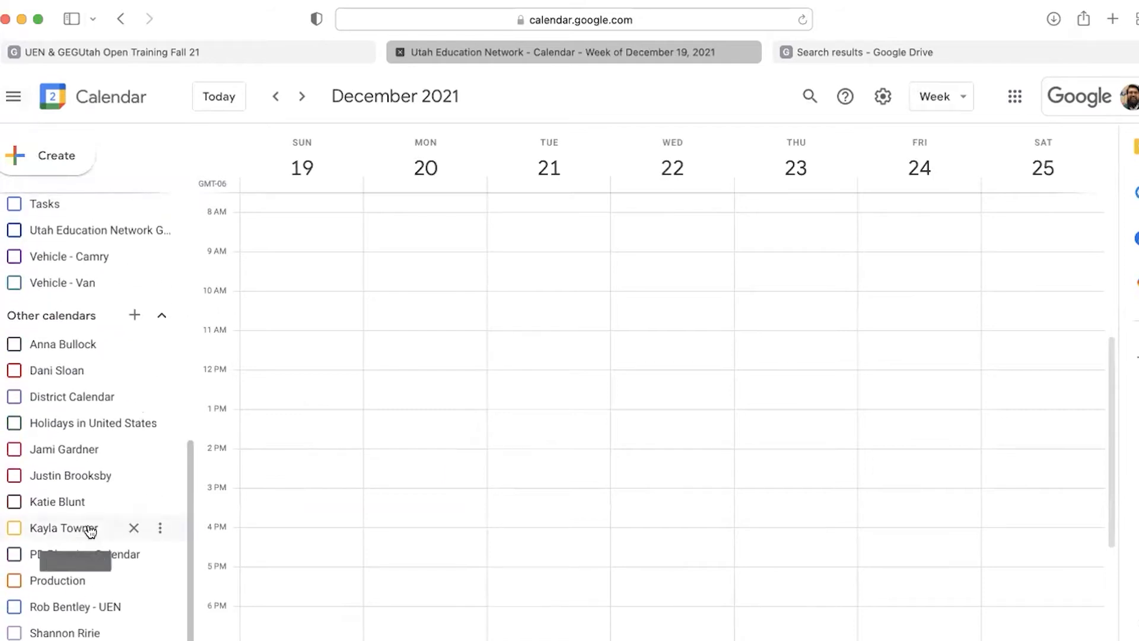
{"action": "scroll", "coordinate": [71, 439], "scroll_direction": "up", "scroll_amount": 5}
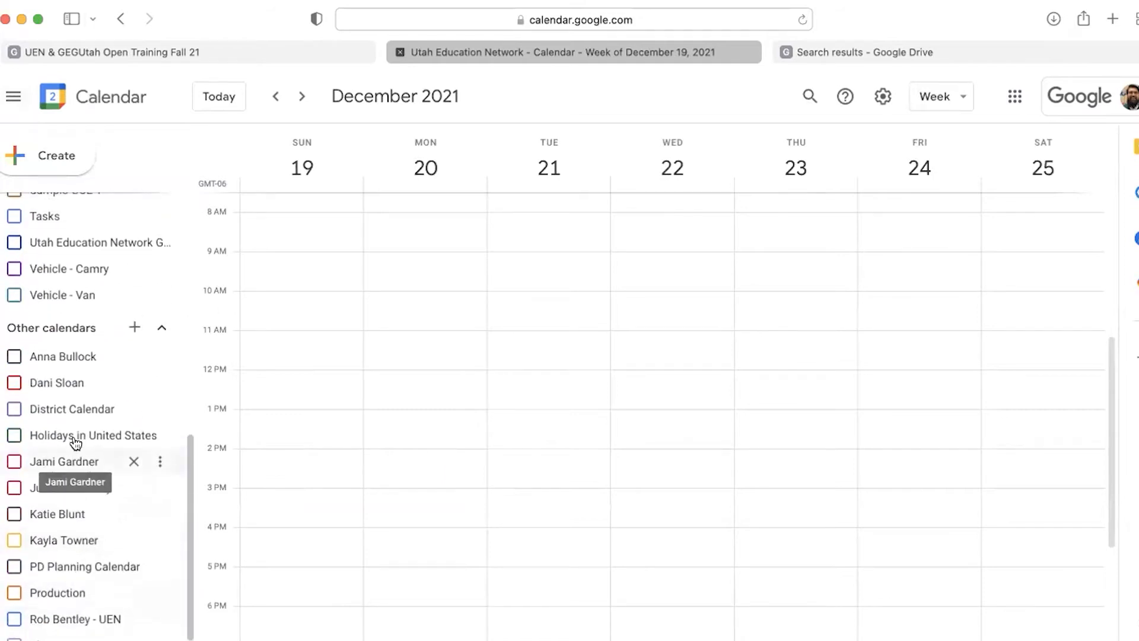
{"action": "scroll", "coordinate": [75, 442], "scroll_direction": "up", "scroll_amount": 3}
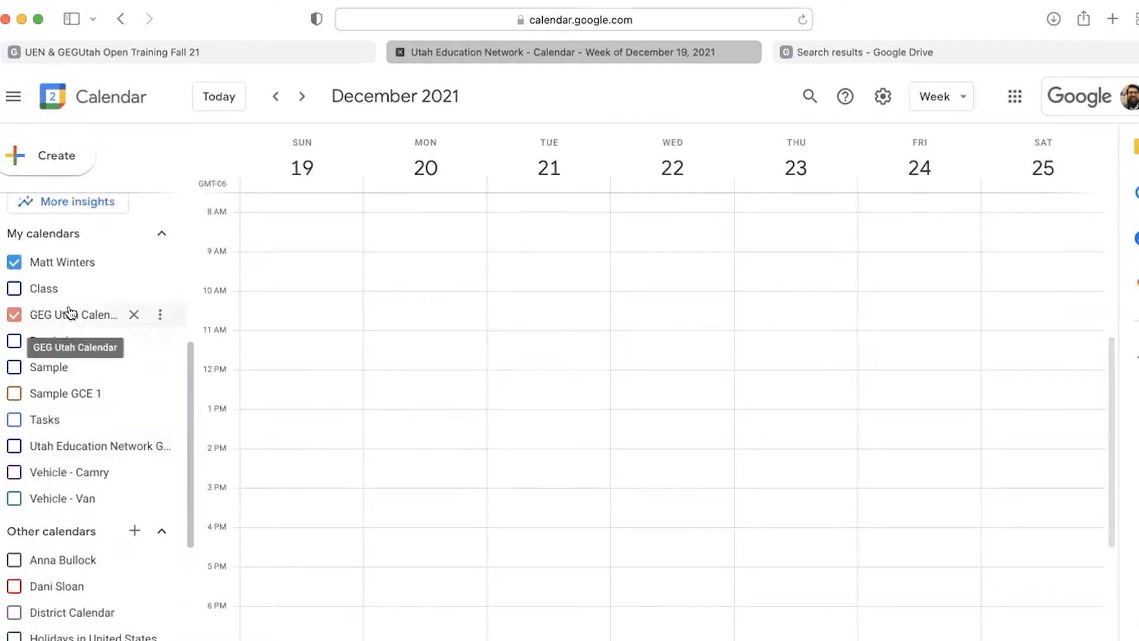
{"action": "scroll", "coordinate": [93, 449], "scroll_direction": "down", "scroll_amount": 5}
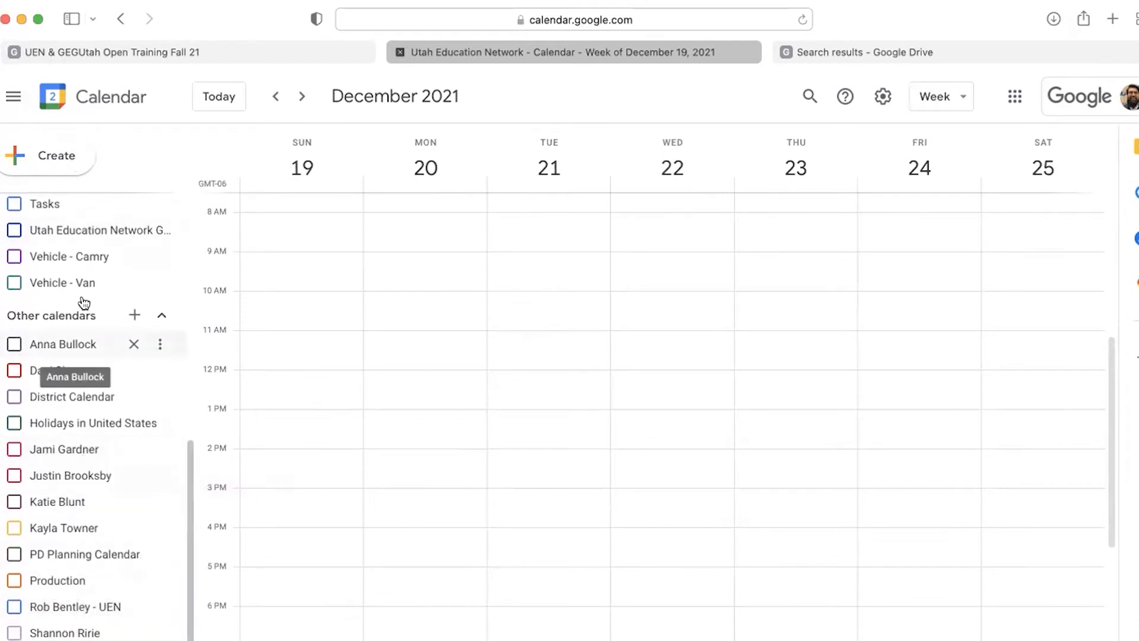
{"action": "scroll", "coordinate": [82, 302], "scroll_direction": "up", "scroll_amount": 3}
{"action": "scroll", "coordinate": [88, 358], "scroll_direction": "up", "scroll_amount": 3}
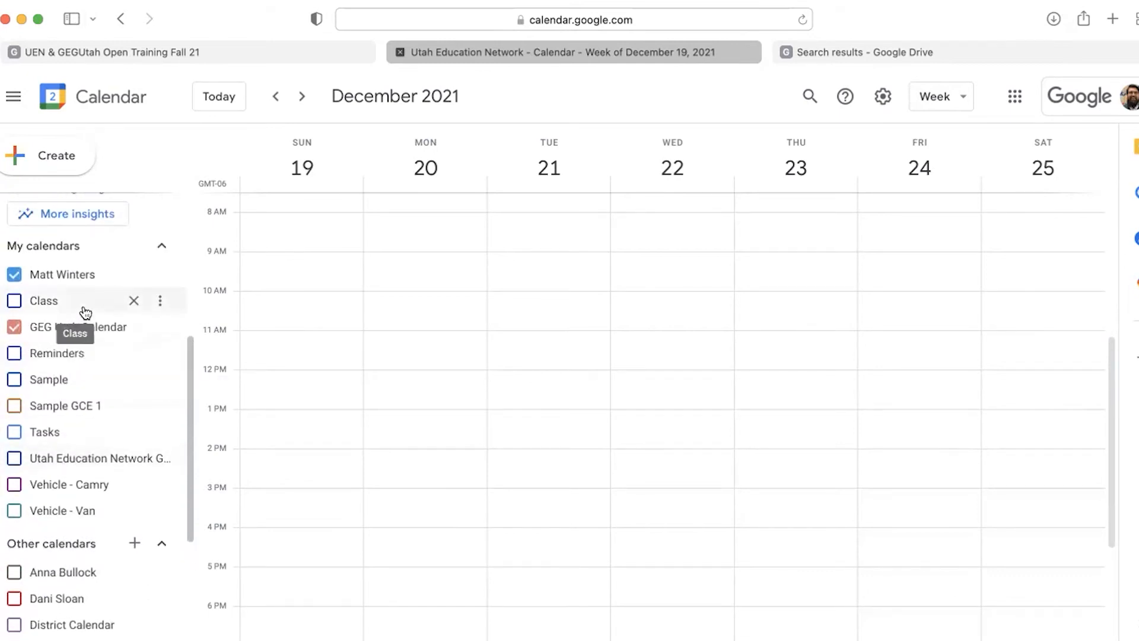
{"action": "scroll", "coordinate": [86, 312], "scroll_direction": "up", "scroll_amount": 3}
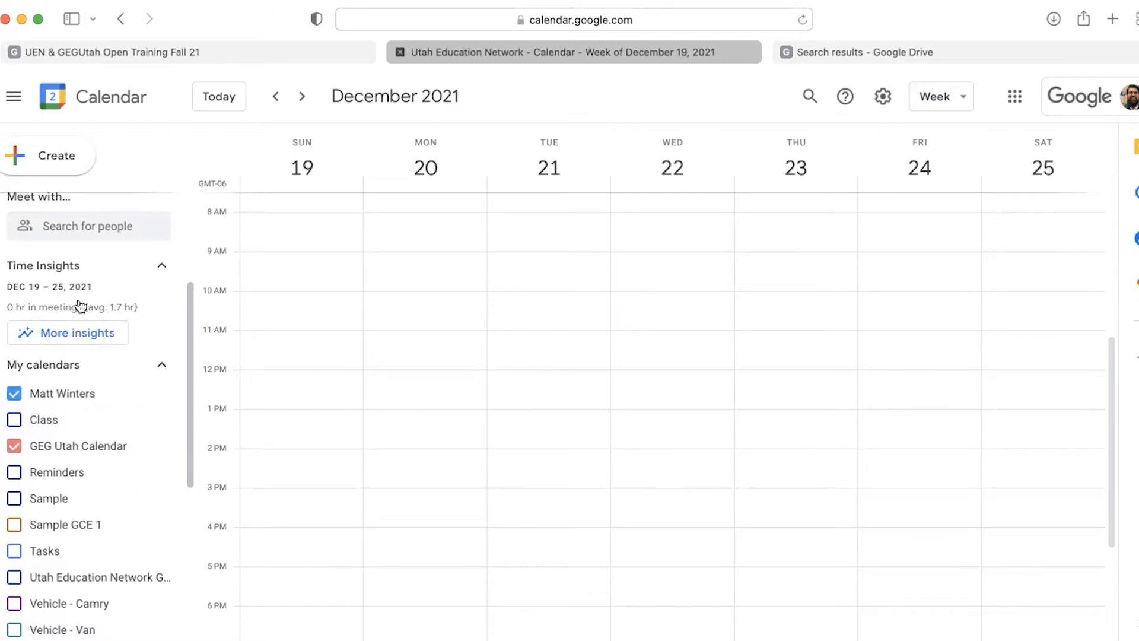
Step: Start a new event and place it on Tuesday, December 21 from 11:00am to 12:00pm
{"action": "left_click", "coordinate": [46, 153]}
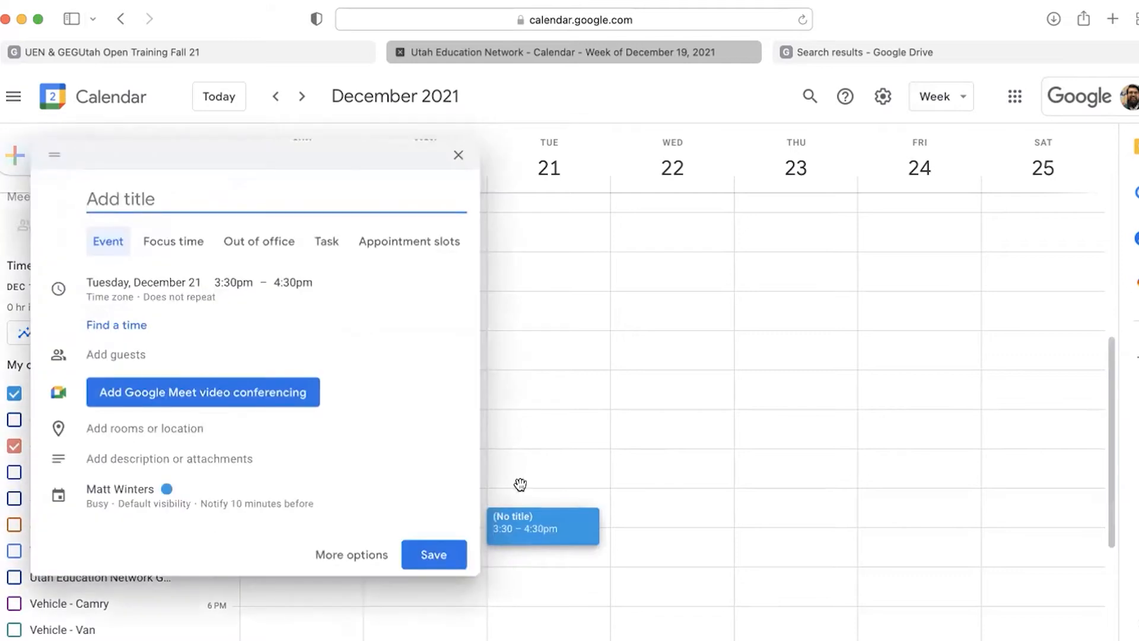
{"action": "left_click", "coordinate": [537, 525]}
{"action": "left_click_drag", "start_coordinate": [607, 478], "coordinate": [540, 350]}
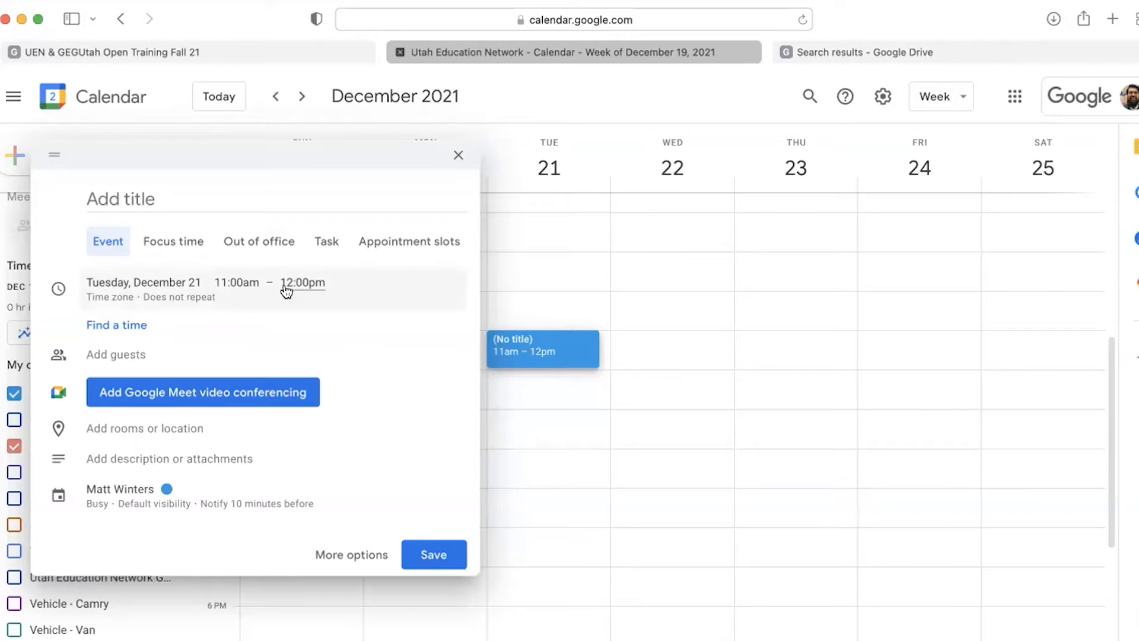
Step: Title the new event "GEGUtah Sample Event"
{"action": "left_click", "coordinate": [169, 205]}
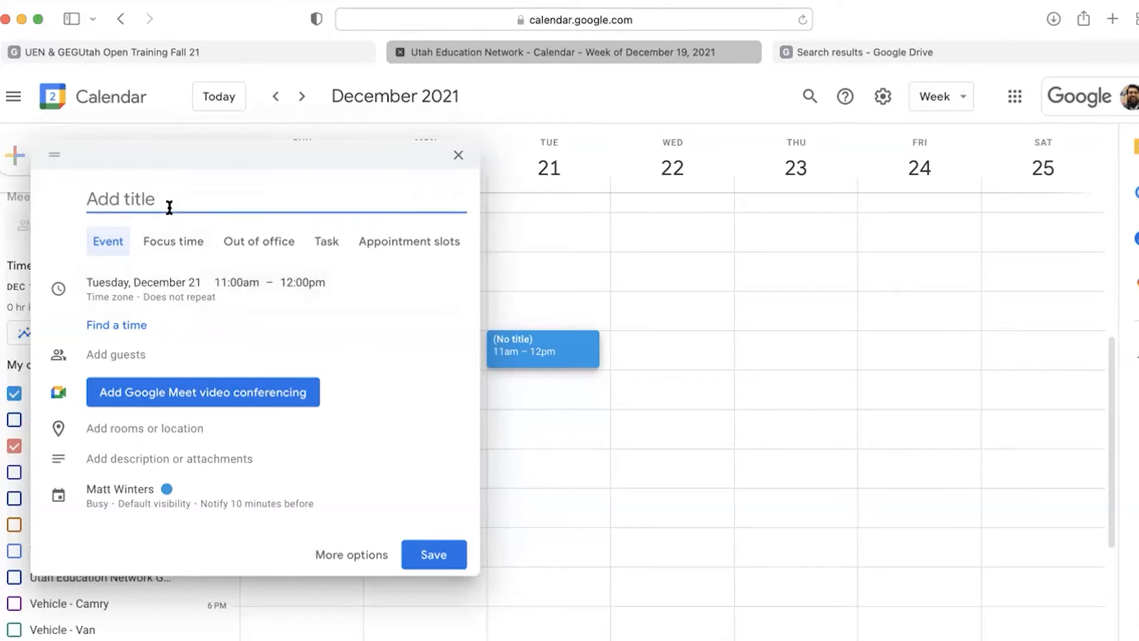
{"action": "type", "text": "GEGUtah Same"}
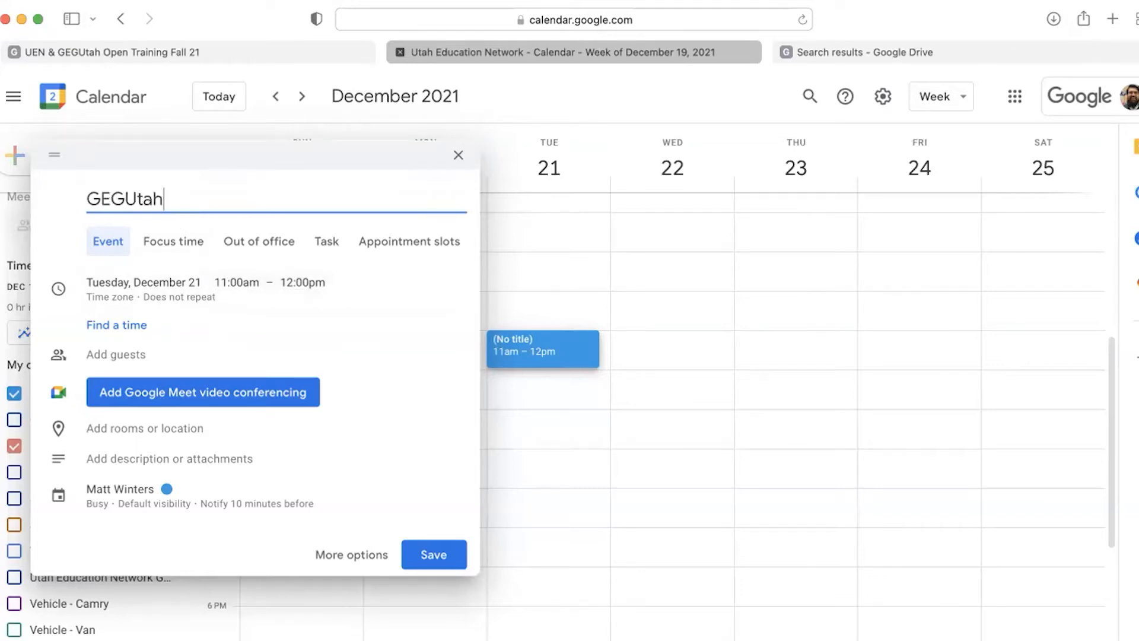
{"action": "key", "text": "BackSpace"}
{"action": "key", "text": "BackSpace"}
{"action": "type", "text": "ple S"}
{"action": "key", "text": "BackSpace"}
{"action": "type", "text": "eV"}
{"action": "key", "text": "BackSpace"}
{"action": "key", "text": "BackSpace"}
{"action": "type", "text": "Evn"}
{"action": "key", "text": "BackSpace"}
{"action": "type", "text": "ent"}
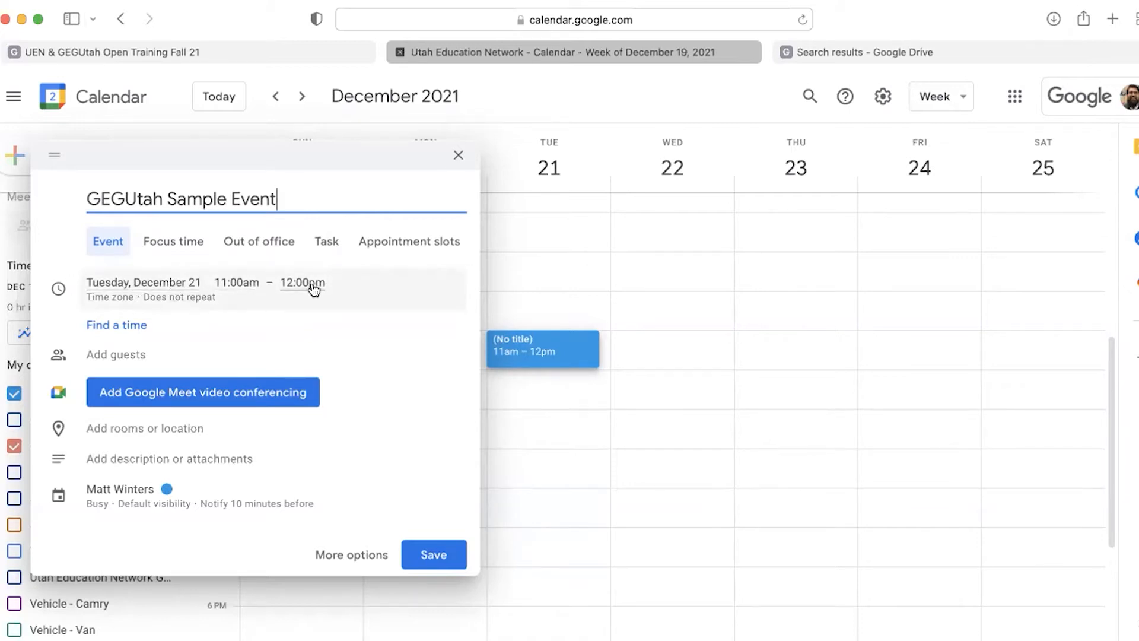
Step: Expand the event's date and time options, try the all-day setting, and look at the start time choices
{"action": "left_click", "coordinate": [151, 283]}
{"action": "left_click", "coordinate": [392, 316]}
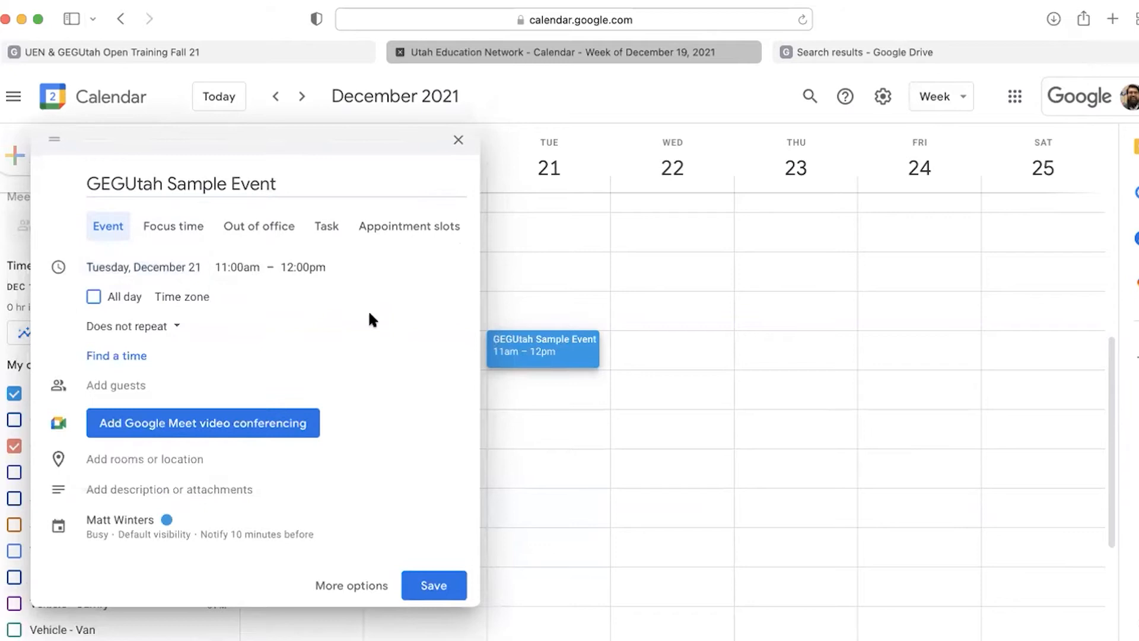
{"action": "left_click", "coordinate": [93, 299]}
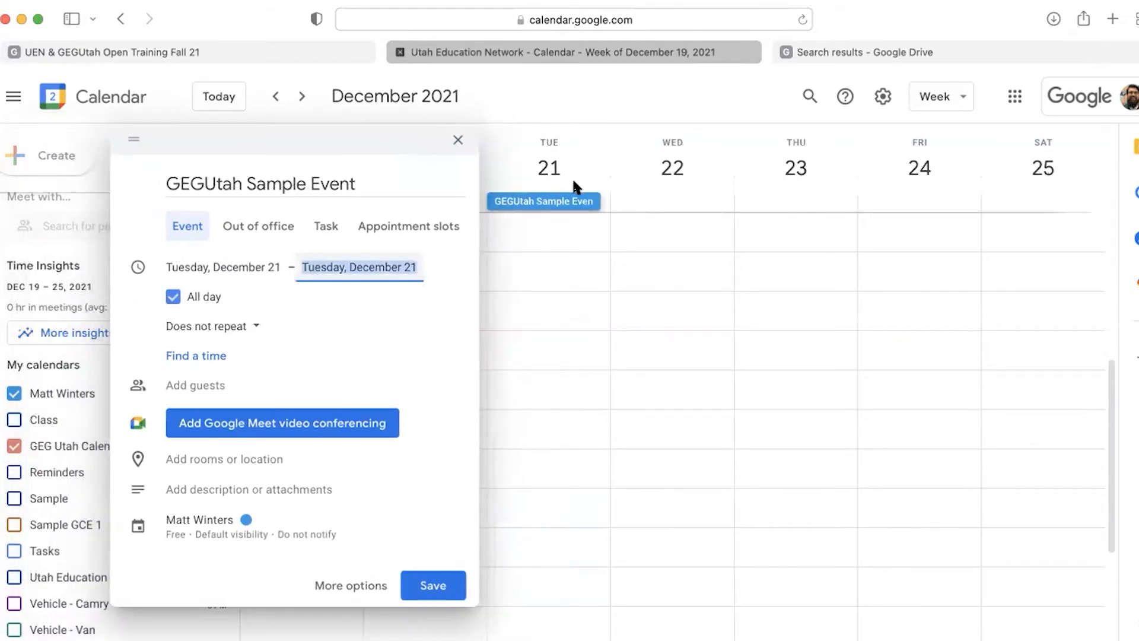
{"action": "left_click", "coordinate": [173, 297]}
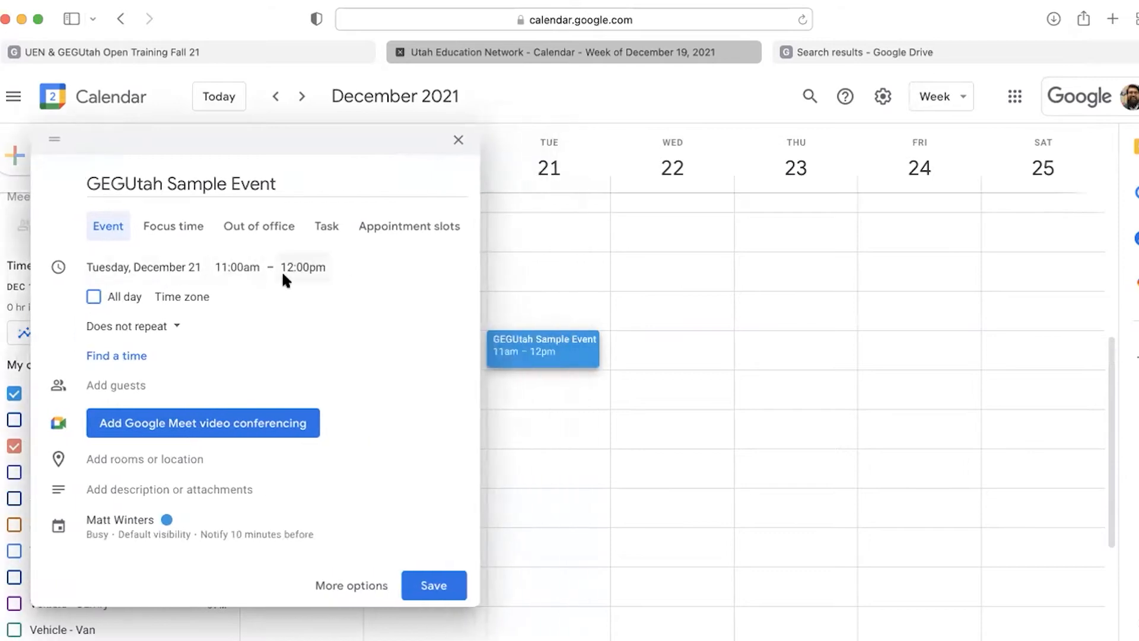
{"action": "left_click", "coordinate": [236, 269]}
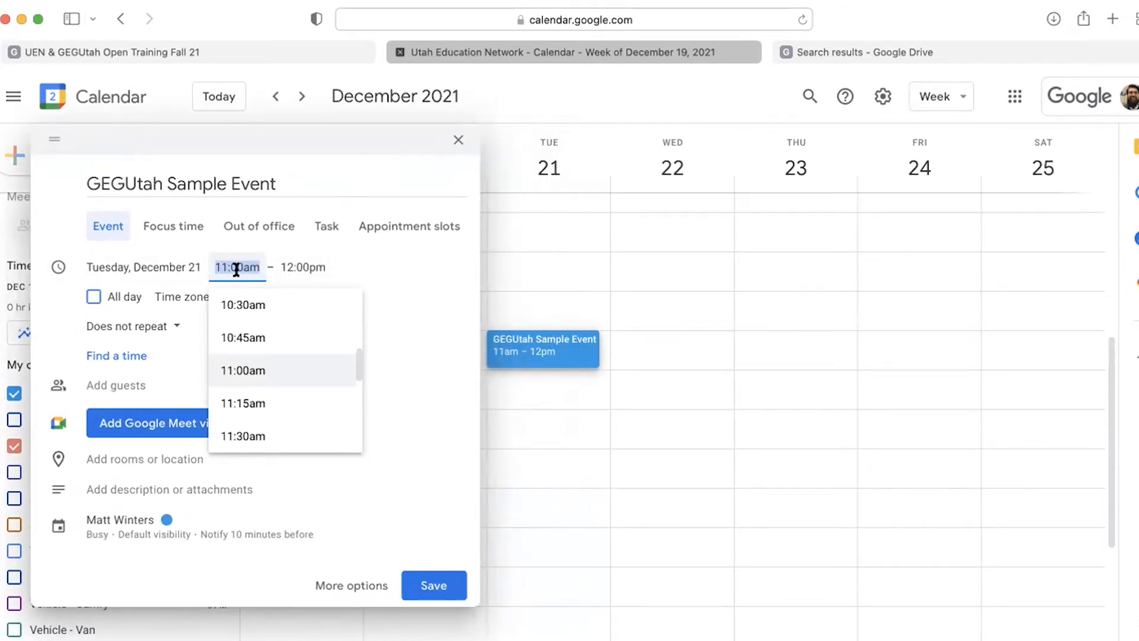
Step: Examine the event's repeat choices and custom recurrence settings without applying any
{"action": "left_click", "coordinate": [157, 326]}
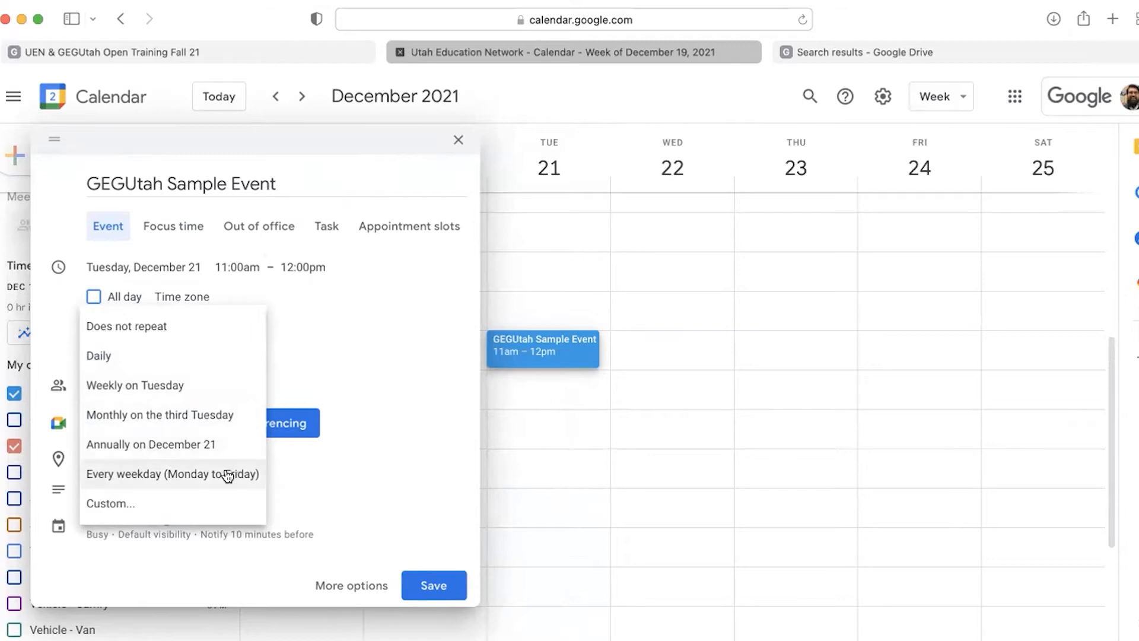
{"action": "left_click", "coordinate": [178, 502]}
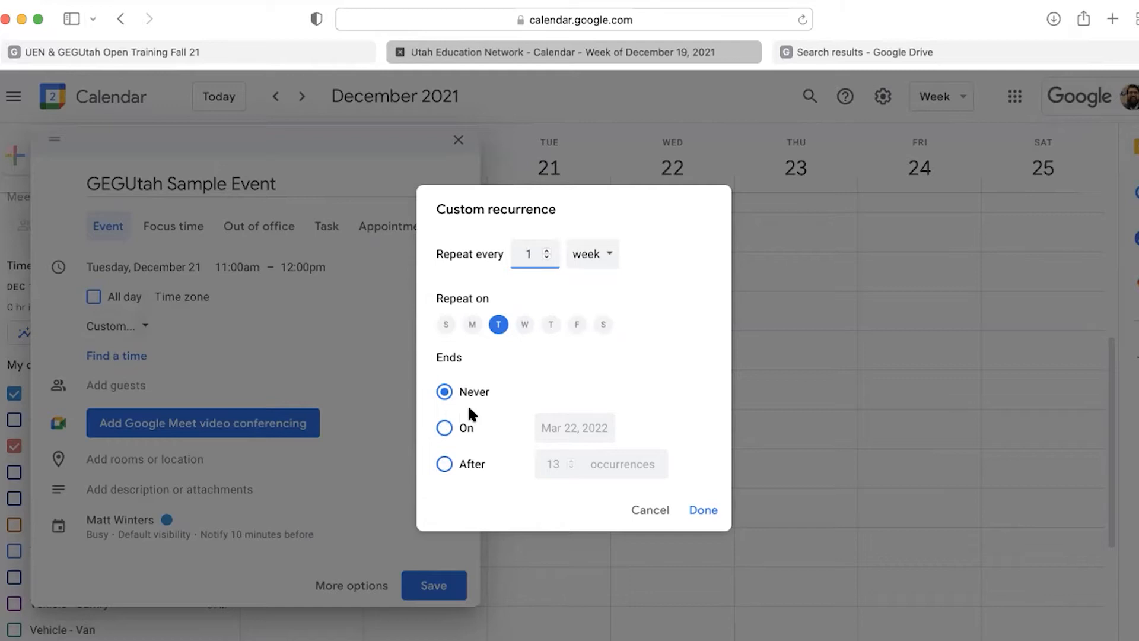
{"action": "left_click", "coordinate": [655, 512]}
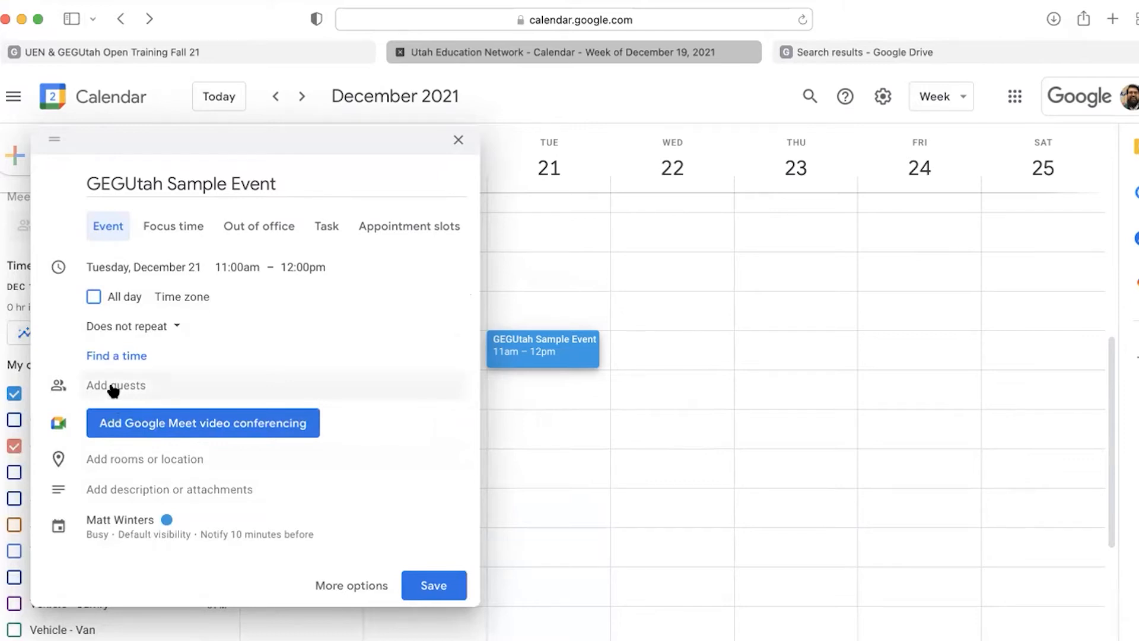
Step: Try inviting a guest to the event by e-mail address, and remove that guest again
{"action": "left_click", "coordinate": [132, 384]}
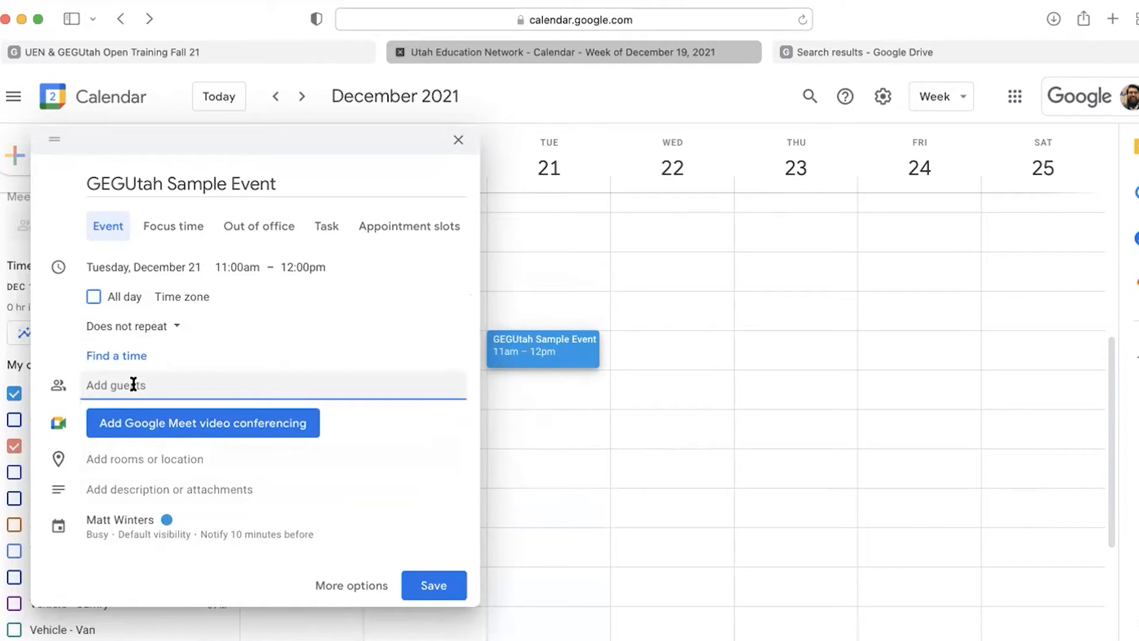
{"action": "type", "text": "ma"}
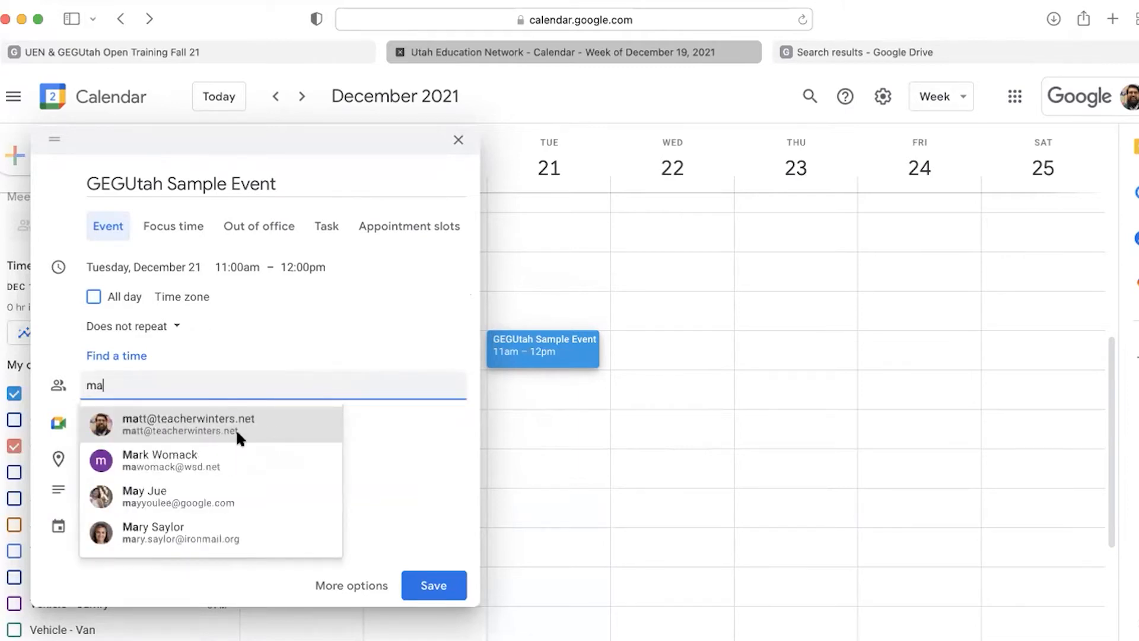
{"action": "left_click", "coordinate": [223, 431]}
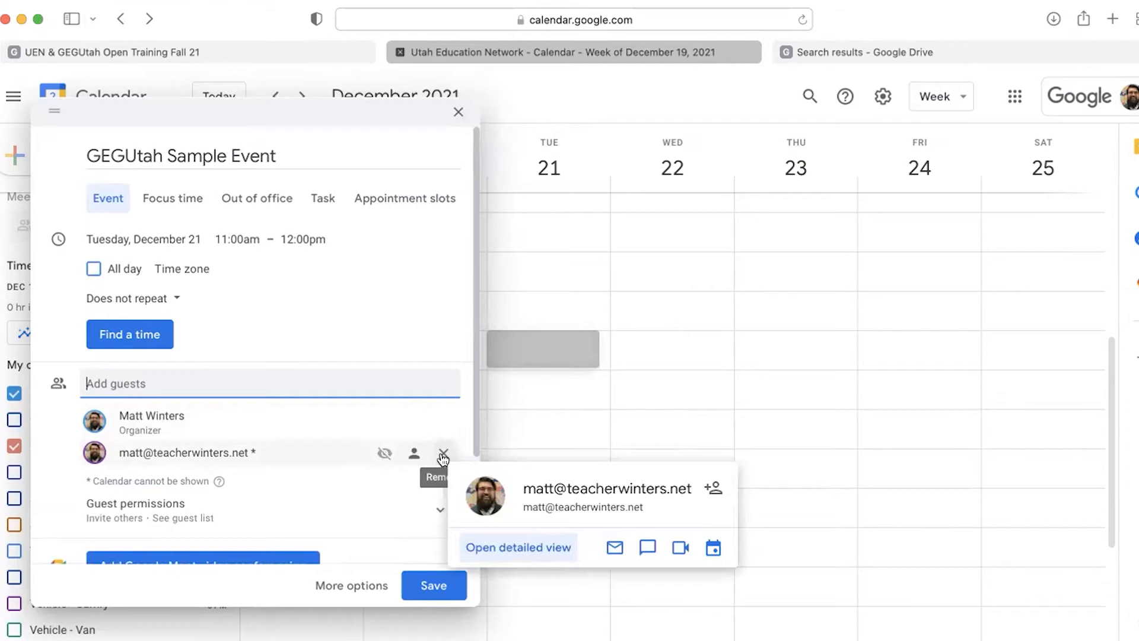
{"action": "left_click", "coordinate": [443, 454]}
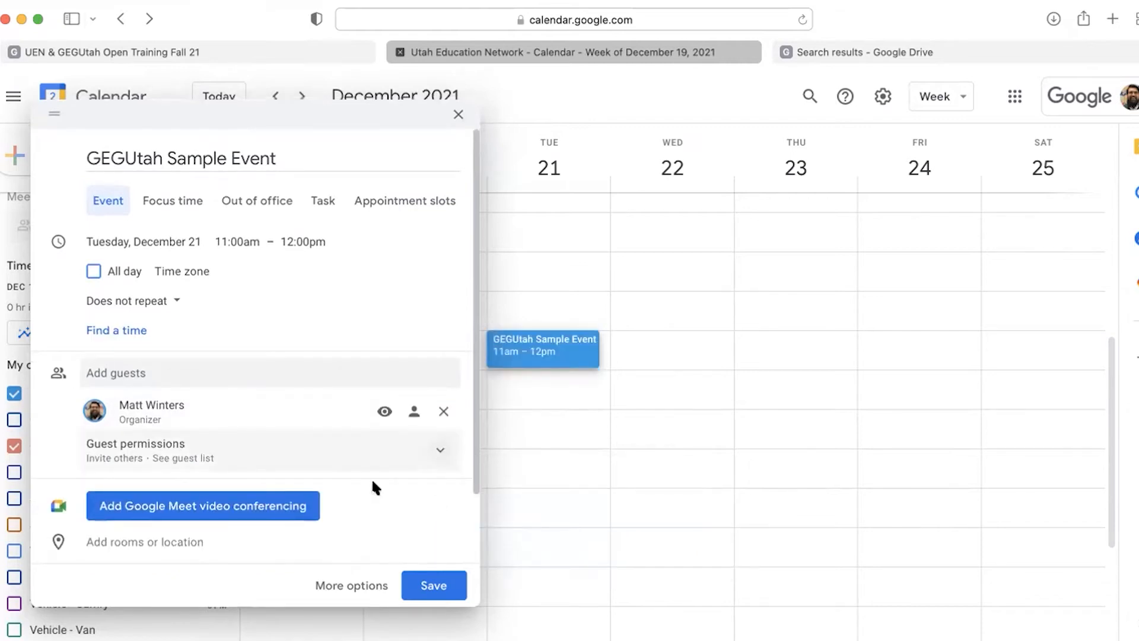
Step: Add Google Meet video conferencing to the event
{"action": "scroll", "coordinate": [372, 483], "scroll_direction": "down", "scroll_amount": 2}
{"action": "scroll", "coordinate": [372, 486], "scroll_direction": "down", "scroll_amount": 2}
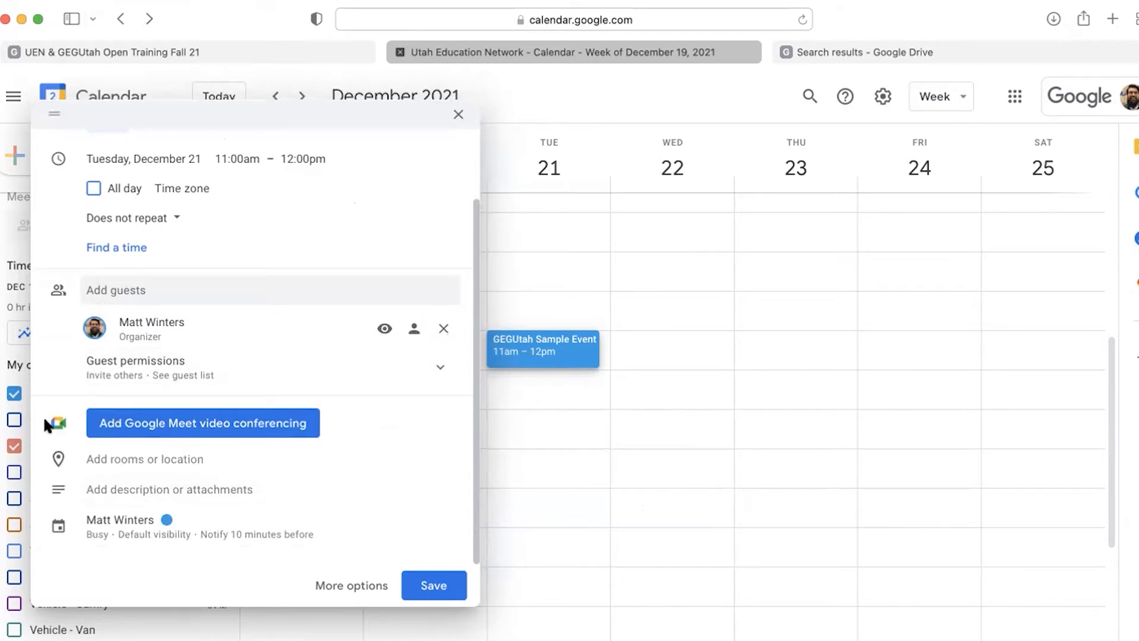
{"action": "left_click", "coordinate": [157, 426]}
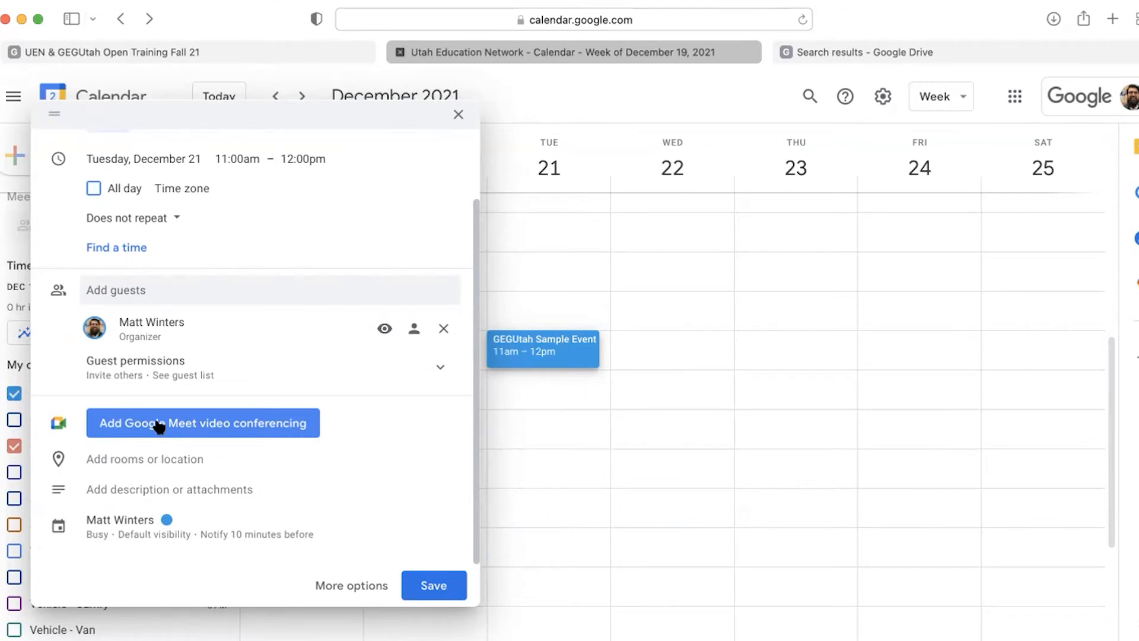
{"action": "left_click", "coordinate": [181, 427]}
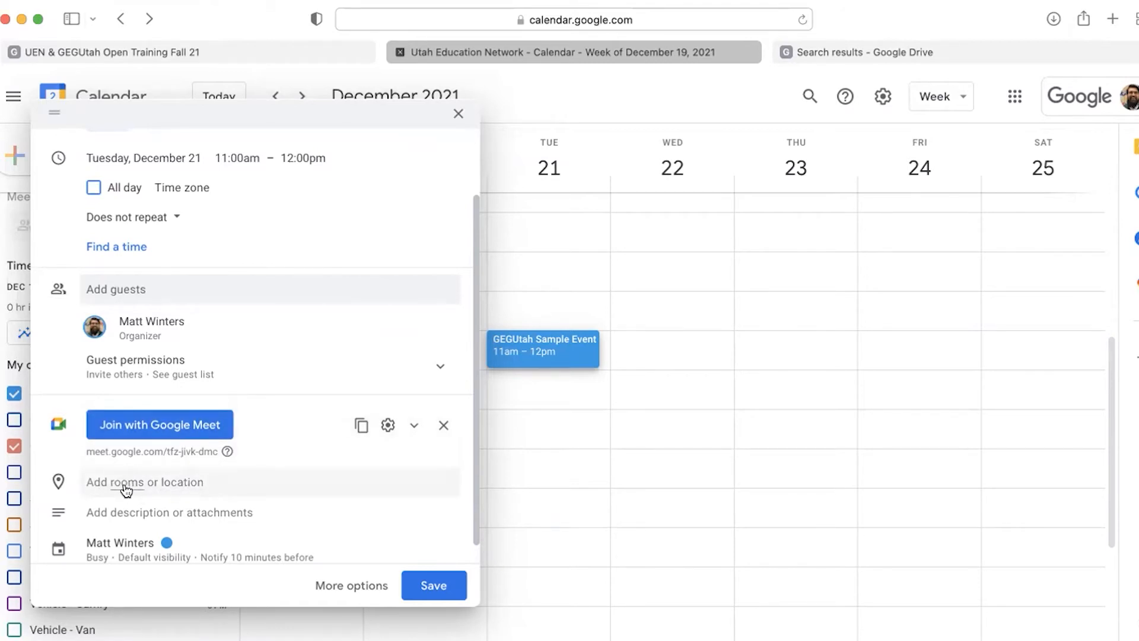
Step: Expand the event's description and attachment options and create meeting notes for it
{"action": "left_click", "coordinate": [127, 512]}
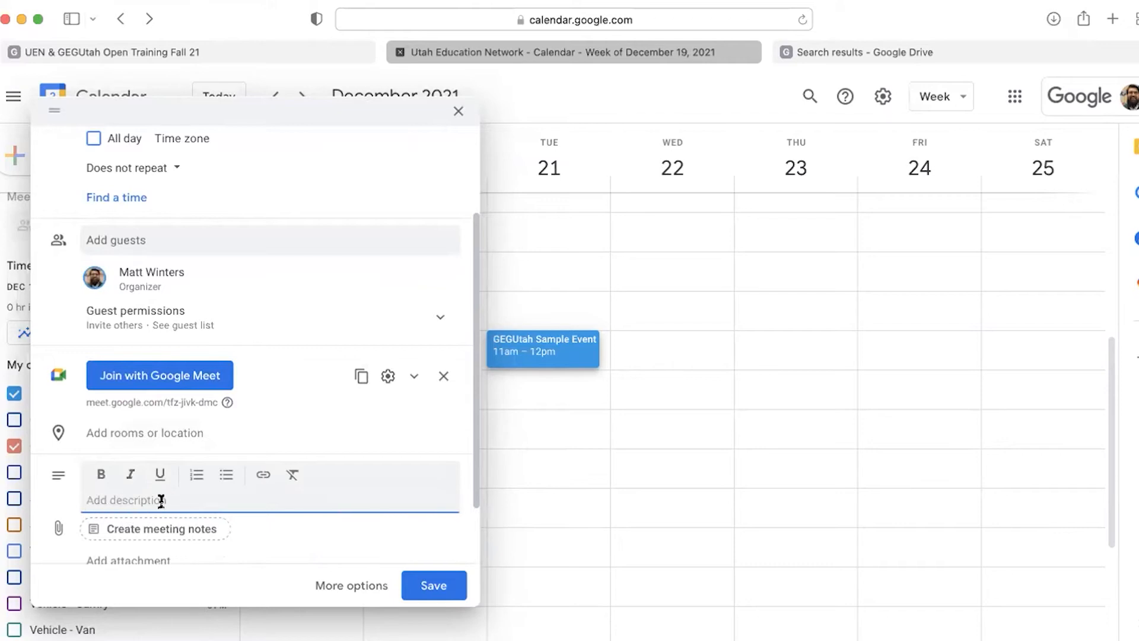
{"action": "scroll", "coordinate": [160, 500], "scroll_direction": "down", "scroll_amount": 3}
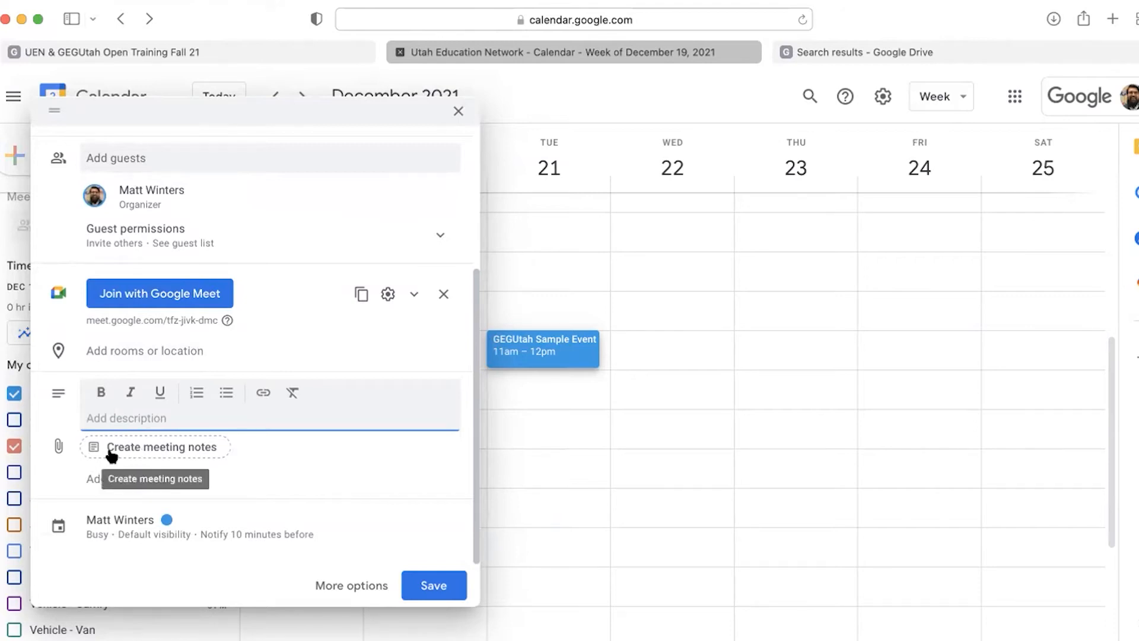
{"action": "left_click", "coordinate": [158, 451]}
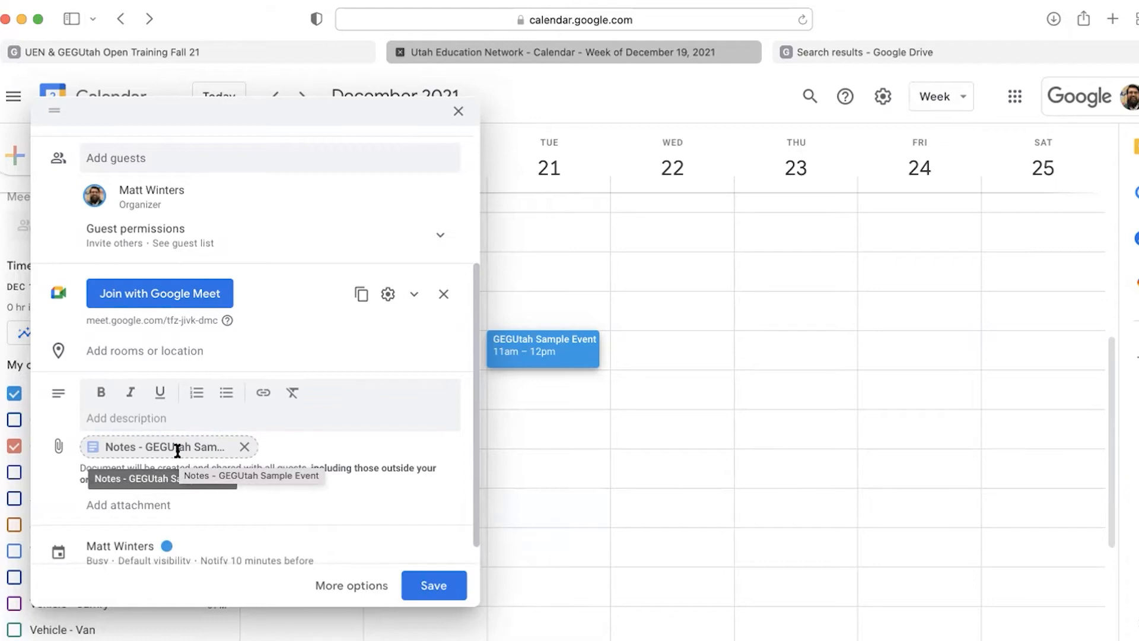
Step: Look at the recent Drive files and the upload option for event attachments, without attaching anything
{"action": "left_click", "coordinate": [122, 505]}
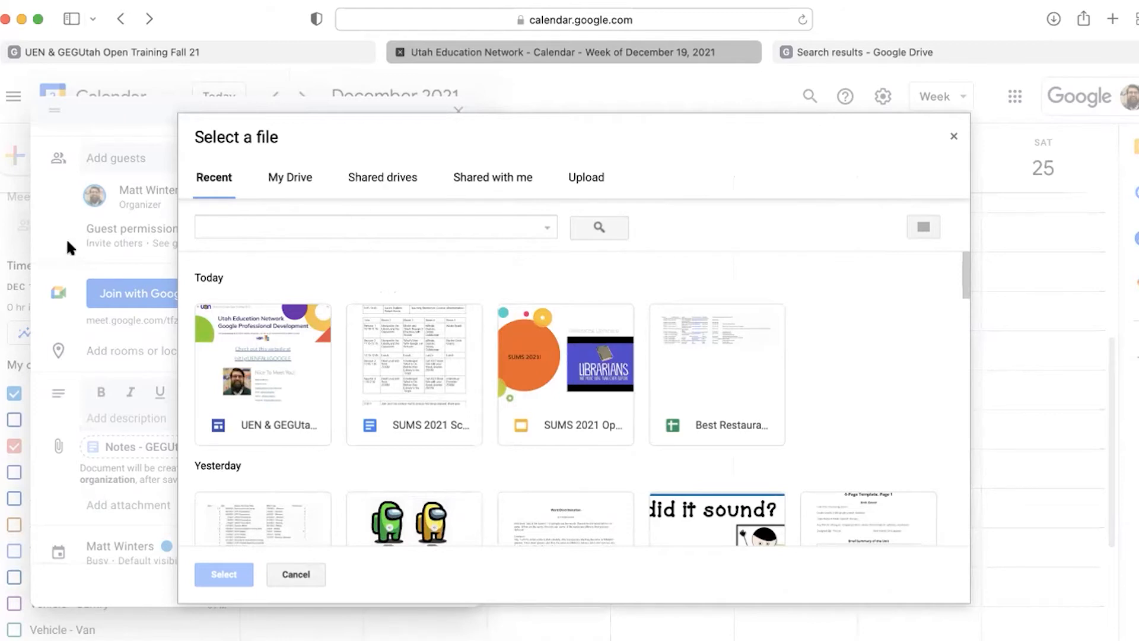
{"action": "left_click", "coordinate": [307, 386]}
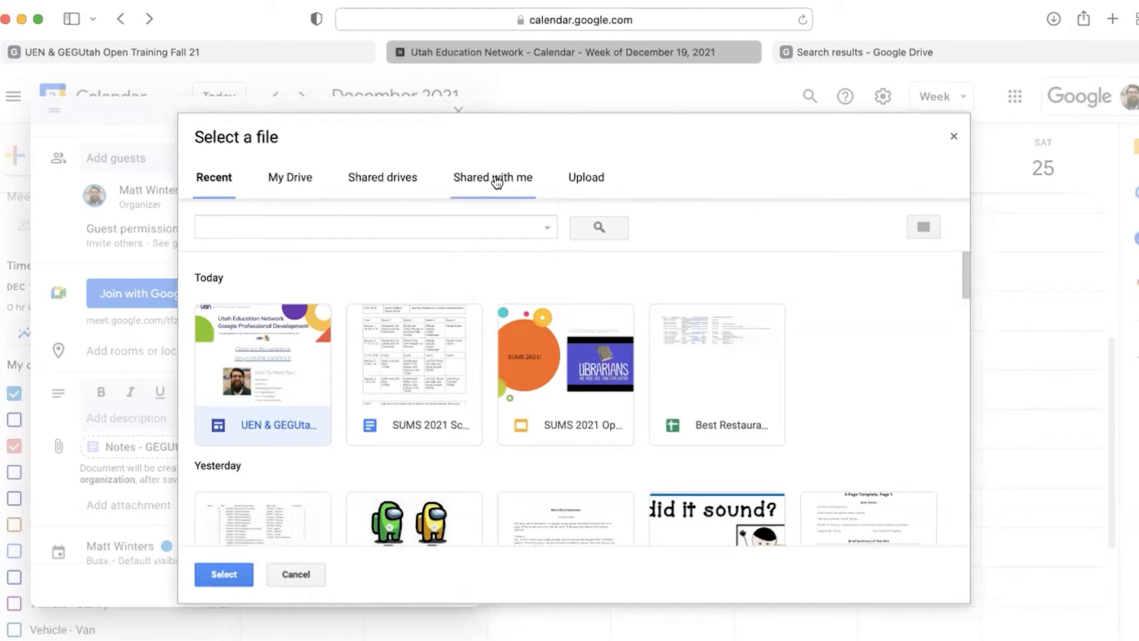
{"action": "left_click", "coordinate": [586, 178]}
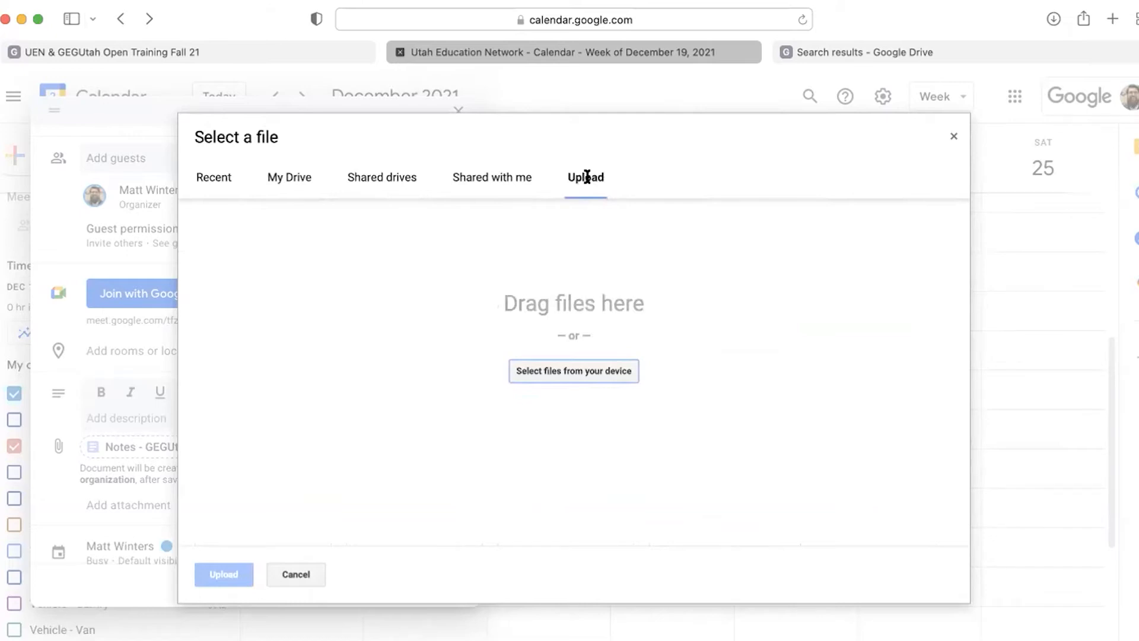
{"action": "left_click", "coordinate": [296, 572]}
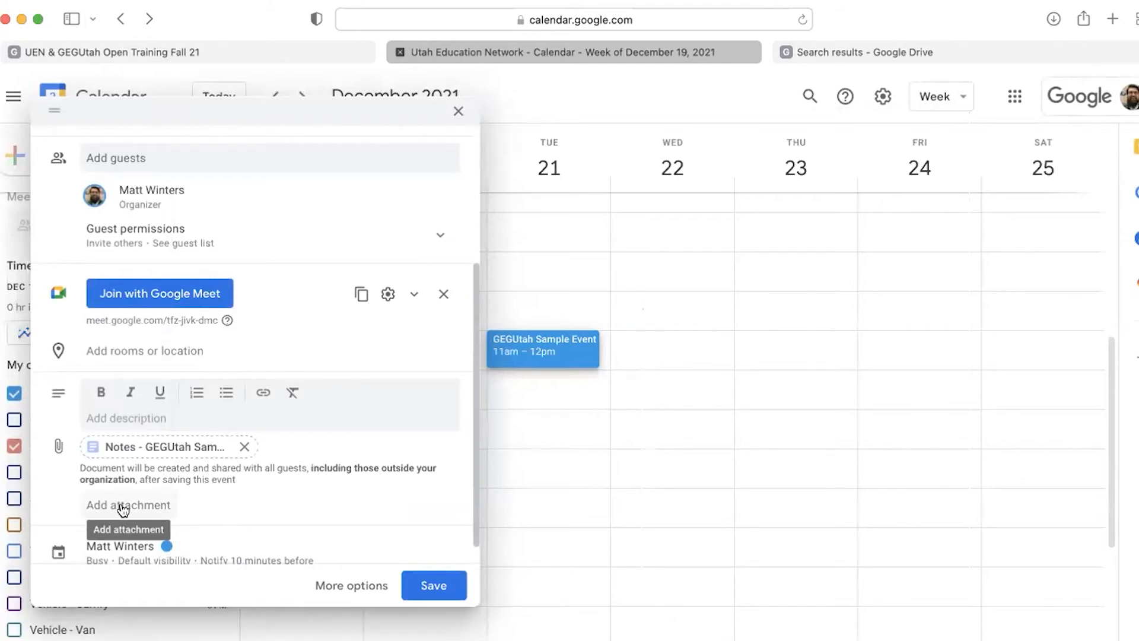
Step: Assign the event to the GEG Utah Calendar
{"action": "scroll", "coordinate": [191, 439], "scroll_direction": "down", "scroll_amount": 1}
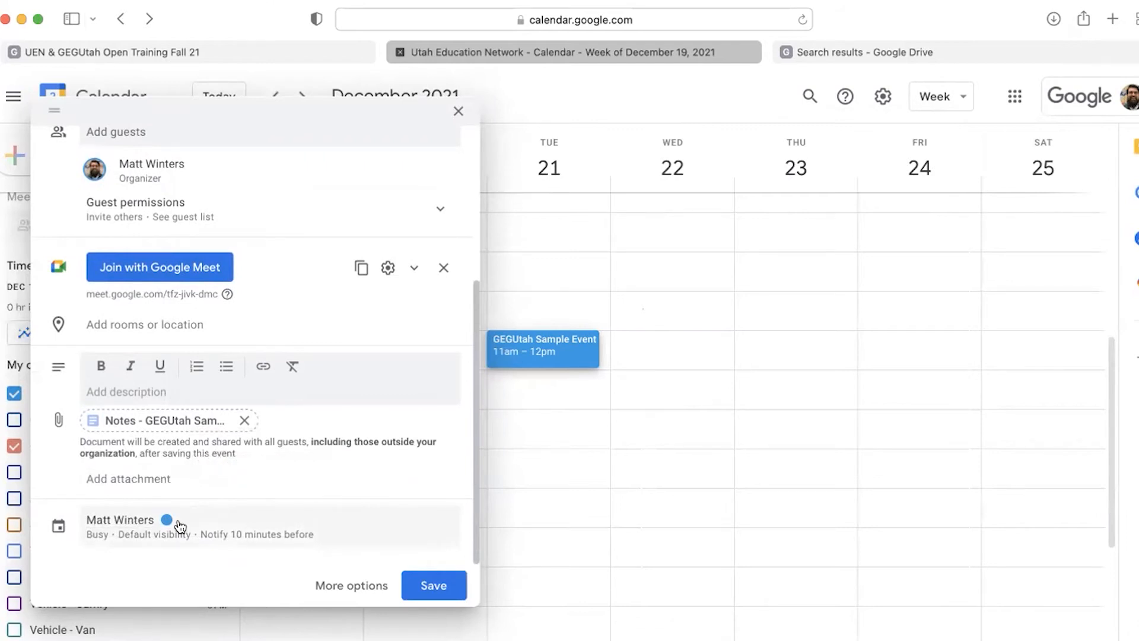
{"action": "left_click", "coordinate": [133, 526]}
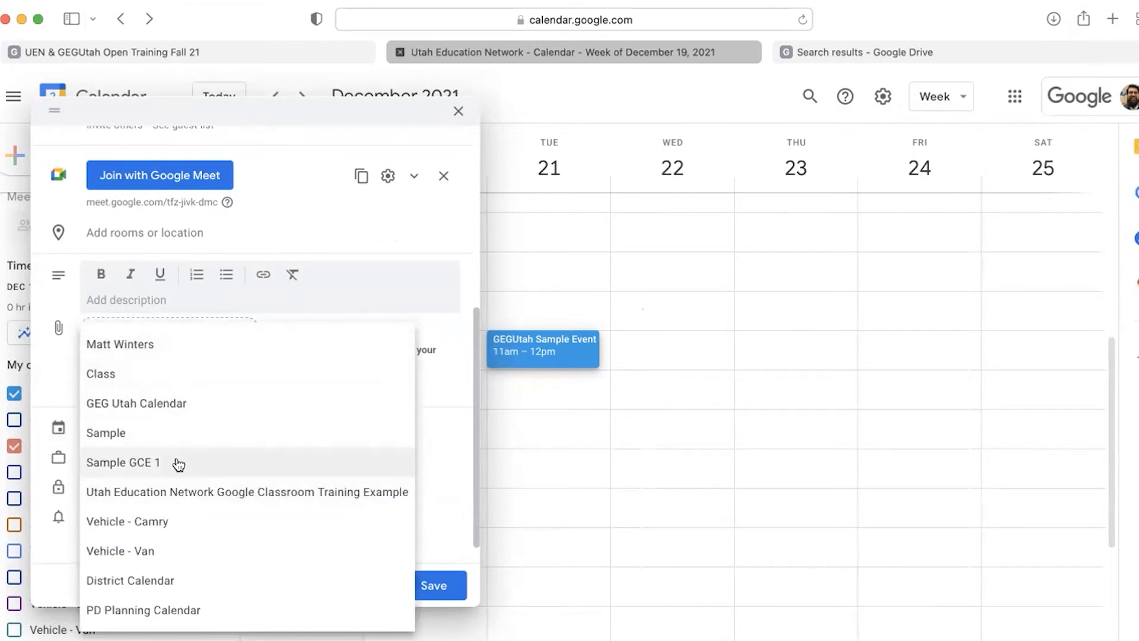
{"action": "left_click", "coordinate": [157, 406]}
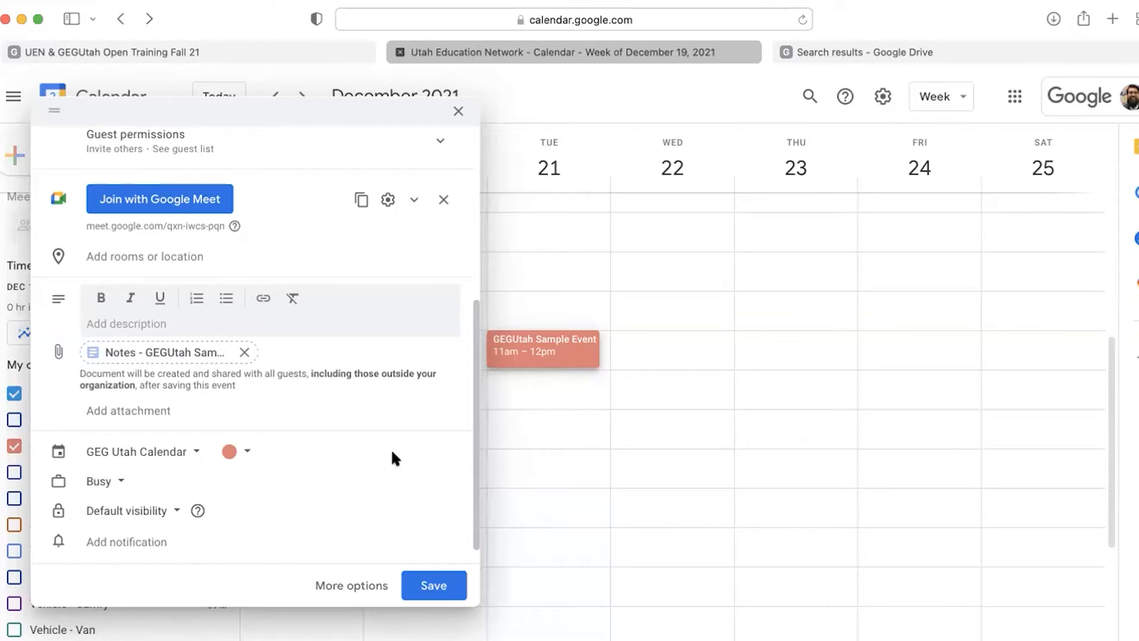
Step: Add a guest to the GEG Utah Calendar event by picking the suggested e-mail address
{"action": "scroll", "coordinate": [293, 242], "scroll_direction": "up", "scroll_amount": 3}
{"action": "left_click", "coordinate": [148, 225]}
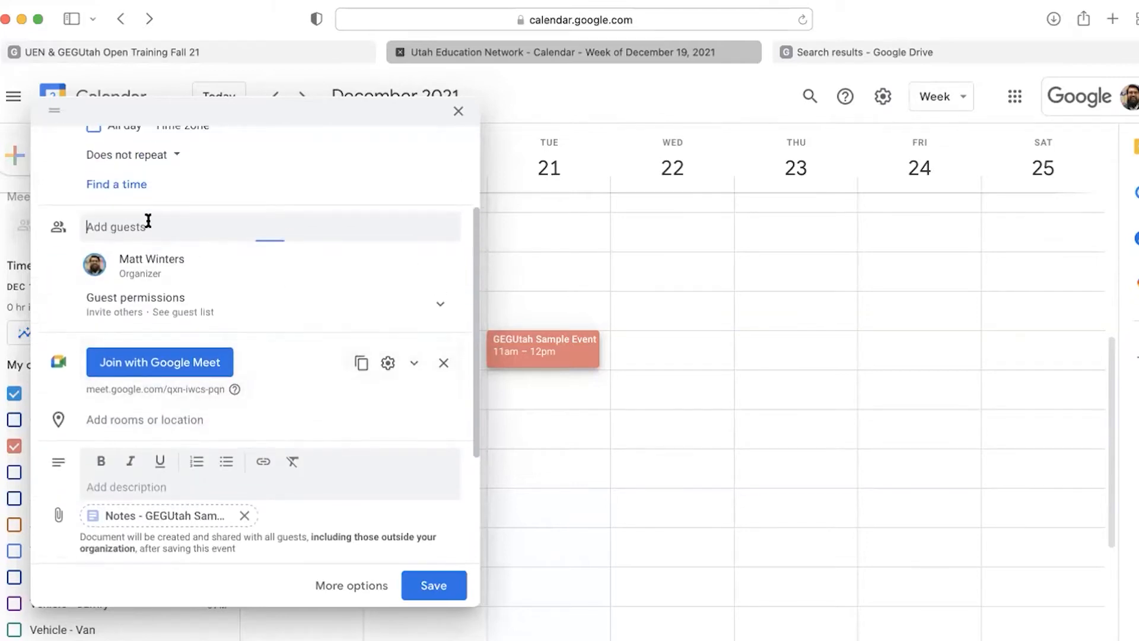
{"action": "type", "text": "matt"}
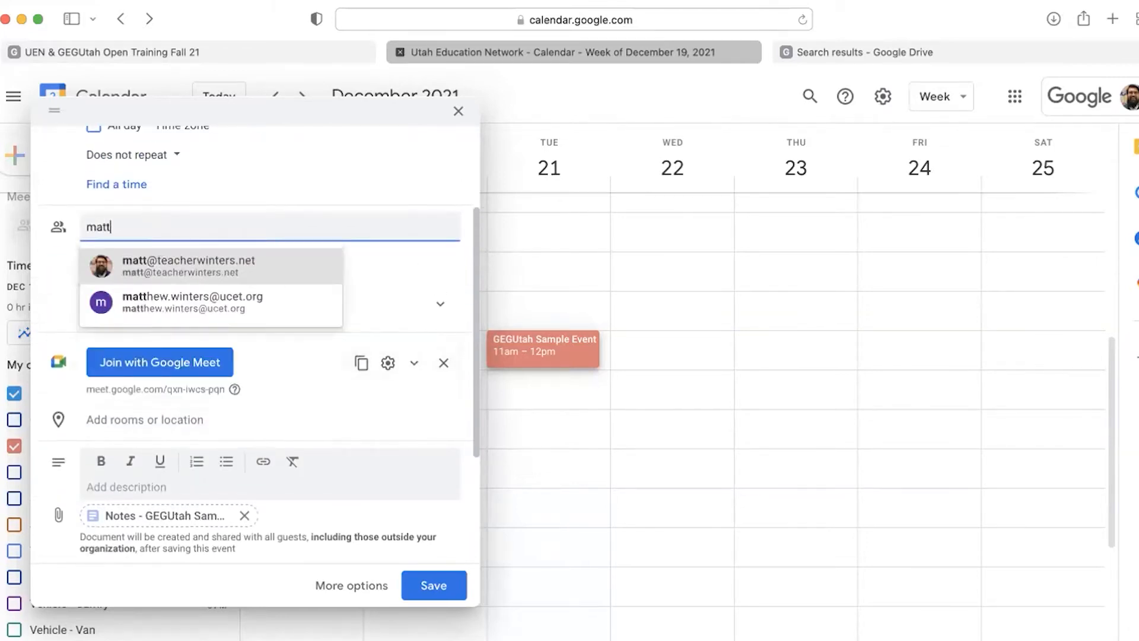
{"action": "left_click", "coordinate": [158, 261]}
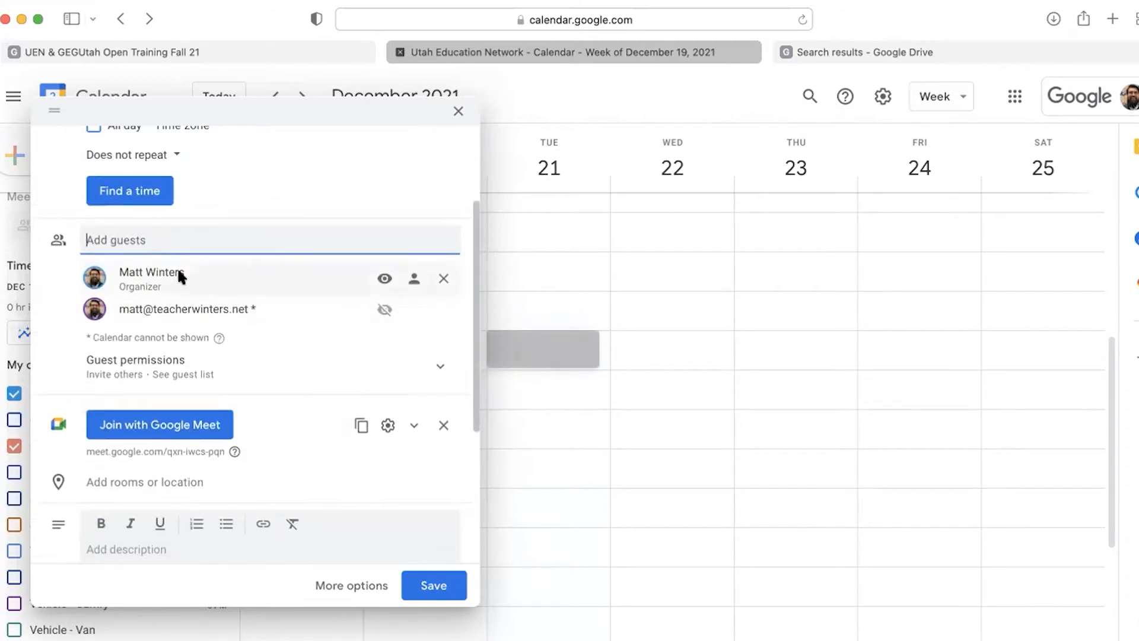
{"action": "mouse_move", "coordinate": [180, 305]}
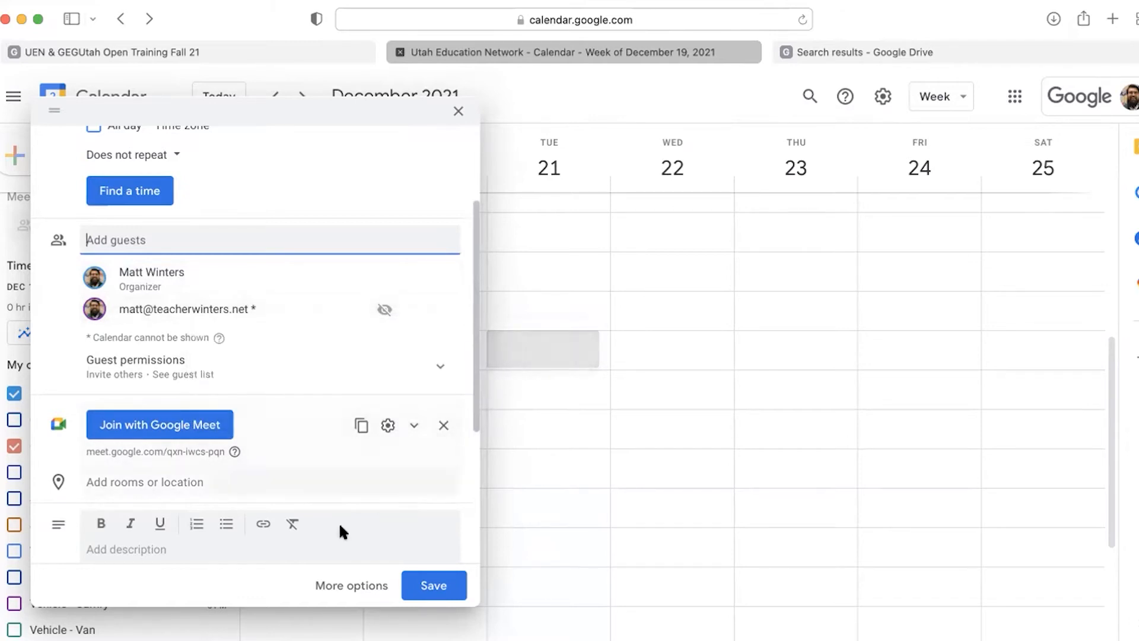
Step: Return to editing instead of sending invitation e-mails, remove the invited guest, and save the event
{"action": "left_click", "coordinate": [433, 586]}
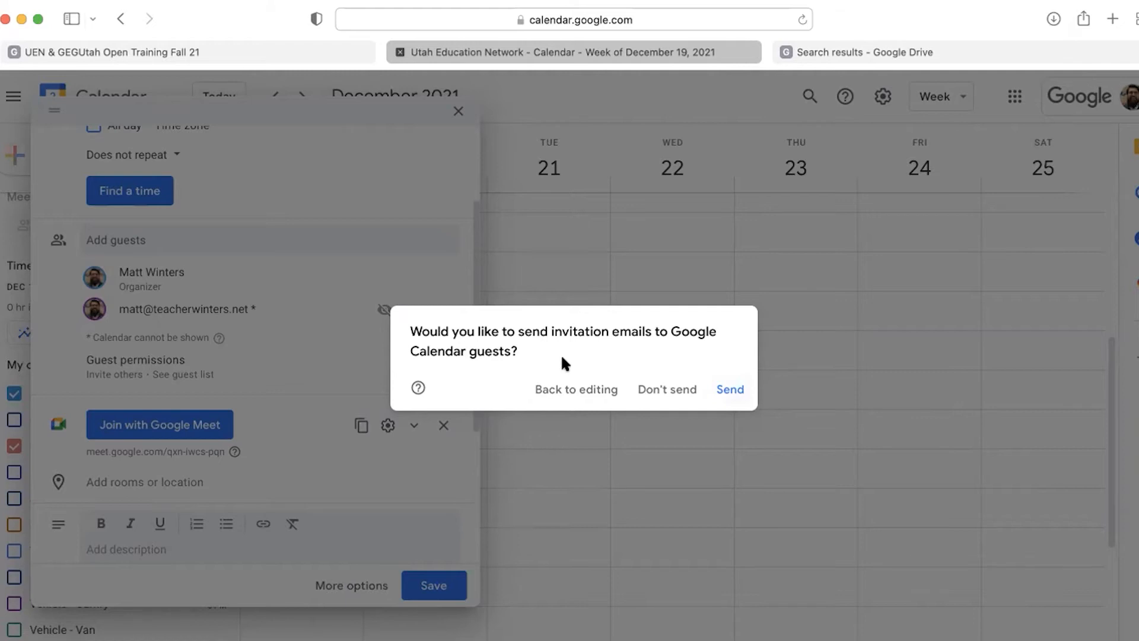
{"action": "left_click", "coordinate": [586, 398]}
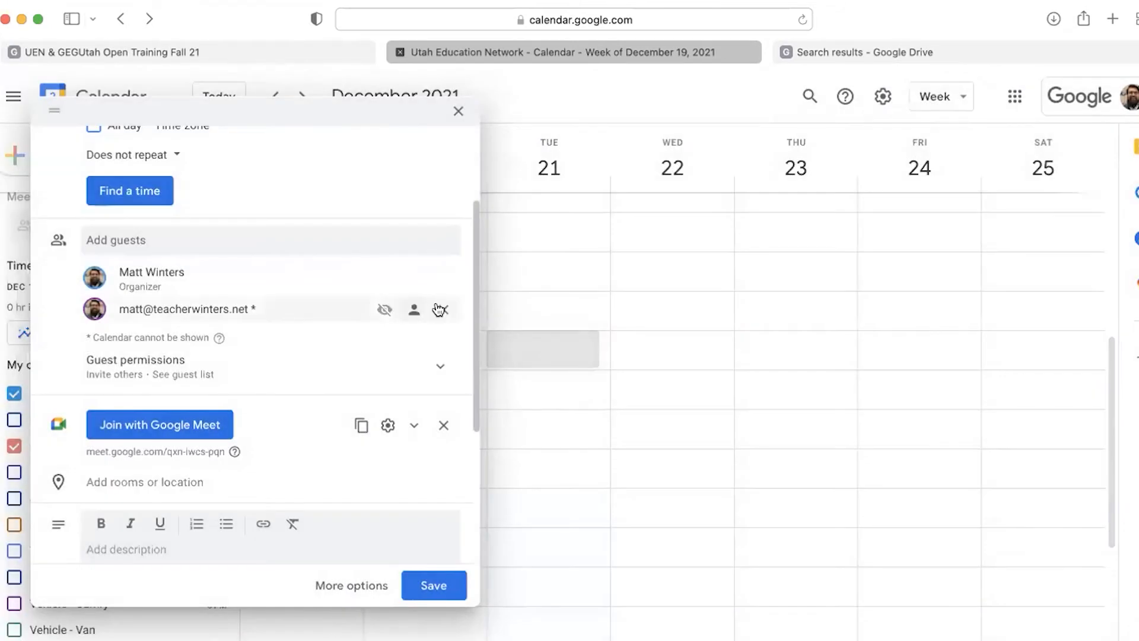
{"action": "left_click", "coordinate": [440, 309]}
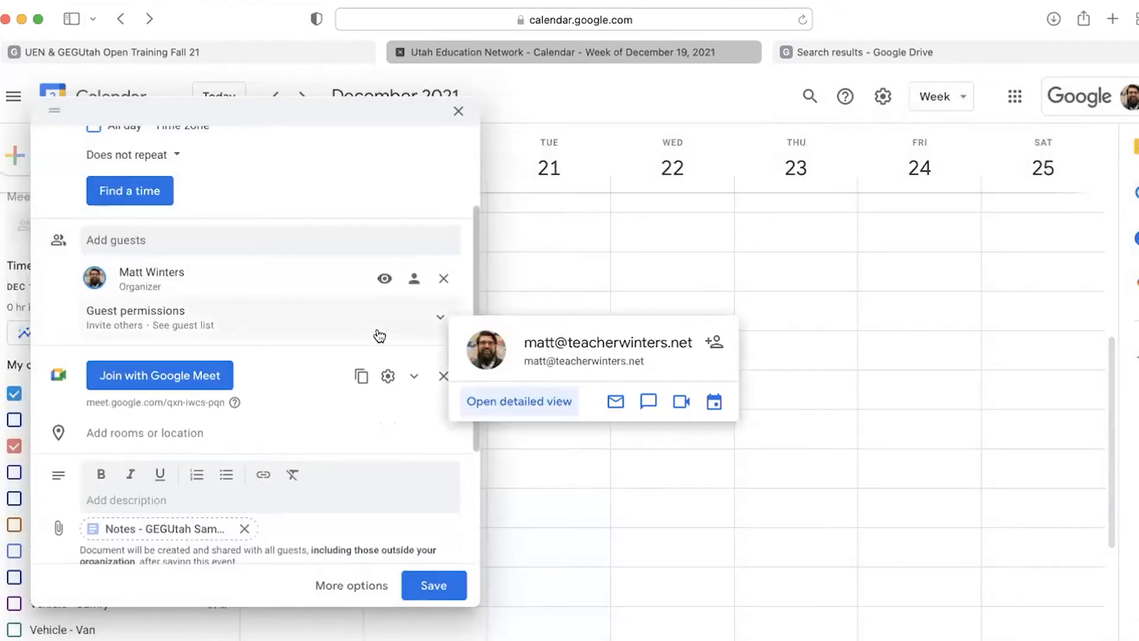
{"action": "left_click", "coordinate": [439, 584]}
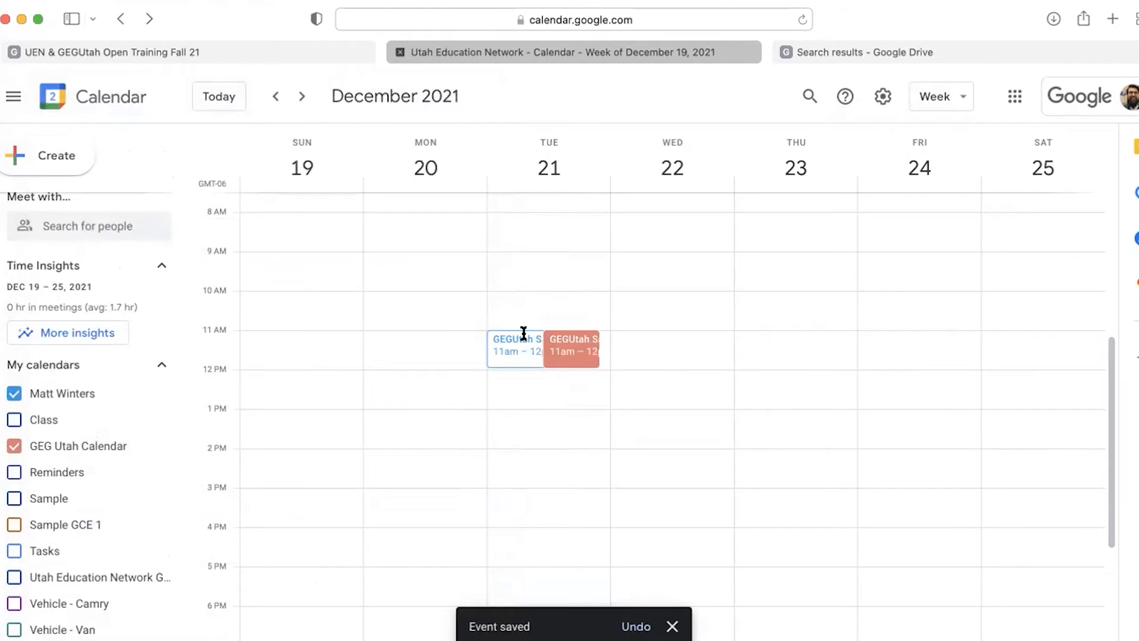
Step: View the details of the saved GEGUtah Sample Event on the GEG Utah Calendar
{"action": "left_click", "coordinate": [572, 360]}
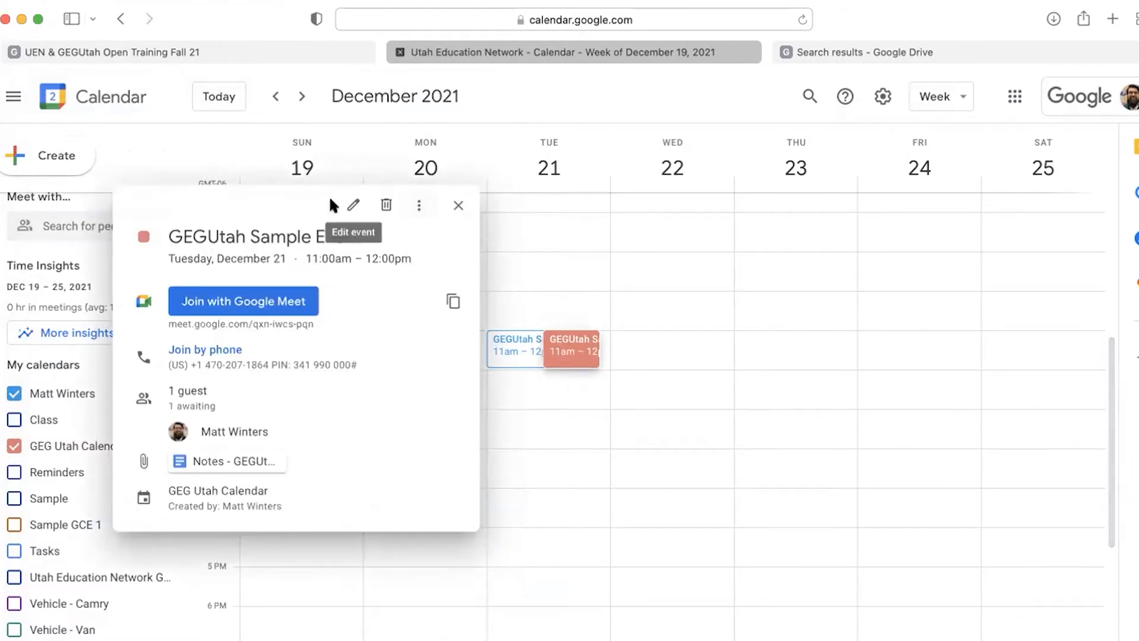
{"action": "left_click", "coordinate": [578, 297]}
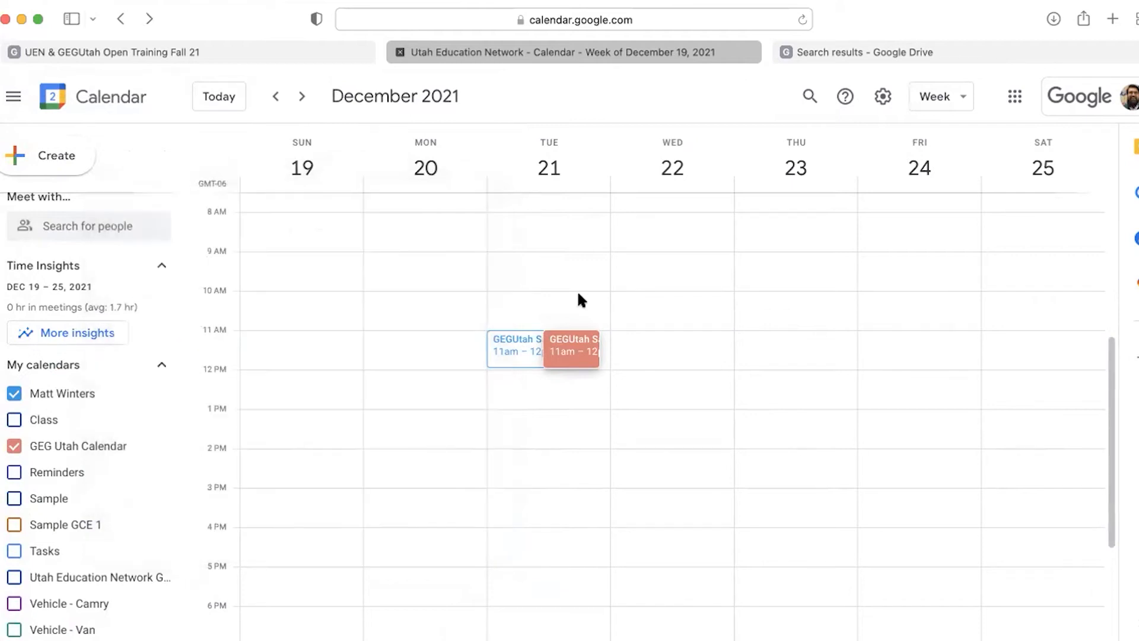
{"action": "left_click", "coordinate": [571, 348]}
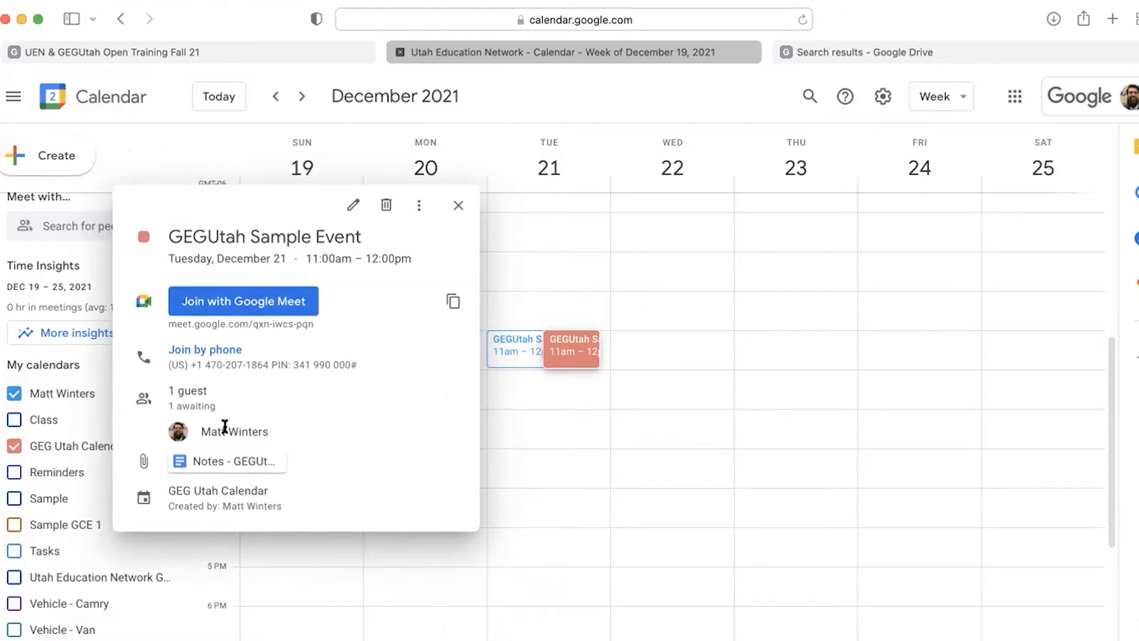
Step: Duplicate the December 21 GEGUtah Sample Event, set the copy's date to Dec 22, 2021, and save it
{"action": "mouse_move", "coordinate": [225, 426]}
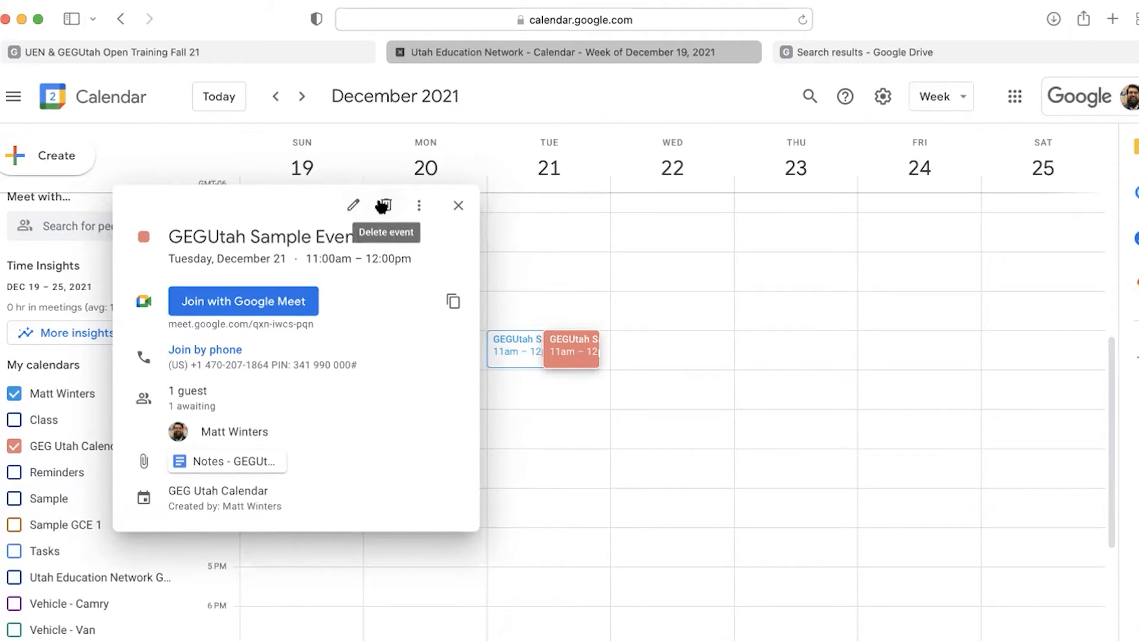
{"action": "left_click", "coordinate": [419, 209]}
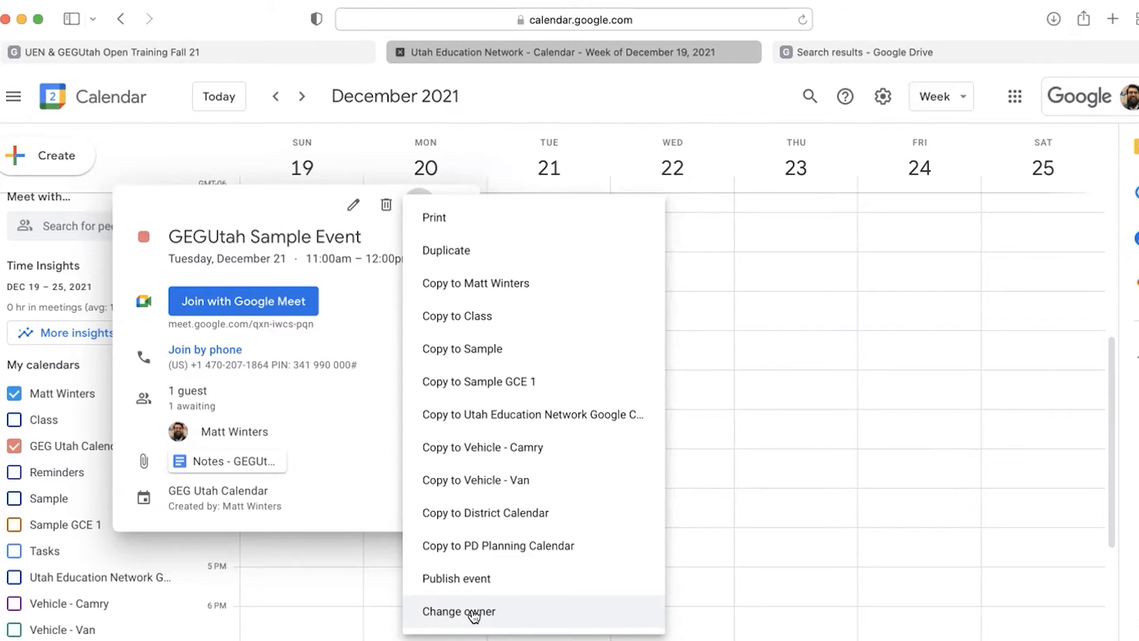
{"action": "left_click", "coordinate": [456, 251]}
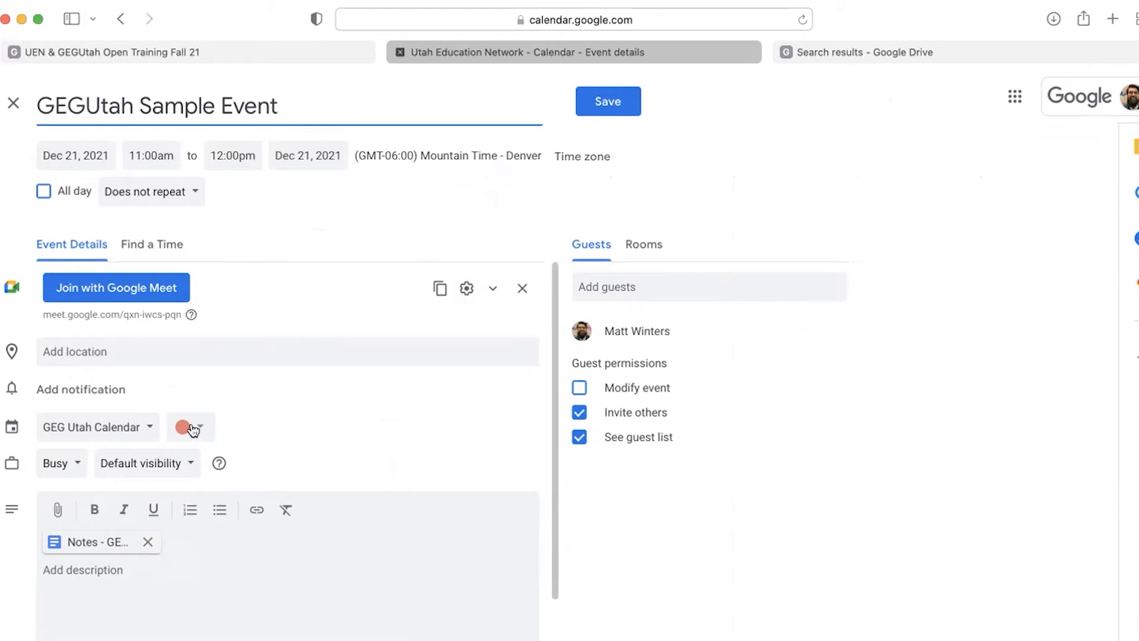
{"action": "scroll", "coordinate": [110, 587], "scroll_direction": "down", "scroll_amount": 2}
{"action": "scroll", "coordinate": [108, 520], "scroll_direction": "up", "scroll_amount": 2}
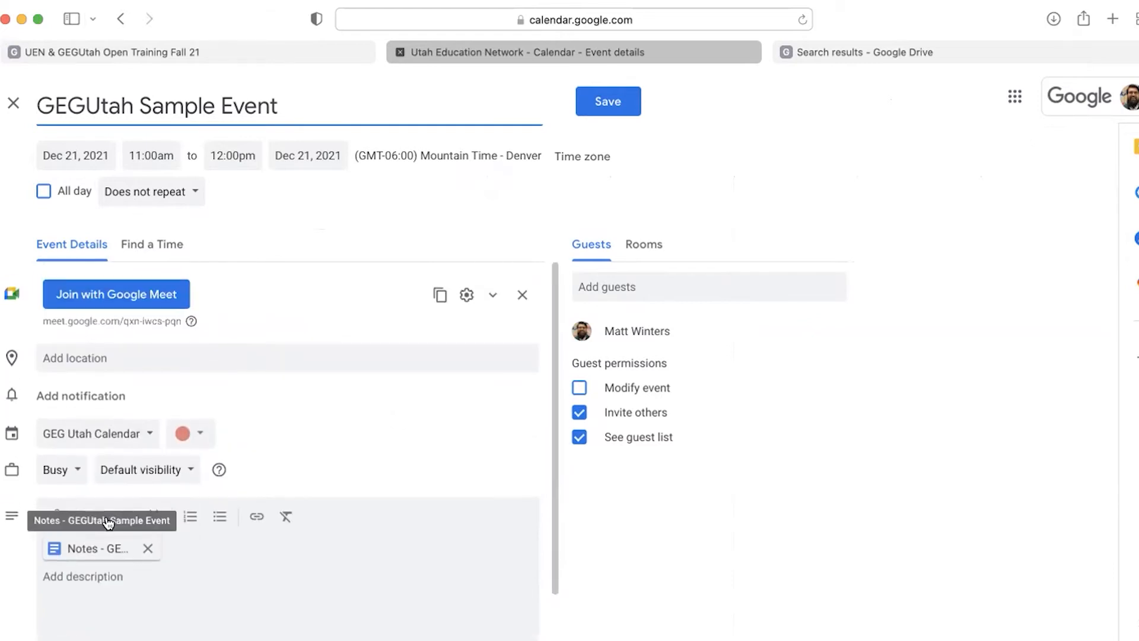
{"action": "left_click", "coordinate": [89, 155]}
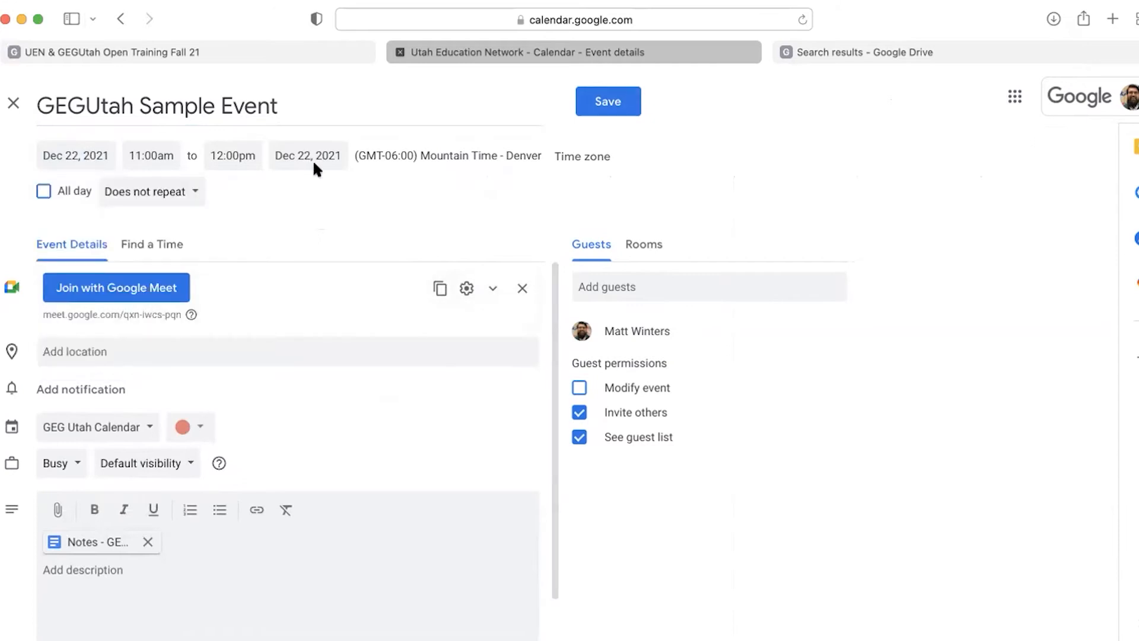
{"action": "left_click", "coordinate": [608, 103]}
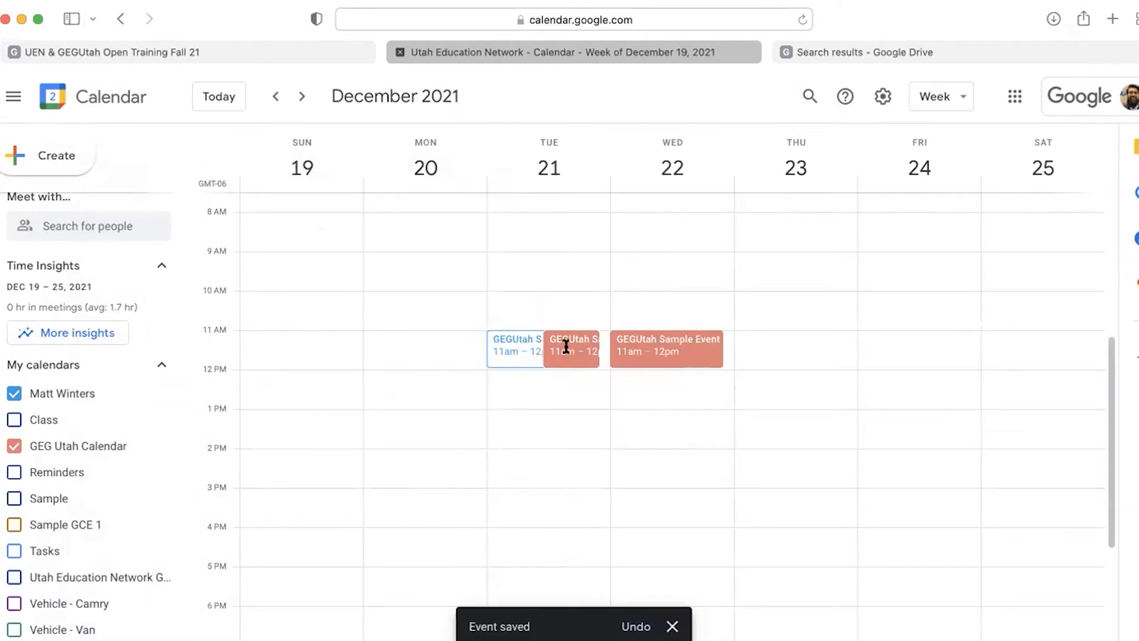
Step: Preview the December 21 GEG Utah Calendar event for printing, cancel the print, and close the preview and event details
{"action": "left_click", "coordinate": [566, 347]}
{"action": "left_click", "coordinate": [628, 422]}
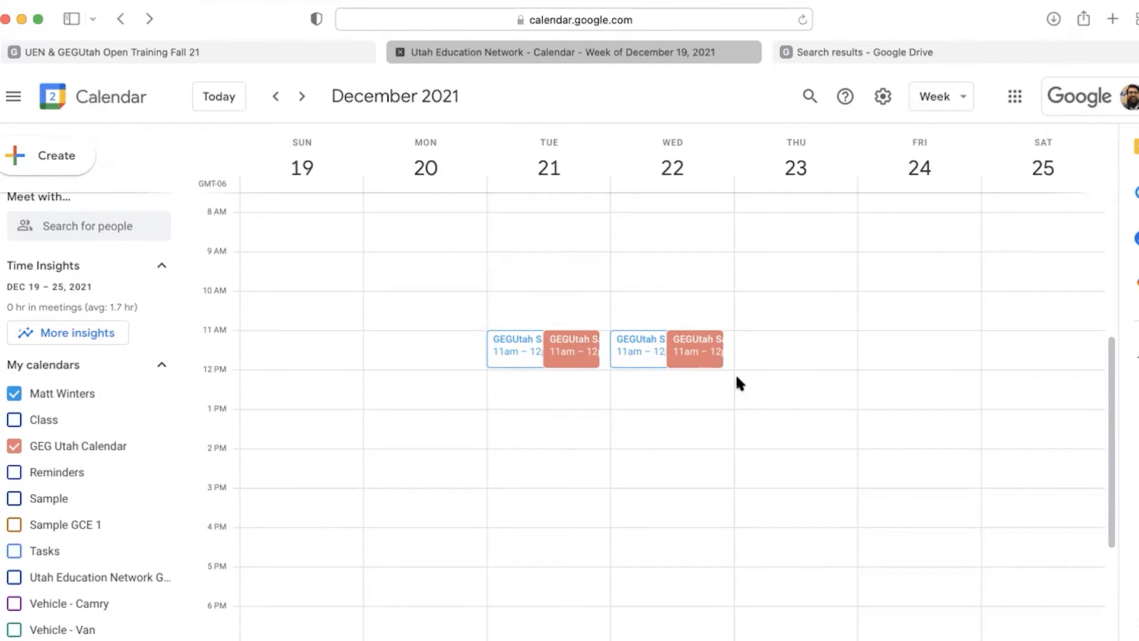
{"action": "left_click", "coordinate": [577, 346]}
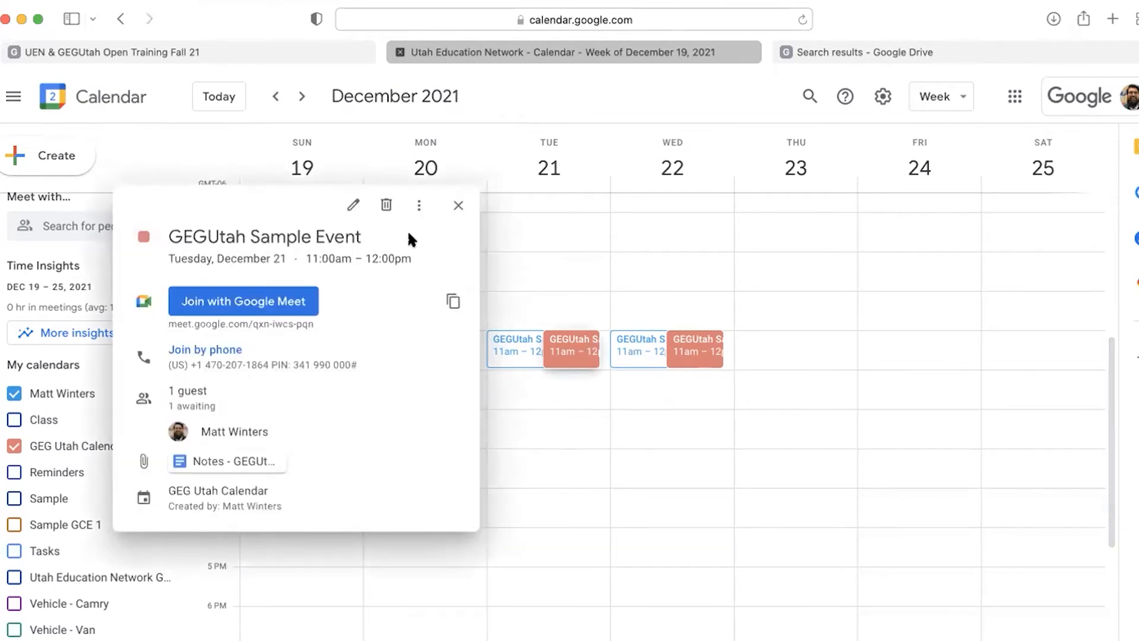
{"action": "left_click", "coordinate": [414, 206]}
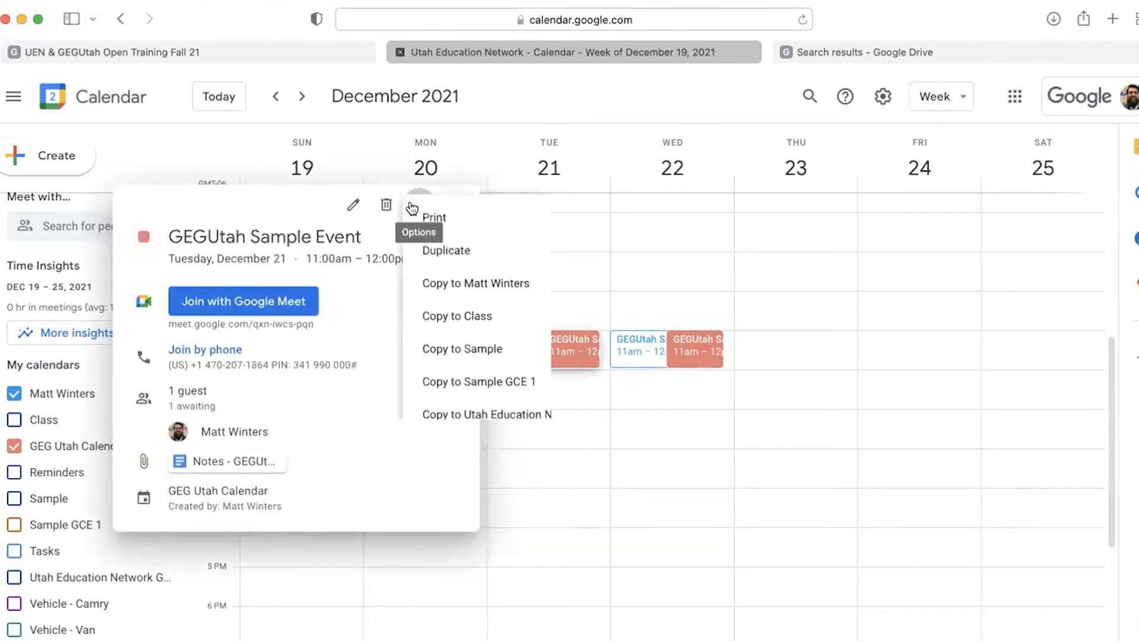
{"action": "left_click", "coordinate": [459, 221]}
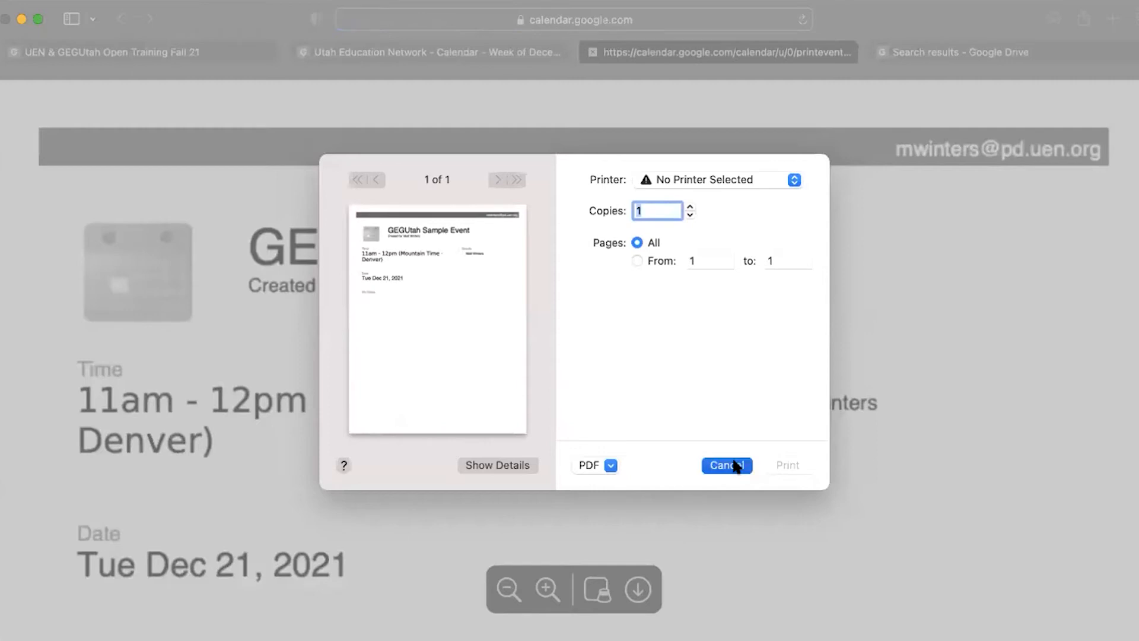
{"action": "left_click", "coordinate": [736, 465]}
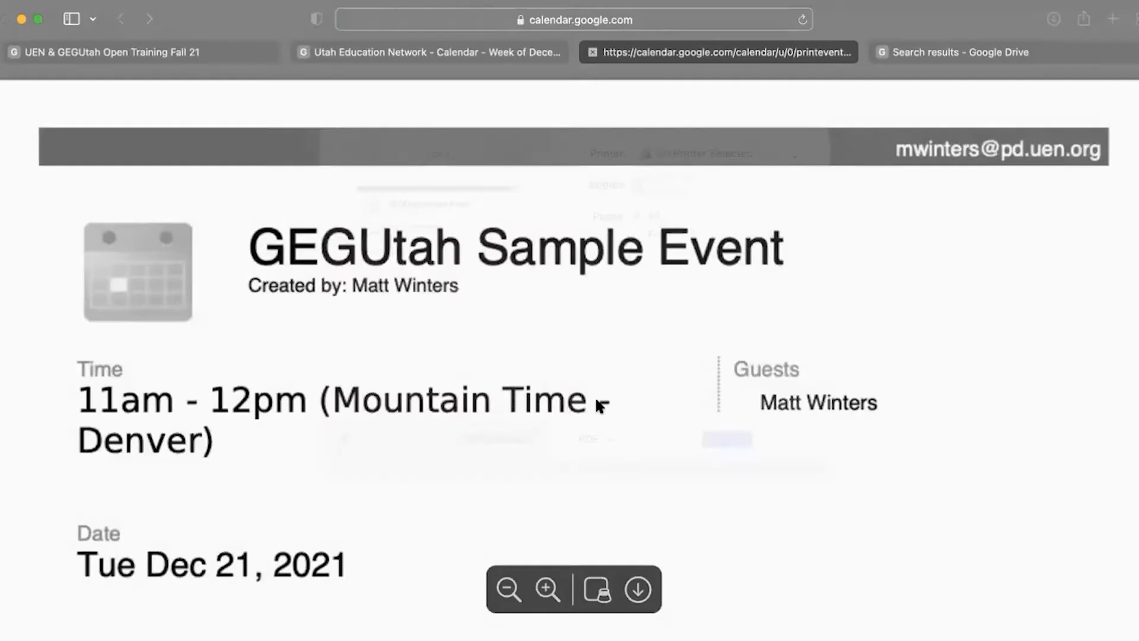
{"action": "left_click", "coordinate": [665, 356]}
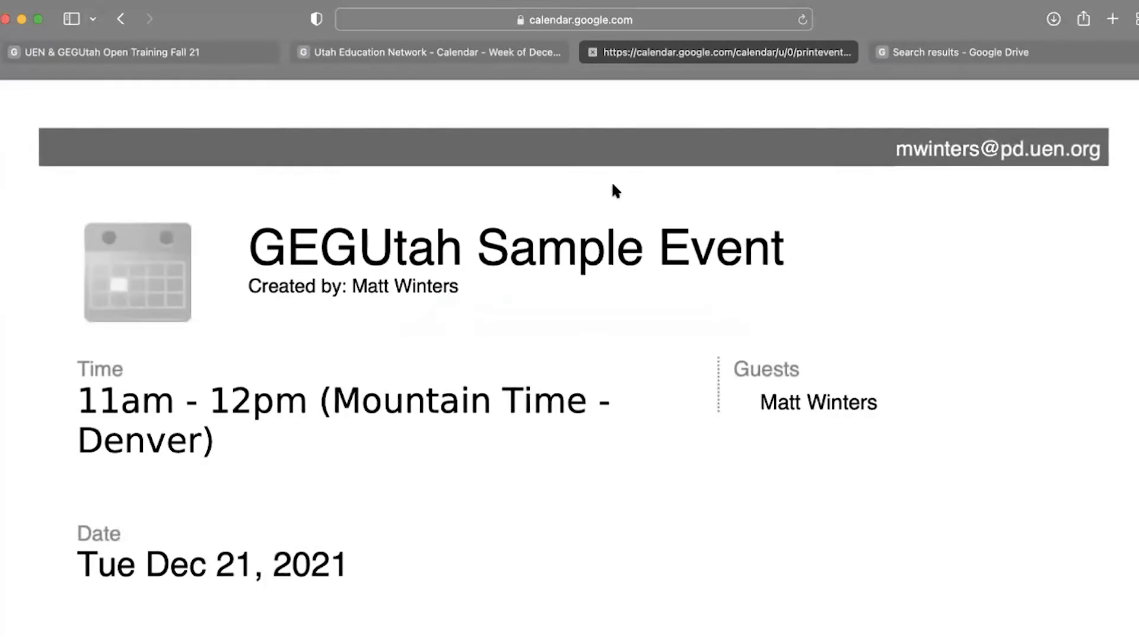
{"action": "left_click", "coordinate": [592, 53]}
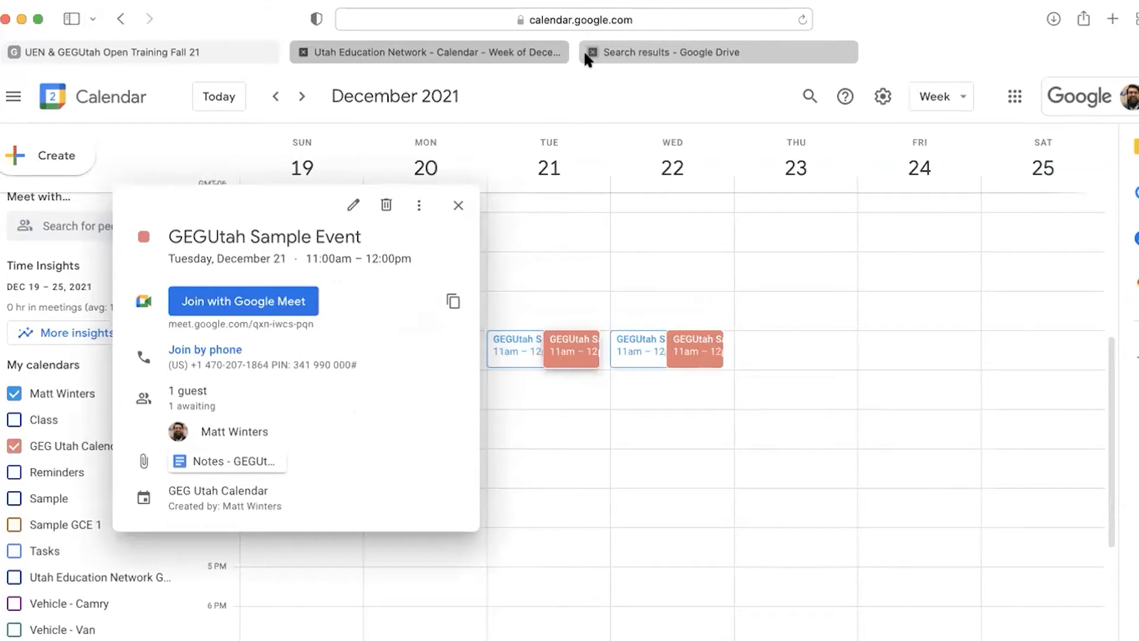
{"action": "left_click", "coordinate": [546, 247]}
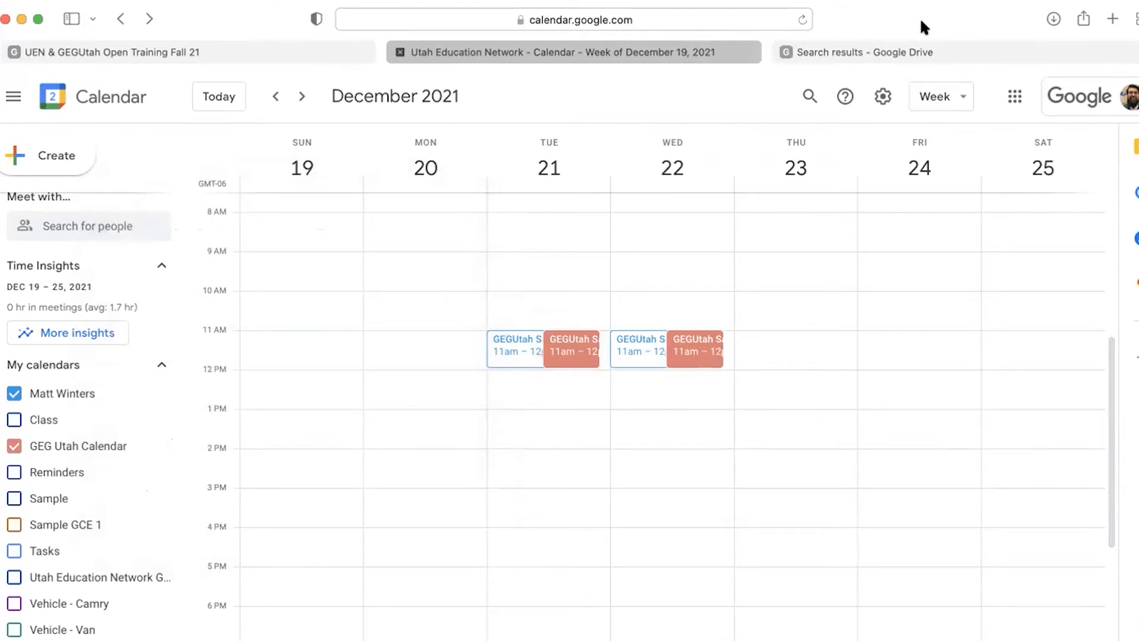
Step: Switch to Gmail, examine the additional options of a new blank message, and close the message
{"action": "left_click", "coordinate": [1014, 96]}
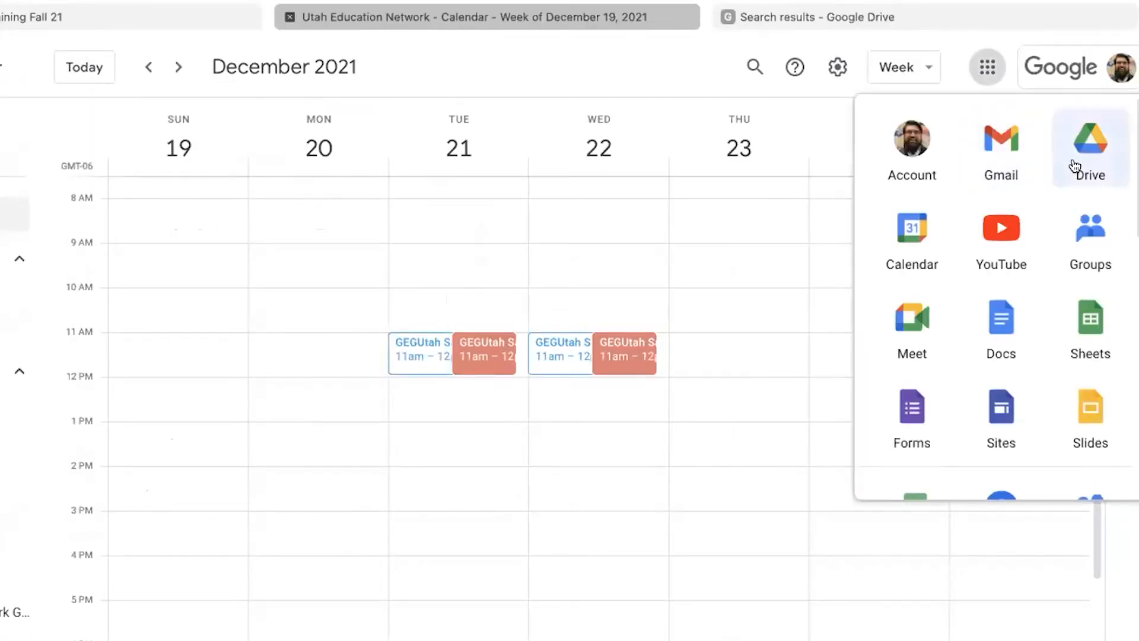
{"action": "left_click", "coordinate": [1009, 162]}
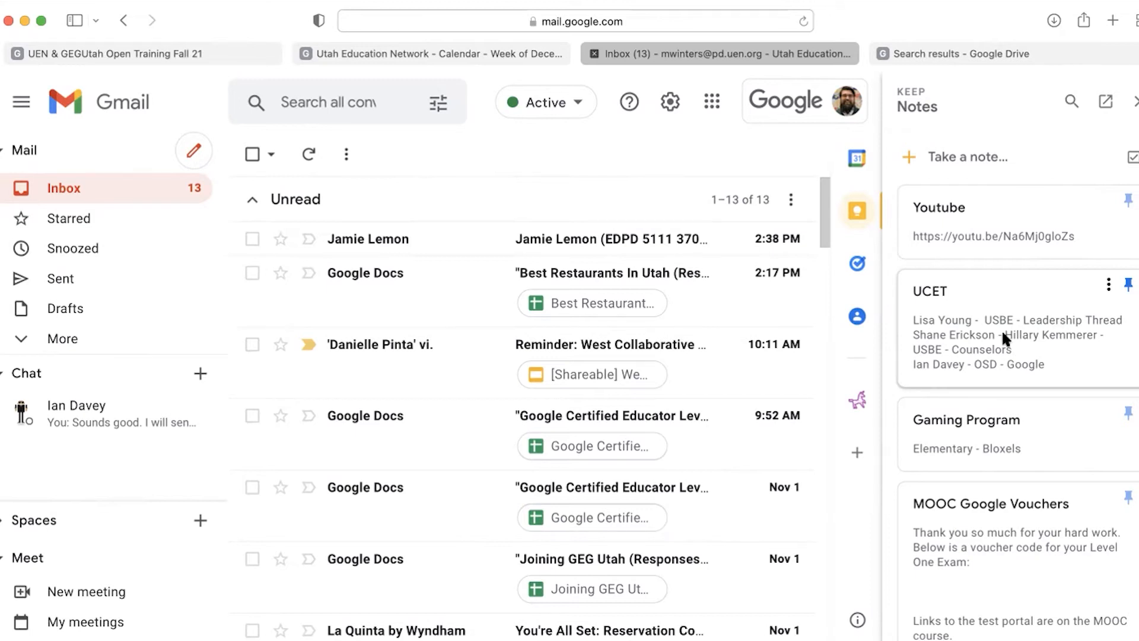
{"action": "left_click", "coordinate": [194, 156]}
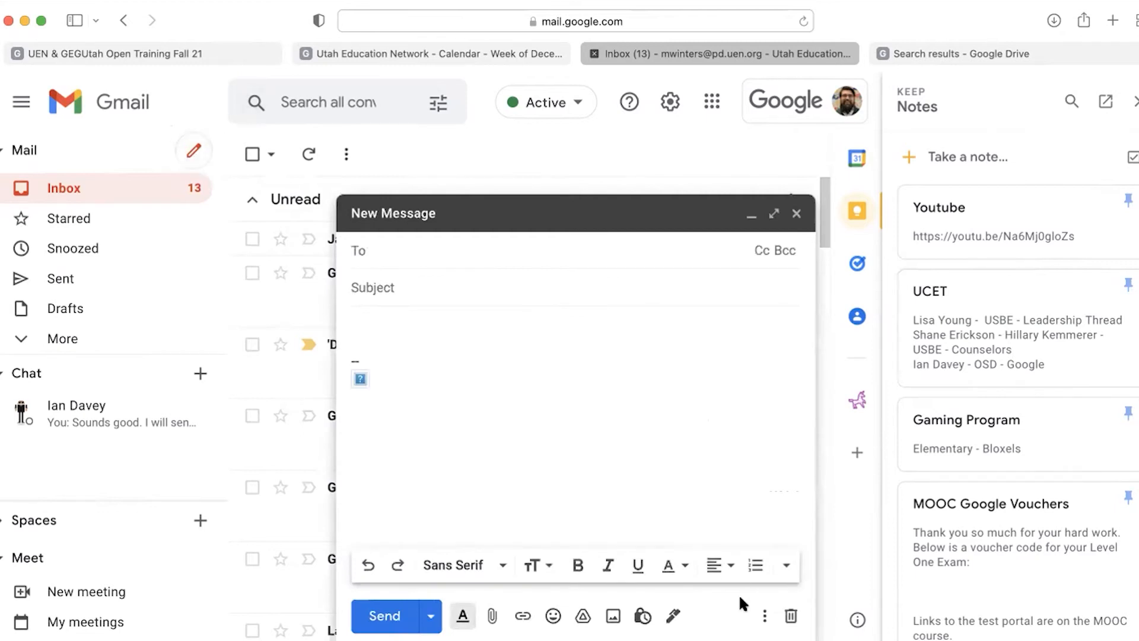
{"action": "left_click", "coordinate": [765, 616]}
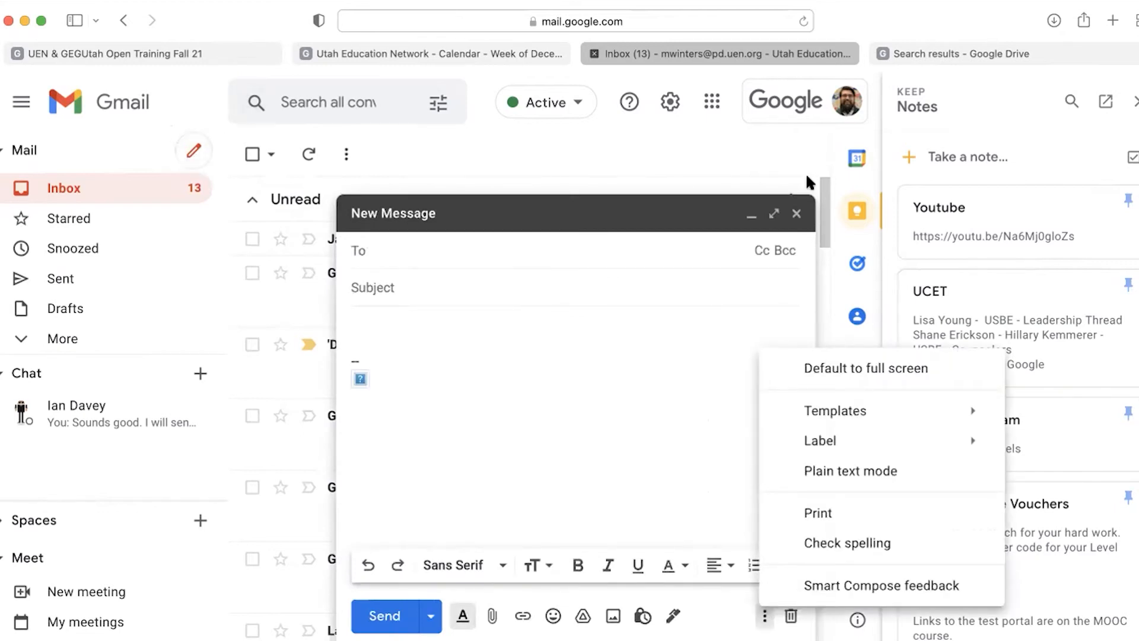
{"action": "left_click", "coordinate": [796, 213]}
{"action": "left_click", "coordinate": [796, 214]}
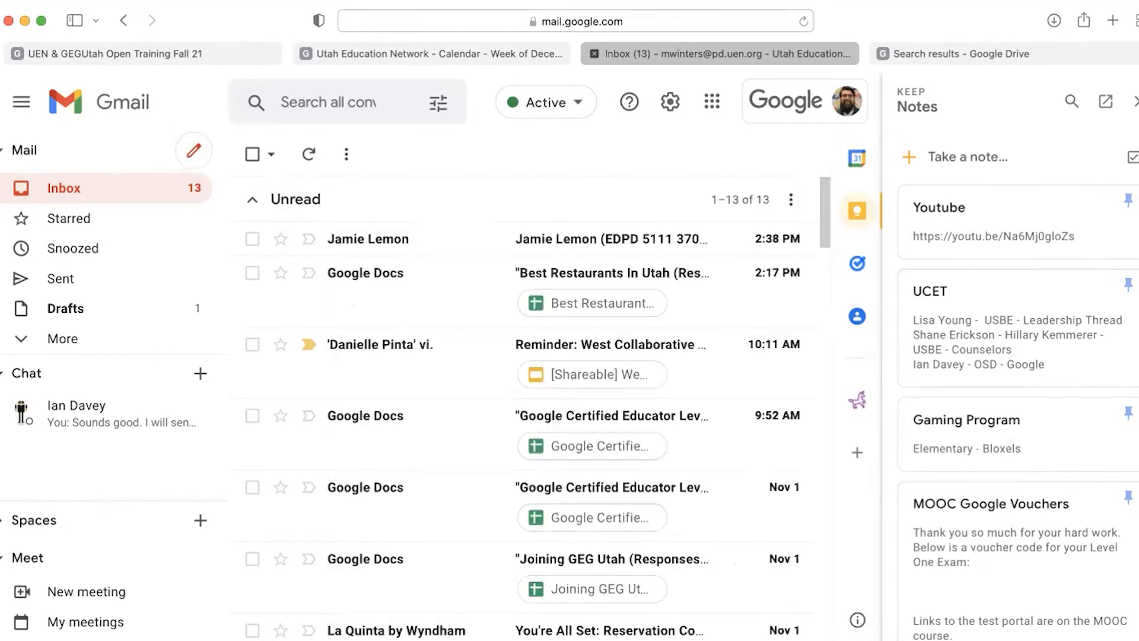
Step: Switch to Google Drive, moving its browser tab directly after the training site's tab, and show My Drive
{"action": "mouse_move", "coordinate": [386, 47]}
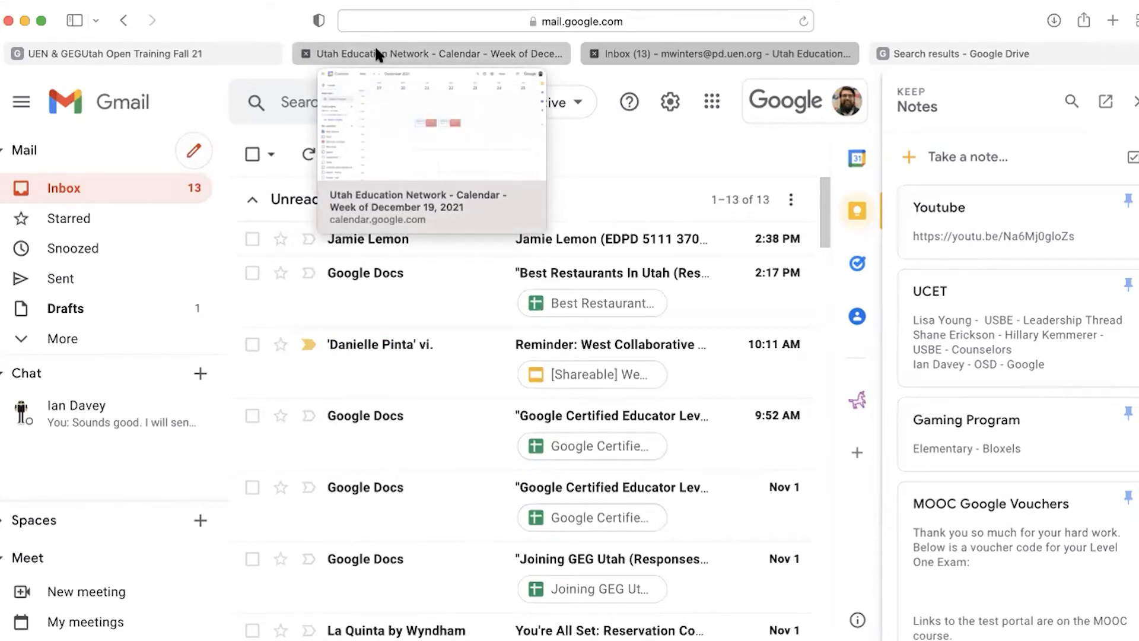
{"action": "left_click", "coordinate": [375, 45]}
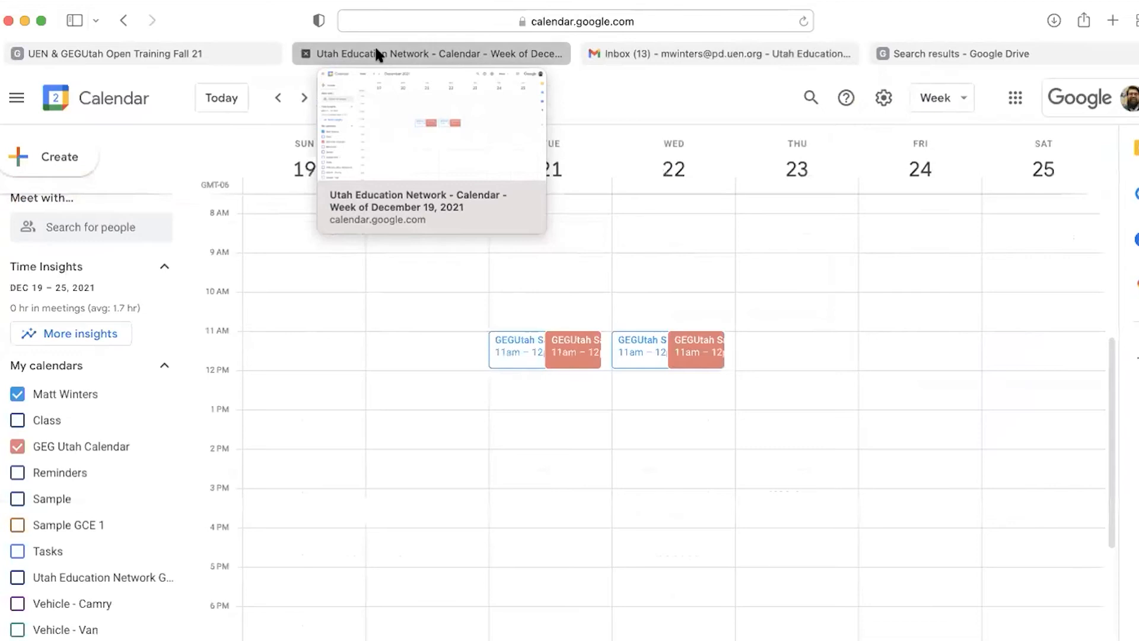
{"action": "left_click_drag", "start_coordinate": [915, 52], "coordinate": [426, 56]}
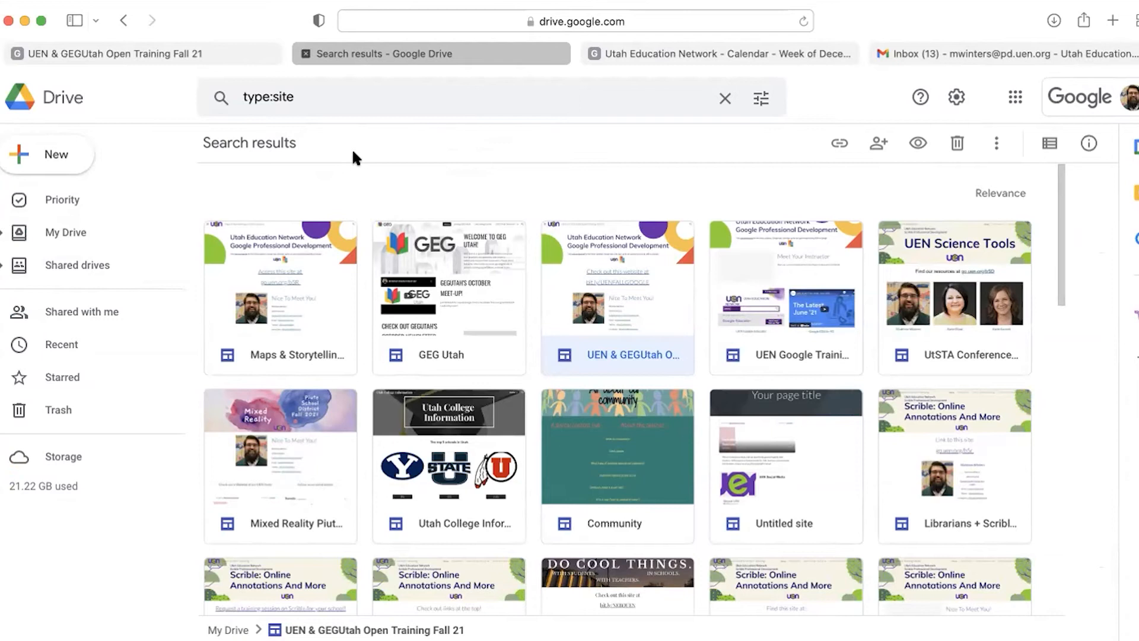
{"action": "left_click", "coordinate": [83, 231]}
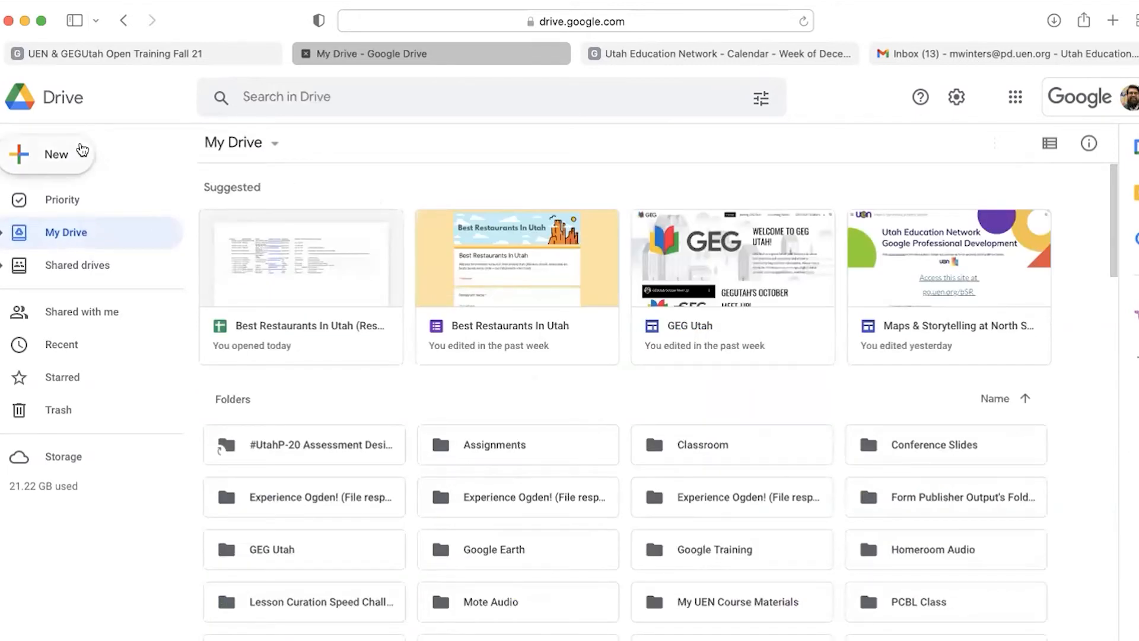
Step: Create a new folder named GEGUtah Sample in My Drive
{"action": "left_click", "coordinate": [75, 163]}
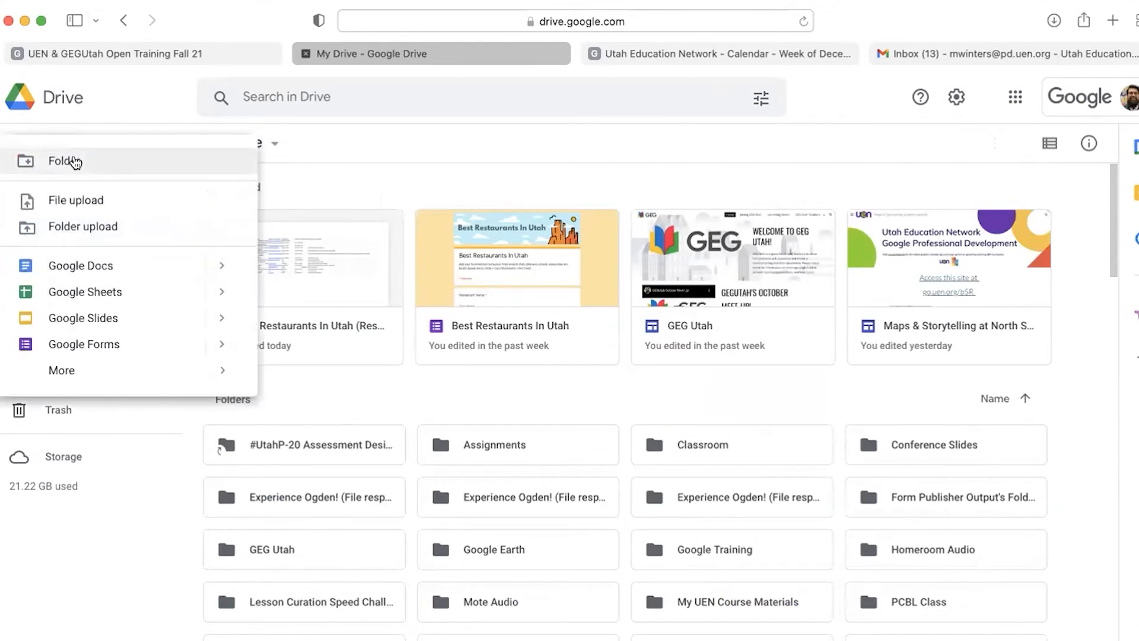
{"action": "left_click", "coordinate": [357, 186]}
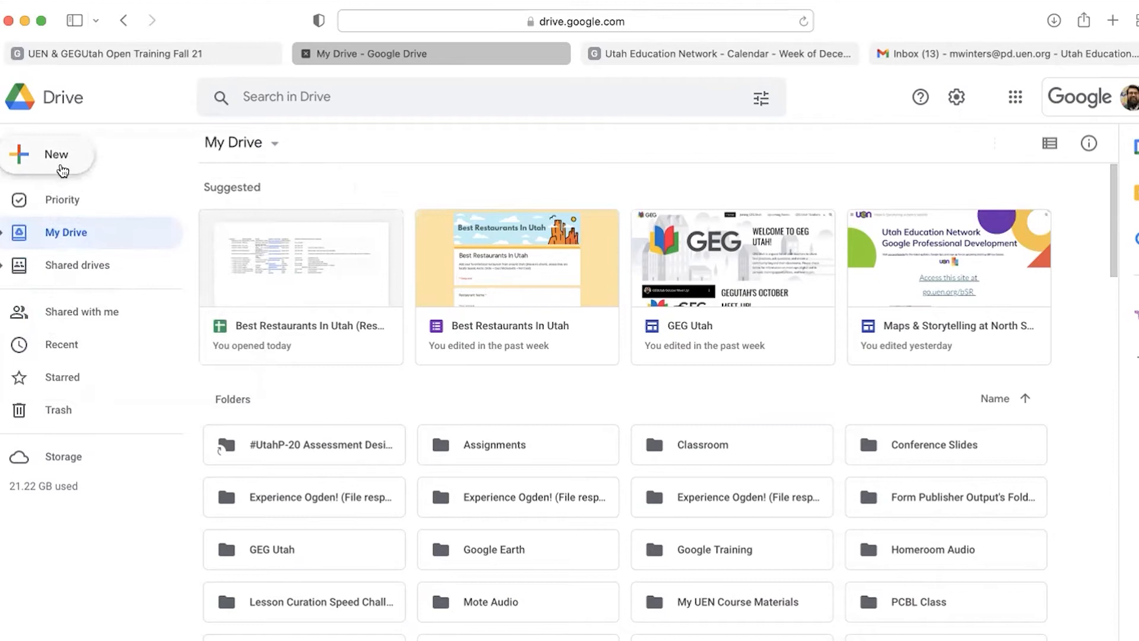
{"action": "left_click", "coordinate": [62, 171]}
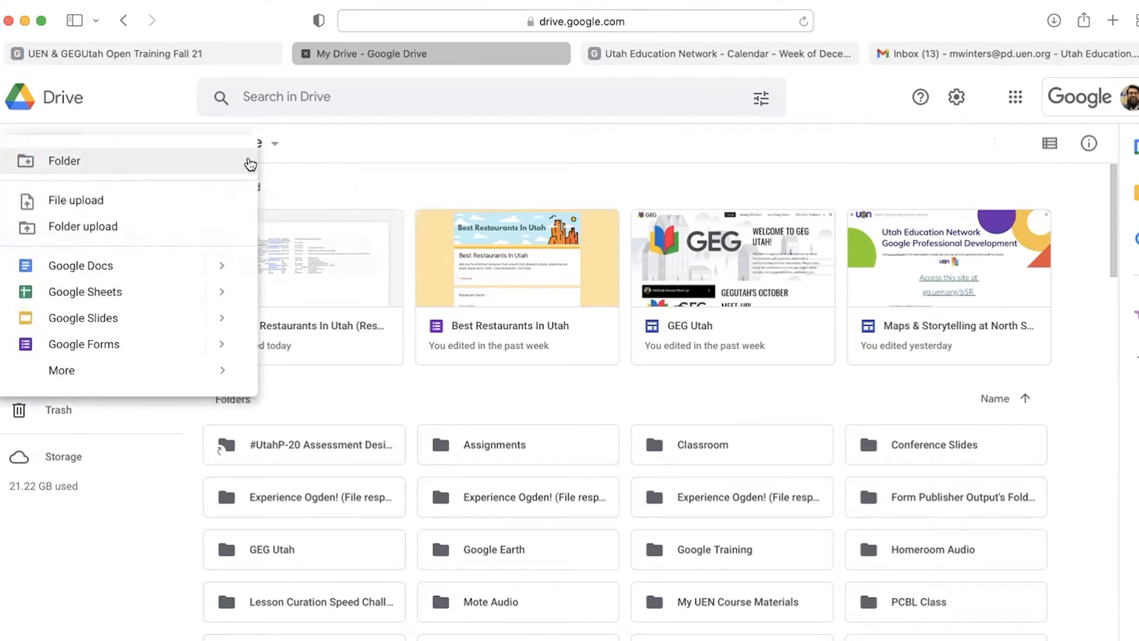
{"action": "left_click", "coordinate": [87, 163]}
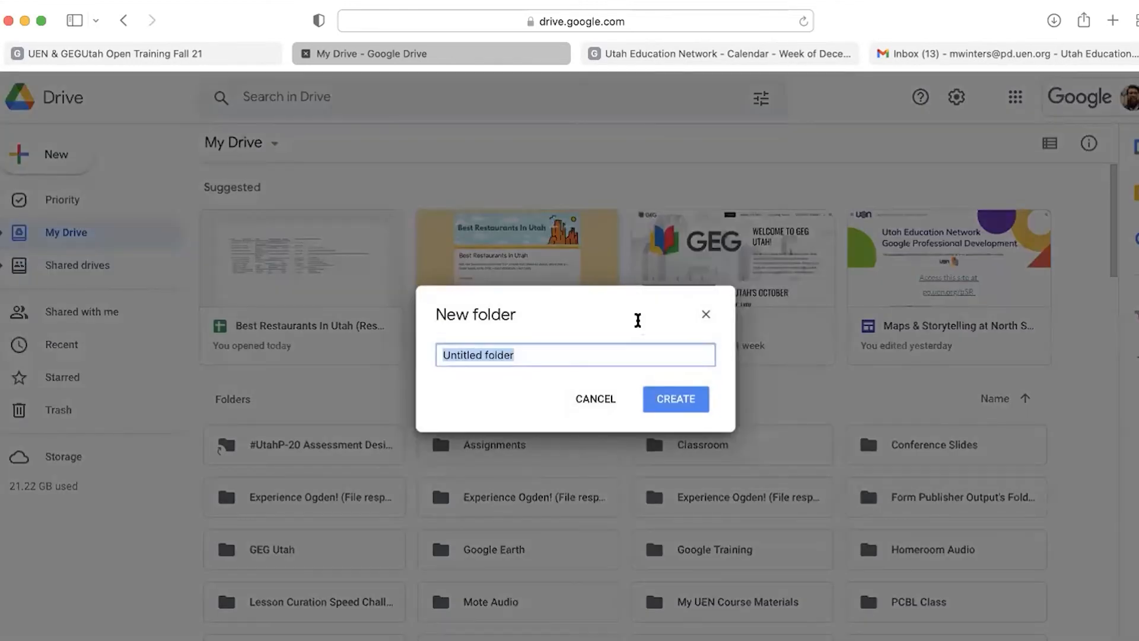
{"action": "type", "text": "GEGuta"}
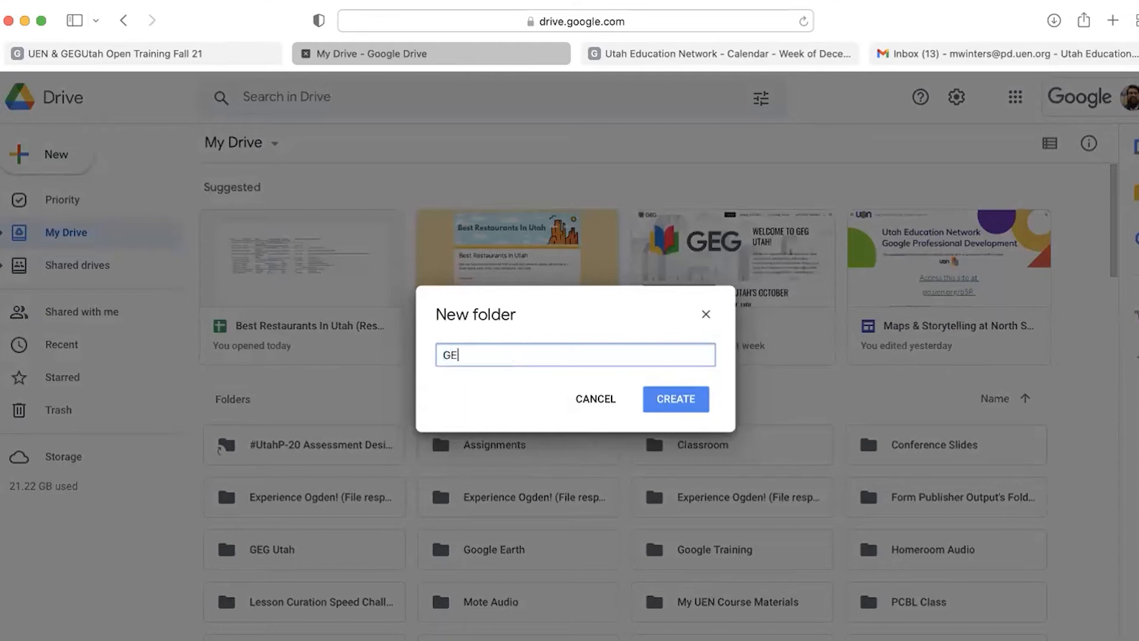
{"action": "key", "text": "BackSpace"}
{"action": "key", "text": "BackSpace"}
{"action": "key", "text": "BackSpace"}
{"action": "type", "text": "UTah"}
{"action": "key", "text": "BackSpace"}
{"action": "key", "text": "BackSpace"}
{"action": "key", "text": "BackSpace"}
{"action": "type", "text": "tah Sample"}
{"action": "left_click", "coordinate": [685, 399]}
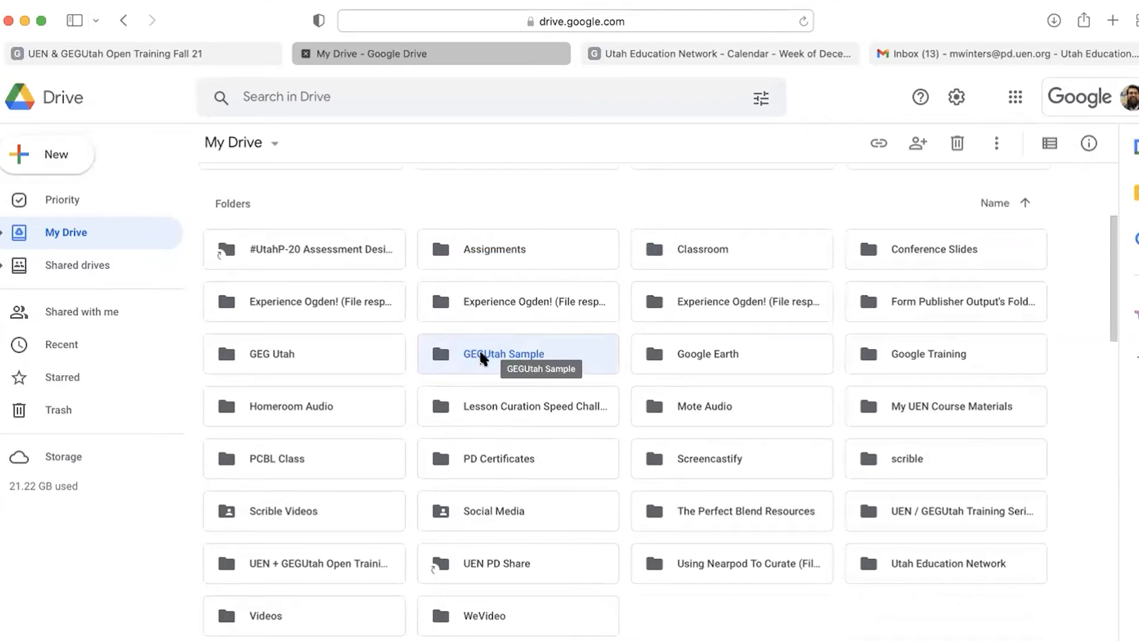
Step: View the sharing settings of the GEGUtah Sample folder and close them without adding anyone
{"action": "right_click", "coordinate": [482, 356]}
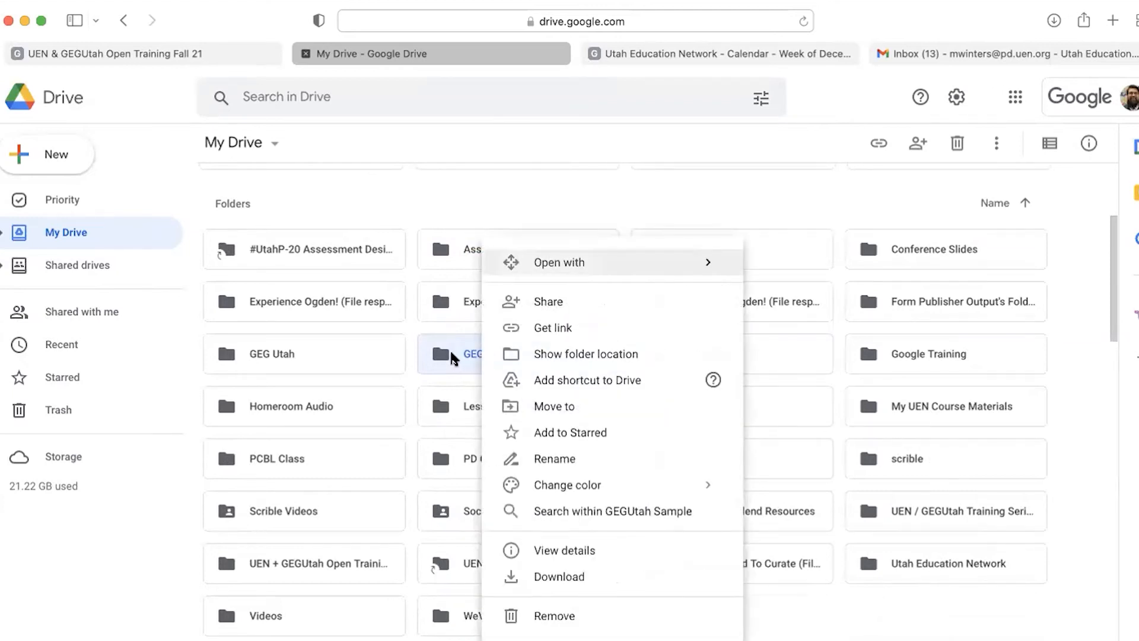
{"action": "left_click", "coordinate": [455, 356]}
{"action": "right_click", "coordinate": [517, 355]}
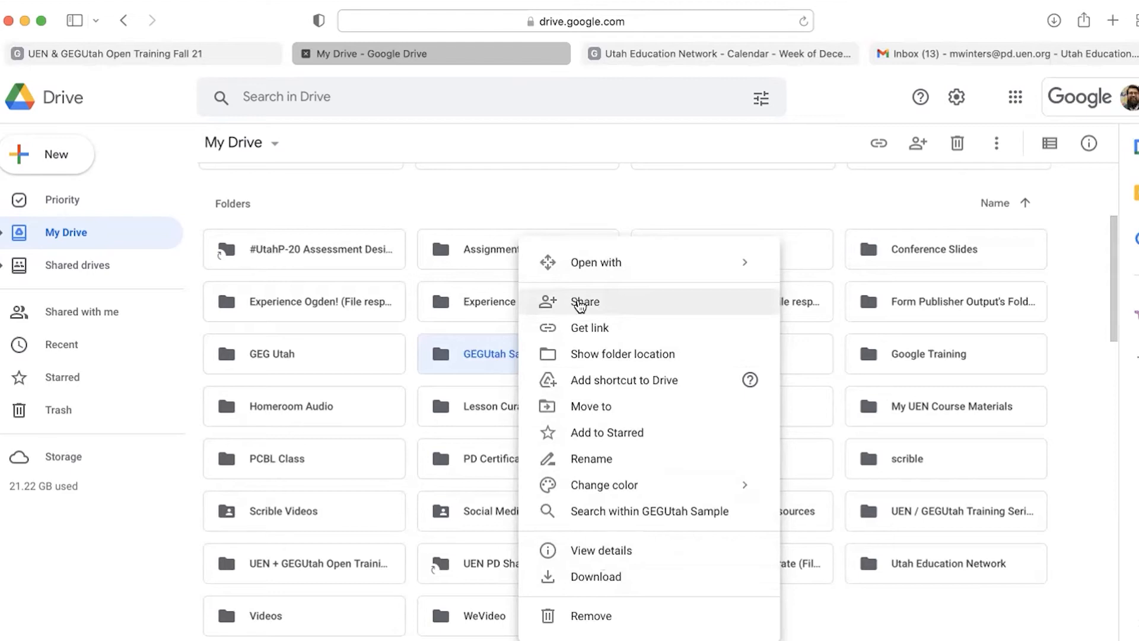
{"action": "left_click", "coordinate": [581, 305]}
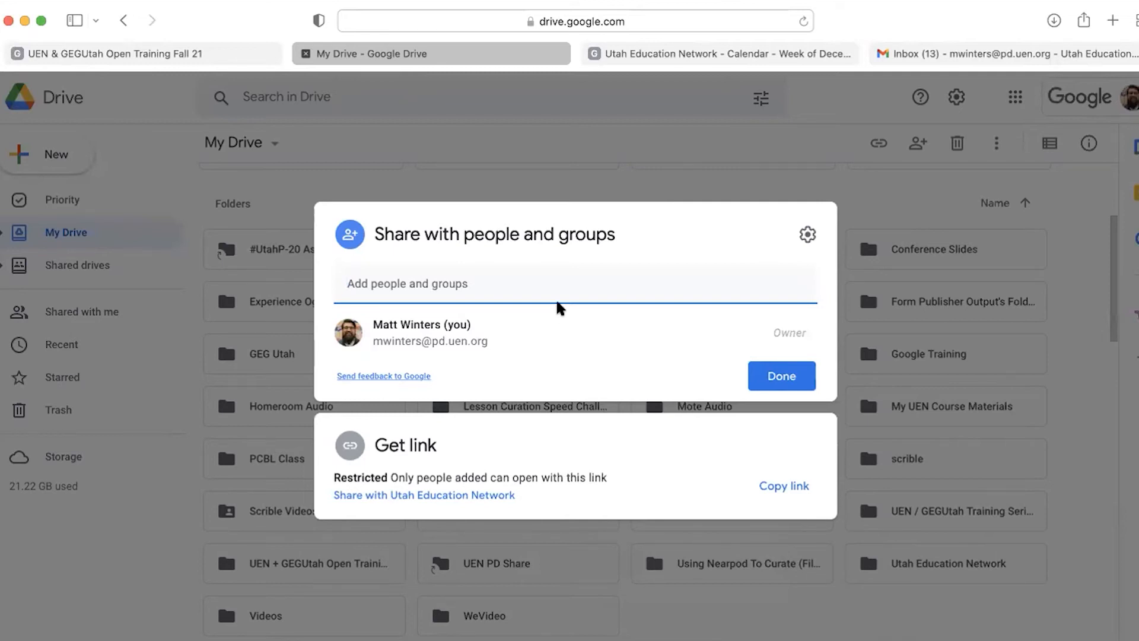
{"action": "left_click", "coordinate": [778, 375]}
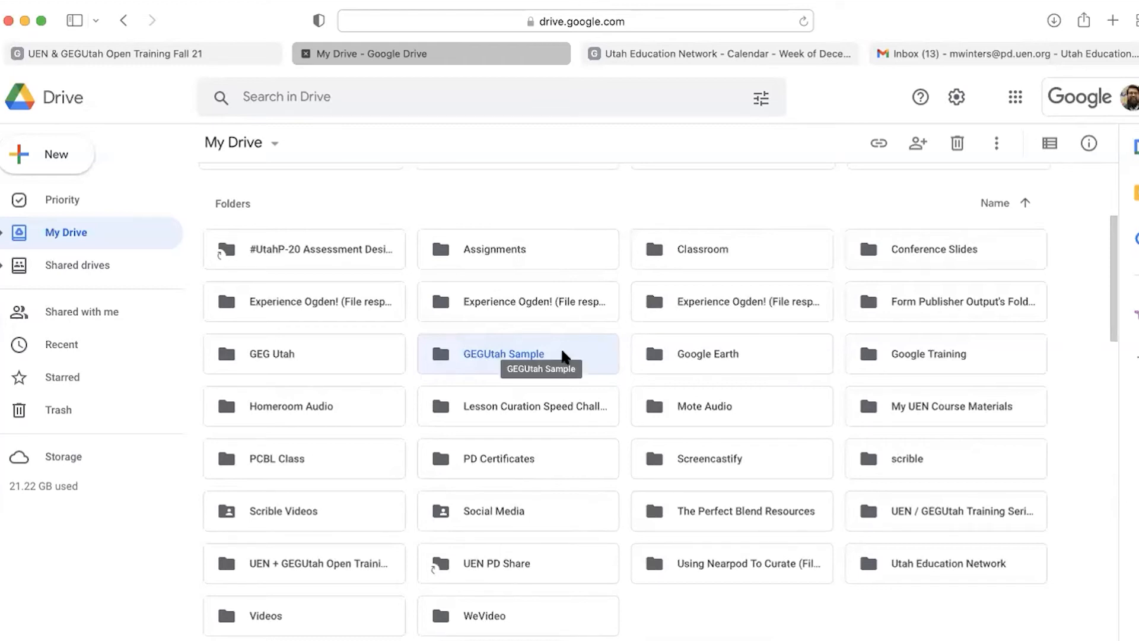
Step: Change the color of the GEGUtah Sample folder to green
{"action": "right_click", "coordinate": [545, 354]}
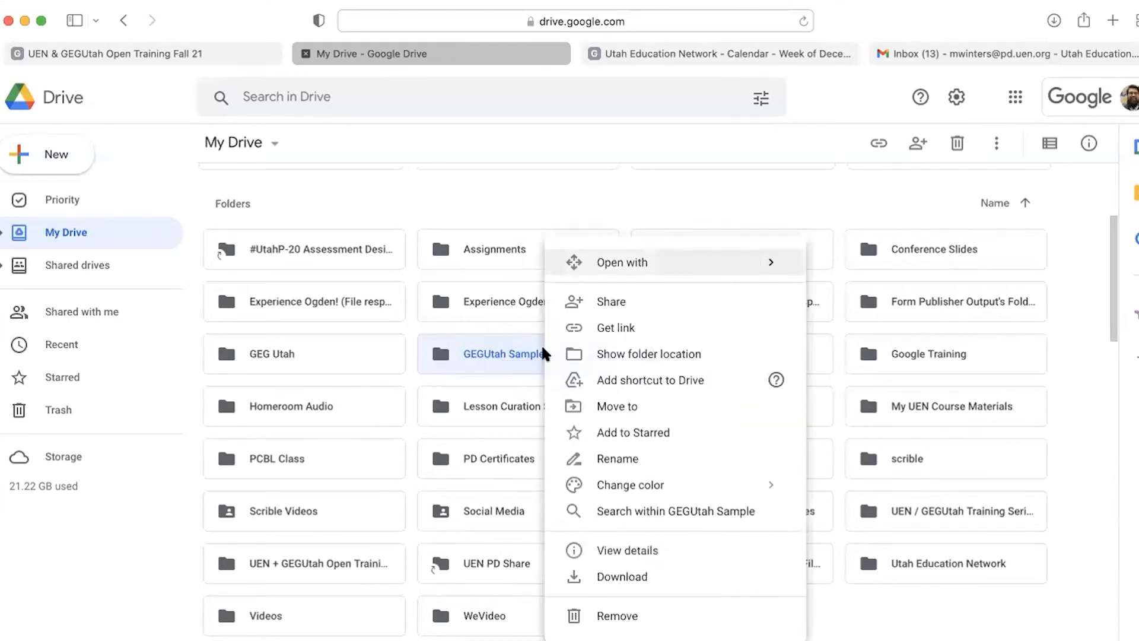
{"action": "mouse_move", "coordinate": [617, 482]}
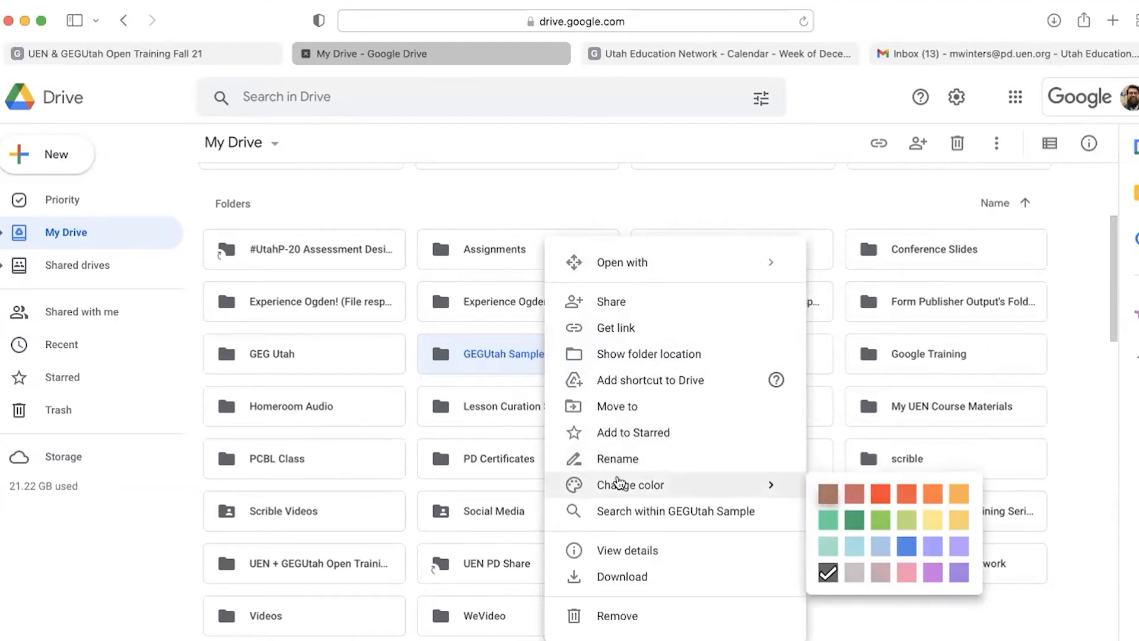
{"action": "left_click", "coordinate": [854, 520]}
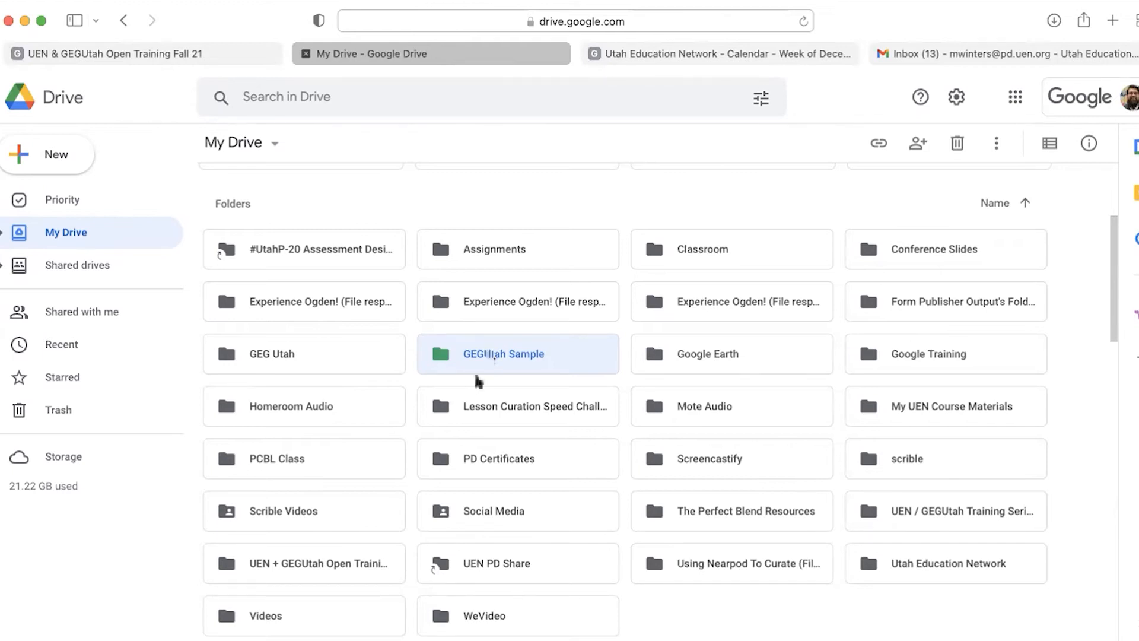
Step: Open the GEGUtah Sample folder and create a new folder named Period One inside it
{"action": "double_click", "coordinate": [490, 351]}
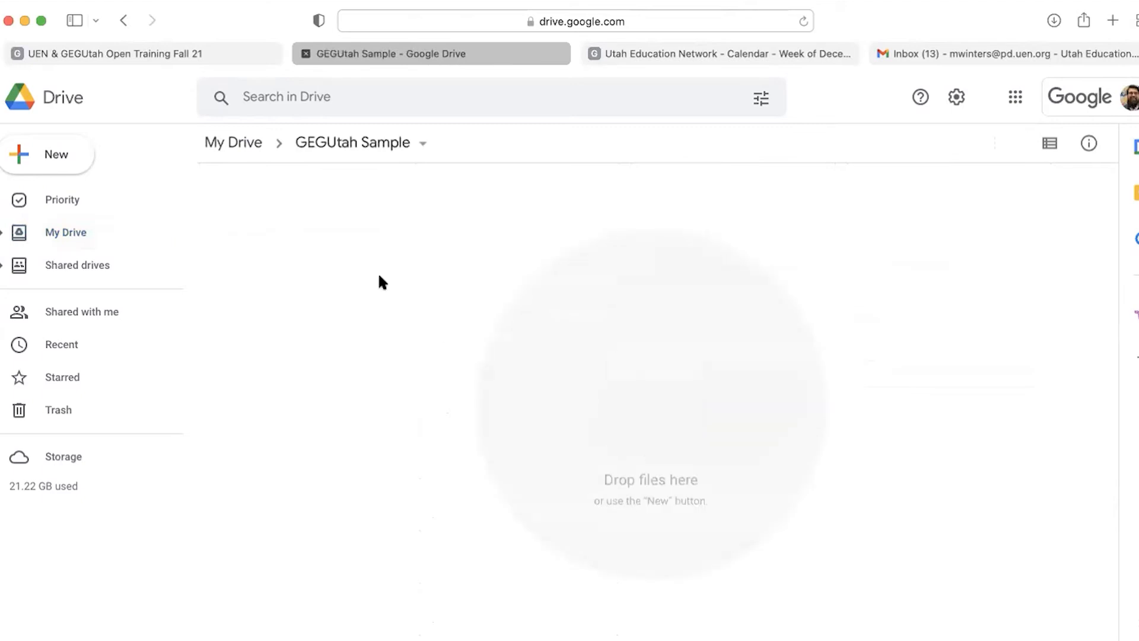
{"action": "left_click", "coordinate": [62, 161]}
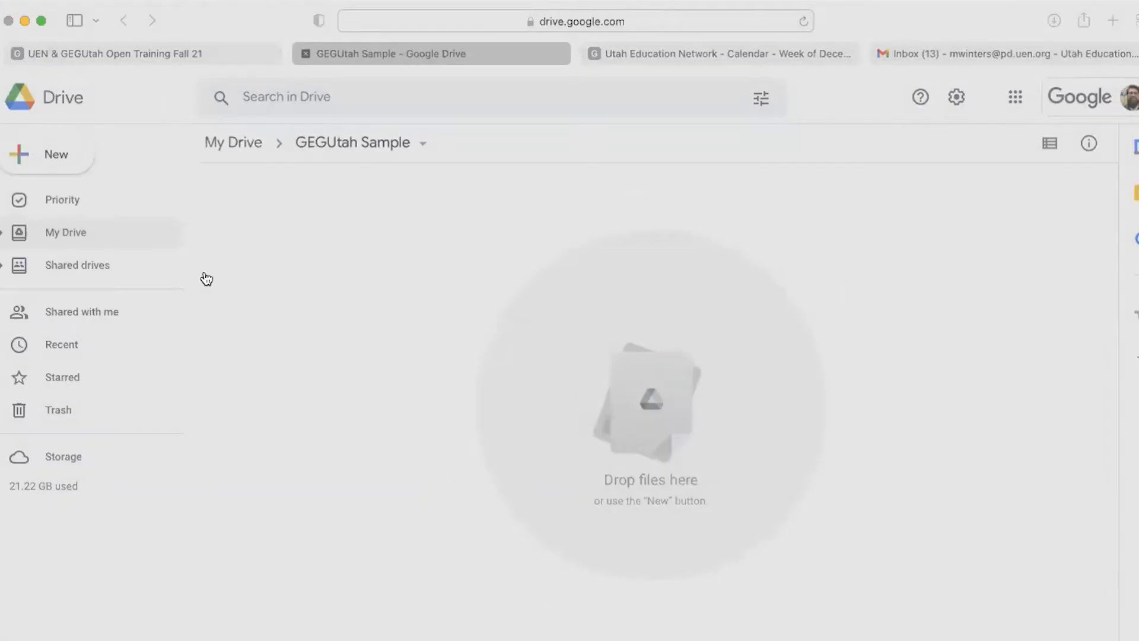
{"action": "left_click", "coordinate": [51, 153]}
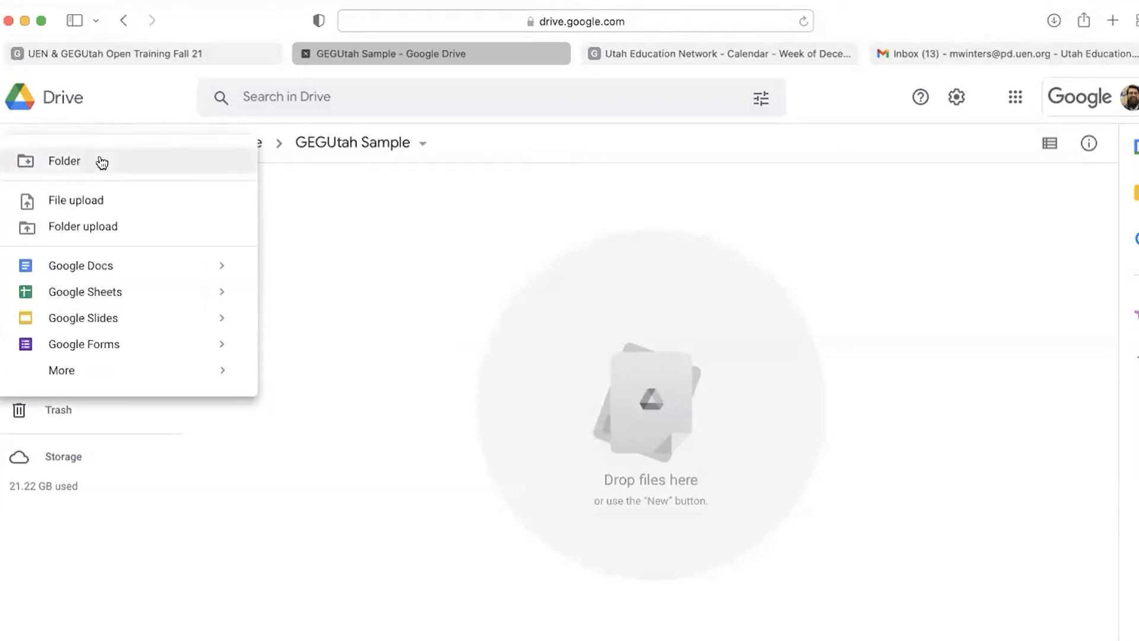
{"action": "left_click", "coordinate": [102, 163]}
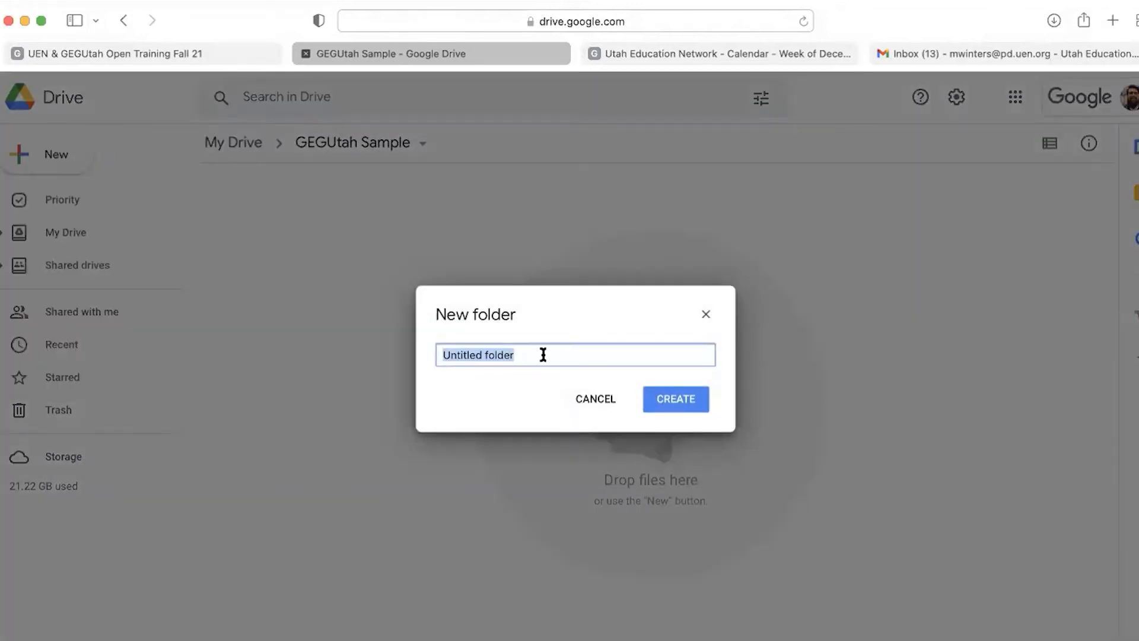
{"action": "type", "text": "Period One"}
{"action": "left_click", "coordinate": [676, 400]}
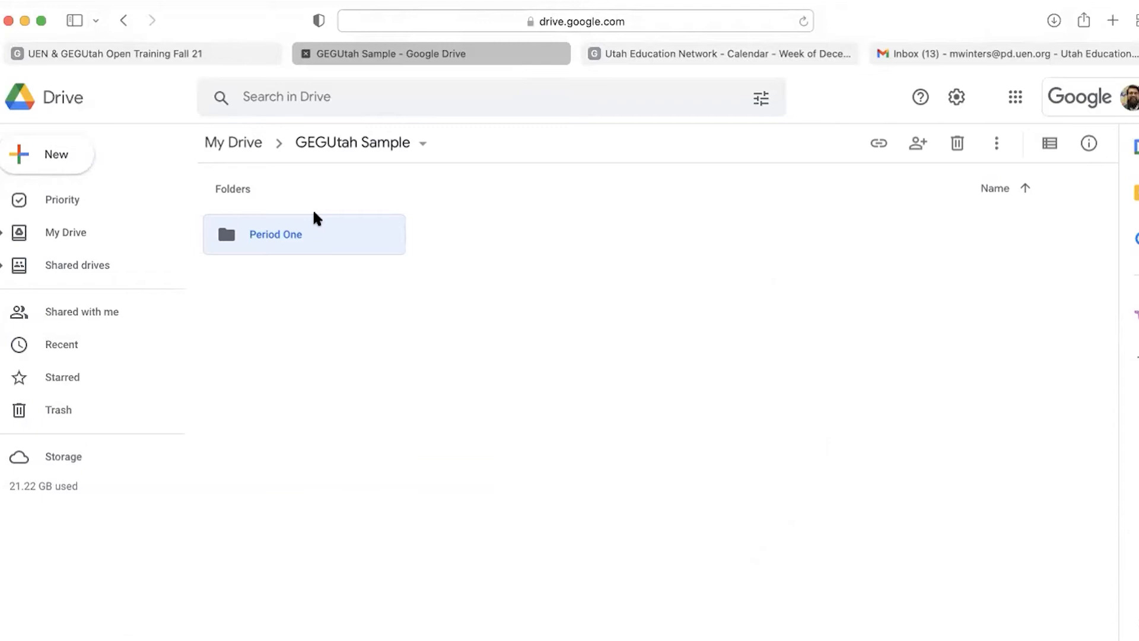
Step: View the sharing settings of the Period One folder and close them without adding anyone
{"action": "right_click", "coordinate": [309, 237]}
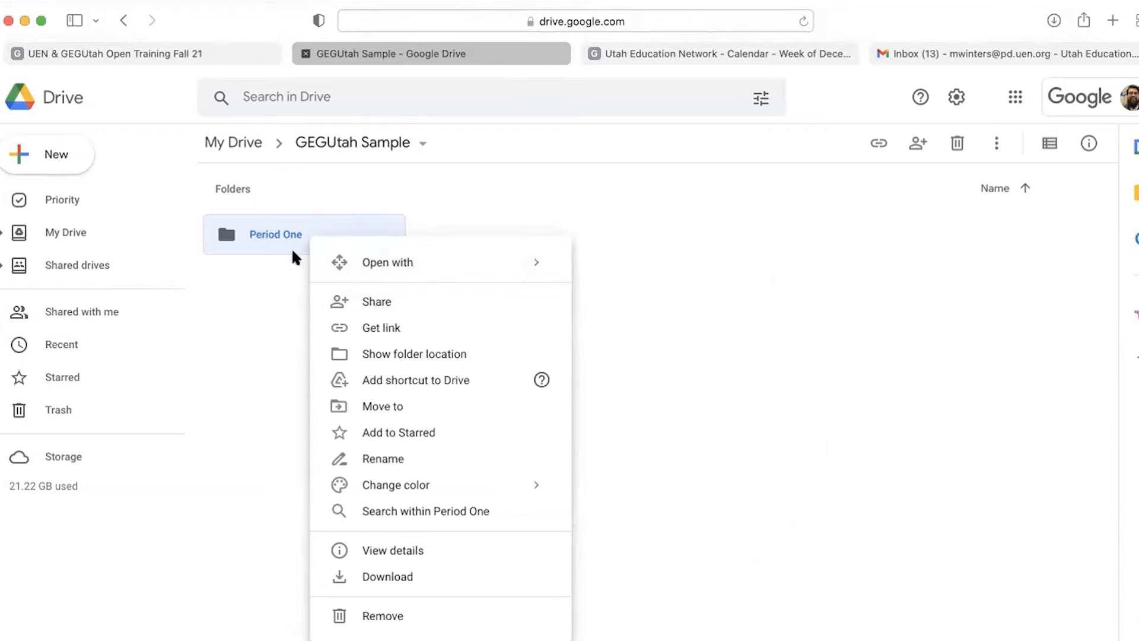
{"action": "left_click", "coordinate": [376, 300]}
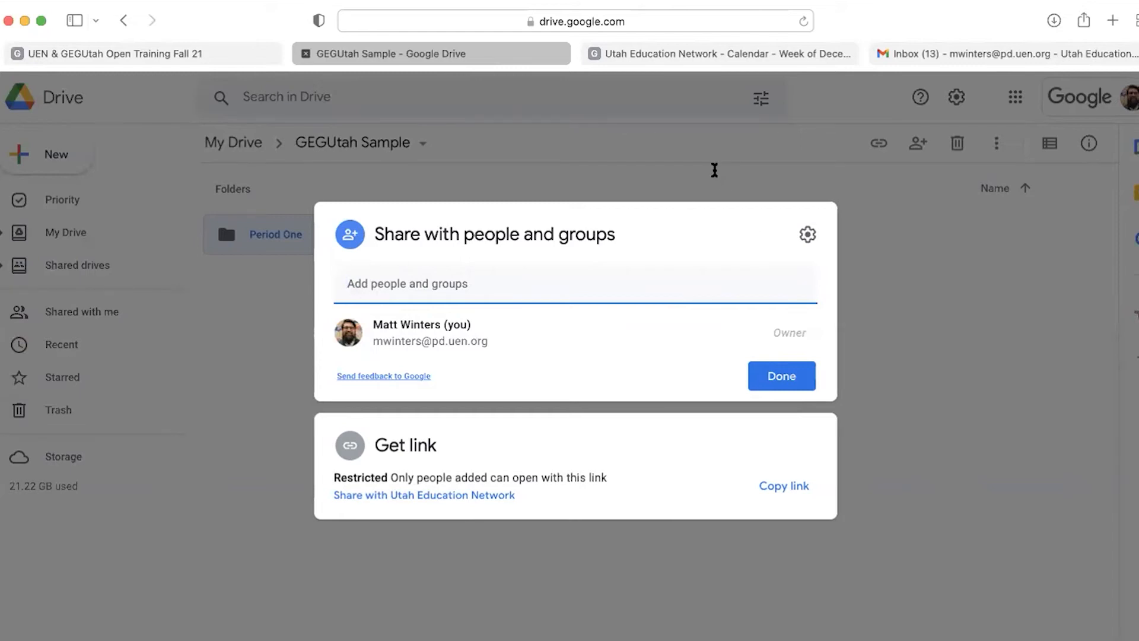
{"action": "left_click", "coordinate": [714, 170]}
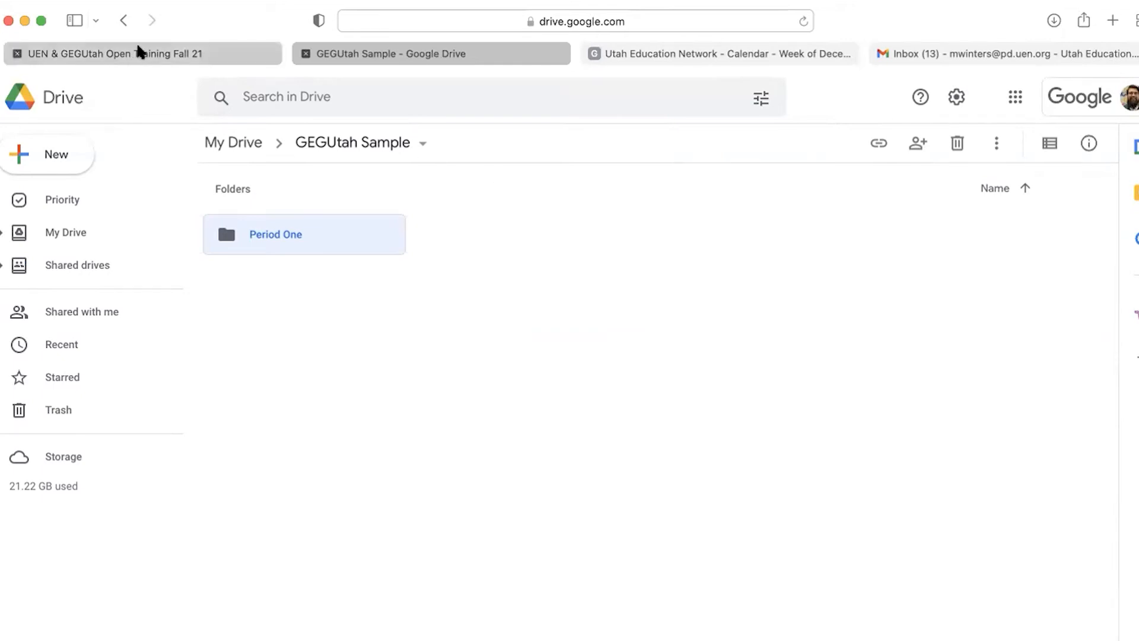
Step: Check the essential tasks list on the training site, and switch to the Google Calendar browser tab
{"action": "left_click", "coordinate": [170, 57]}
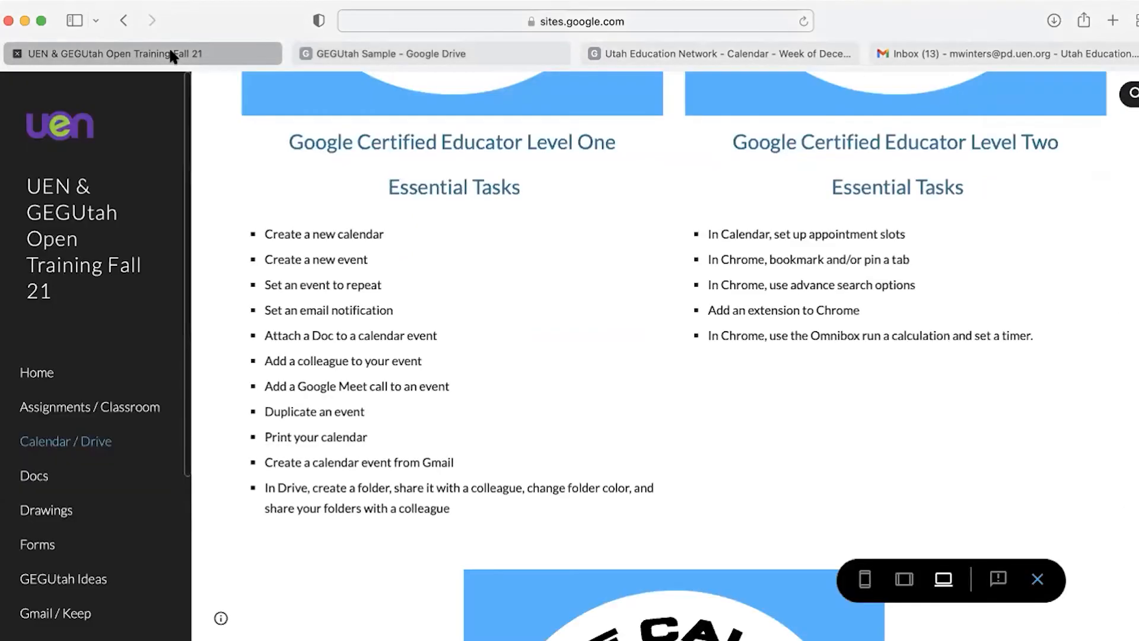
{"action": "left_click", "coordinate": [368, 54]}
{"action": "left_click", "coordinate": [683, 51]}
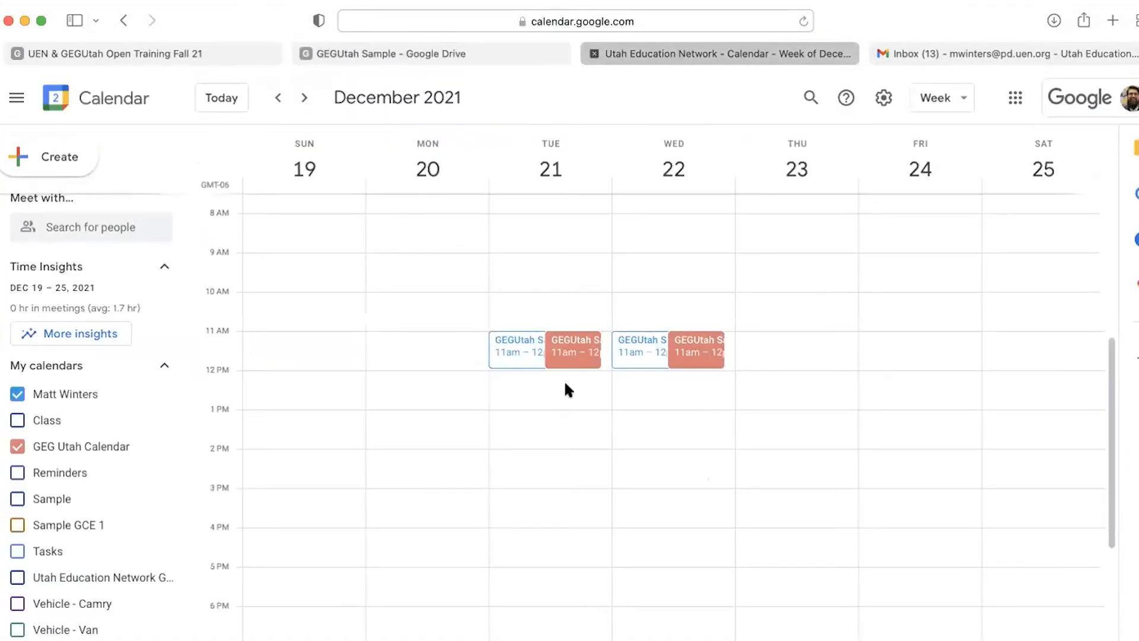
Step: Start a calendar entry on Tuesday, December 21, 10:30am – 11:30am, titled GEGUtah Appointment
{"action": "left_click", "coordinate": [525, 315]}
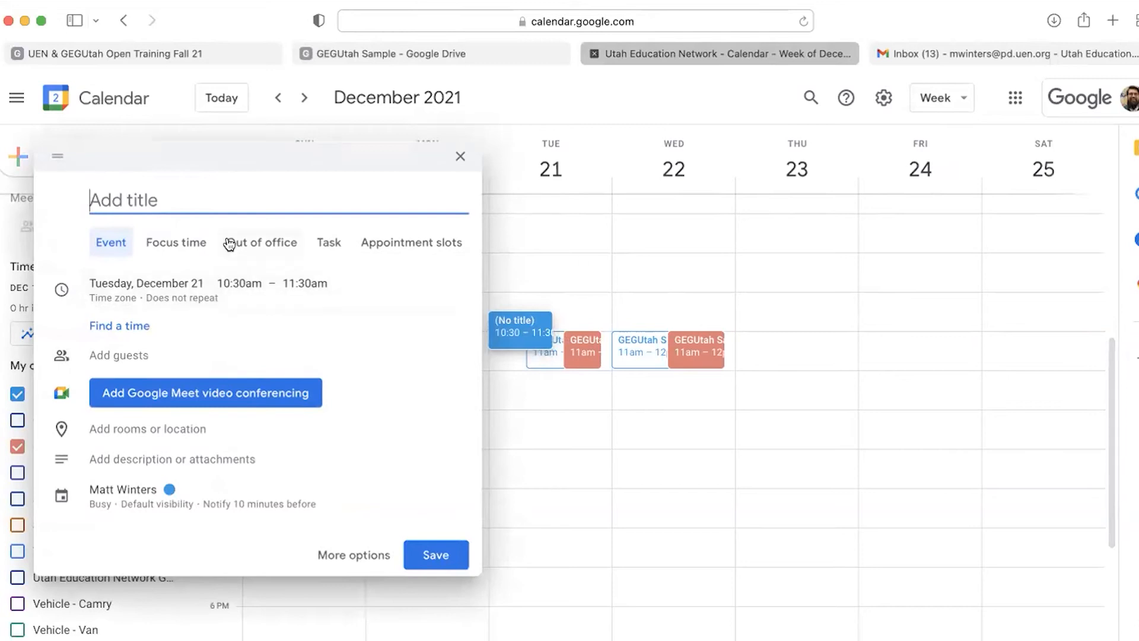
{"action": "type", "text": "GEGut"}
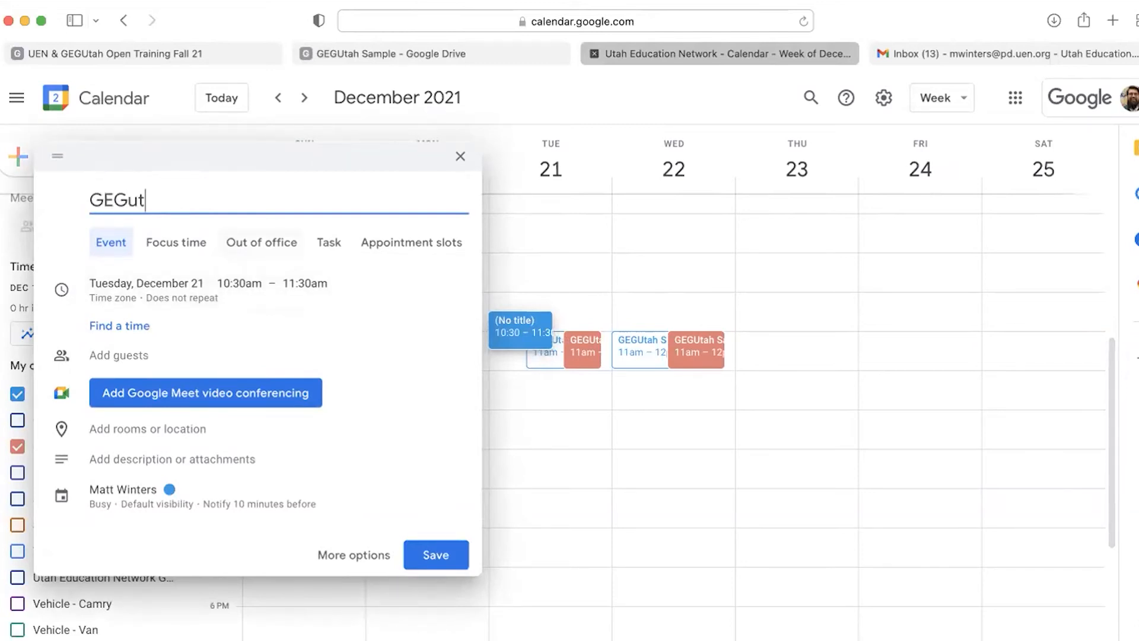
{"action": "key", "text": "BackSpace"}
{"action": "key", "text": "BackSpace"}
{"action": "type", "text": "Utah Appoints"}
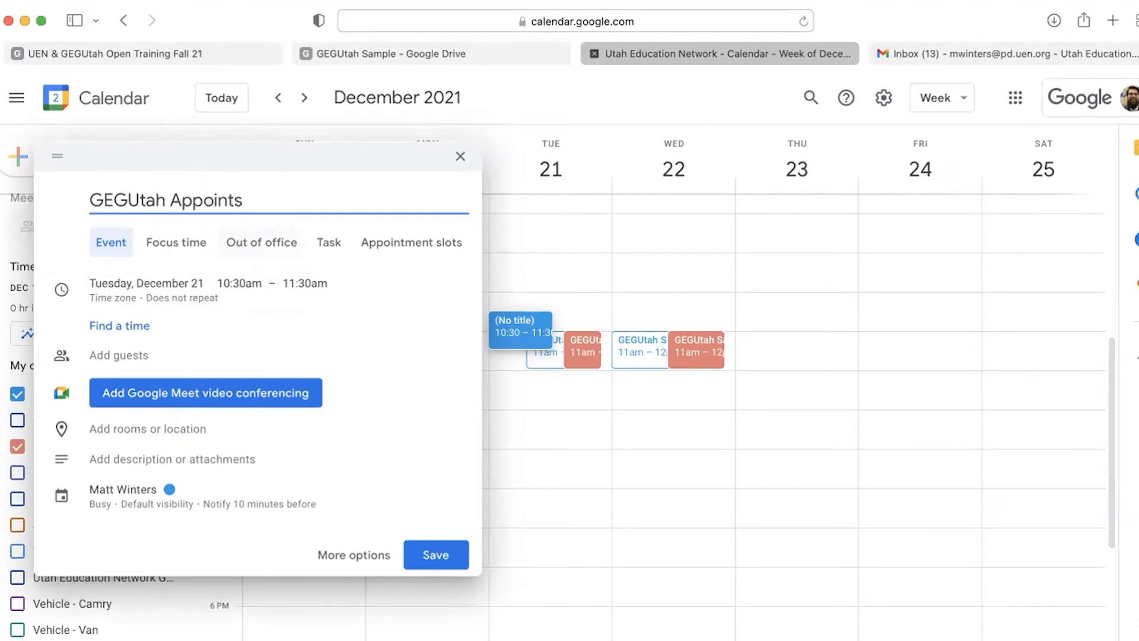
{"action": "key", "text": "BackSpace"}
{"action": "type", "text": "ment"}
Step: Make the GEGUtah Appointment entry appointment slots with a duration of 10 minutes and save it
{"action": "left_click", "coordinate": [406, 246]}
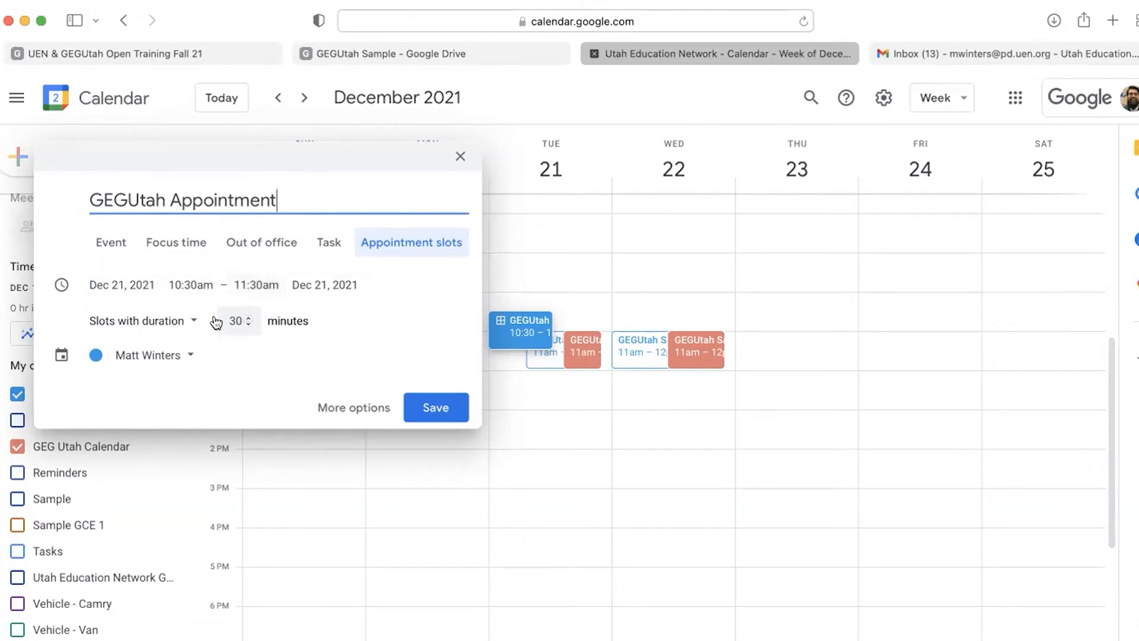
{"action": "left_click", "coordinate": [135, 325]}
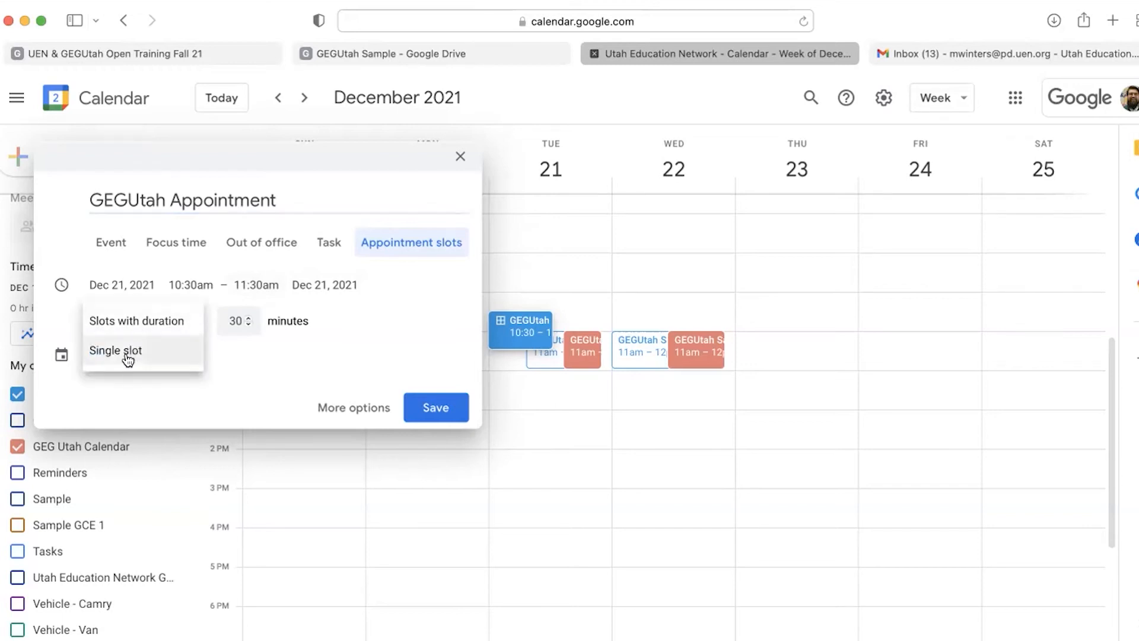
{"action": "left_click", "coordinate": [130, 322]}
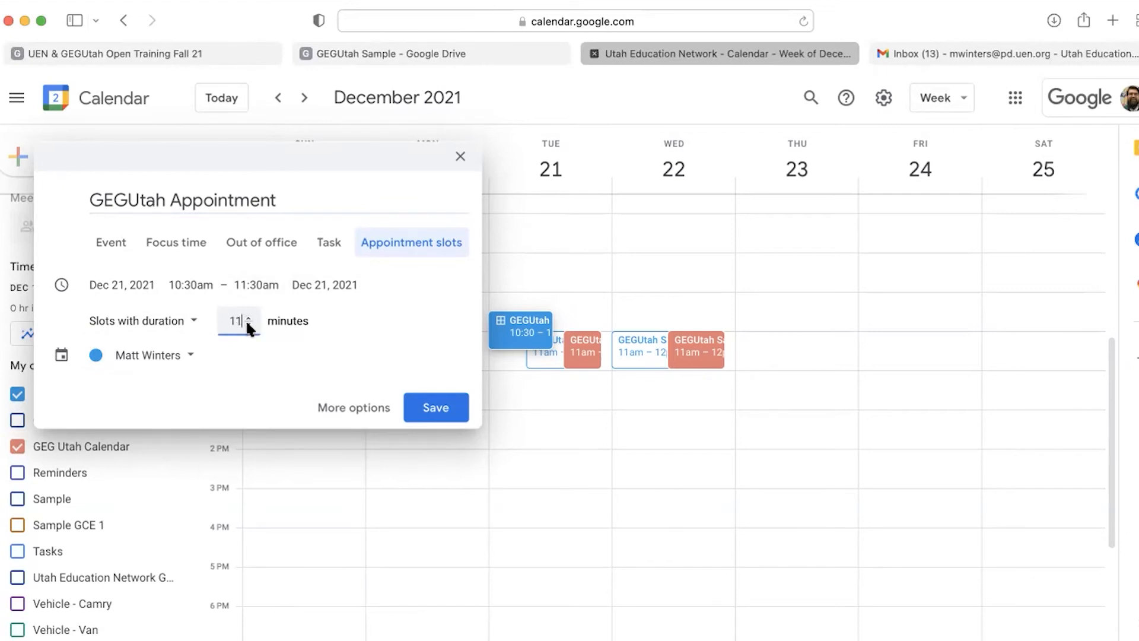
{"action": "left_click", "coordinate": [451, 408]}
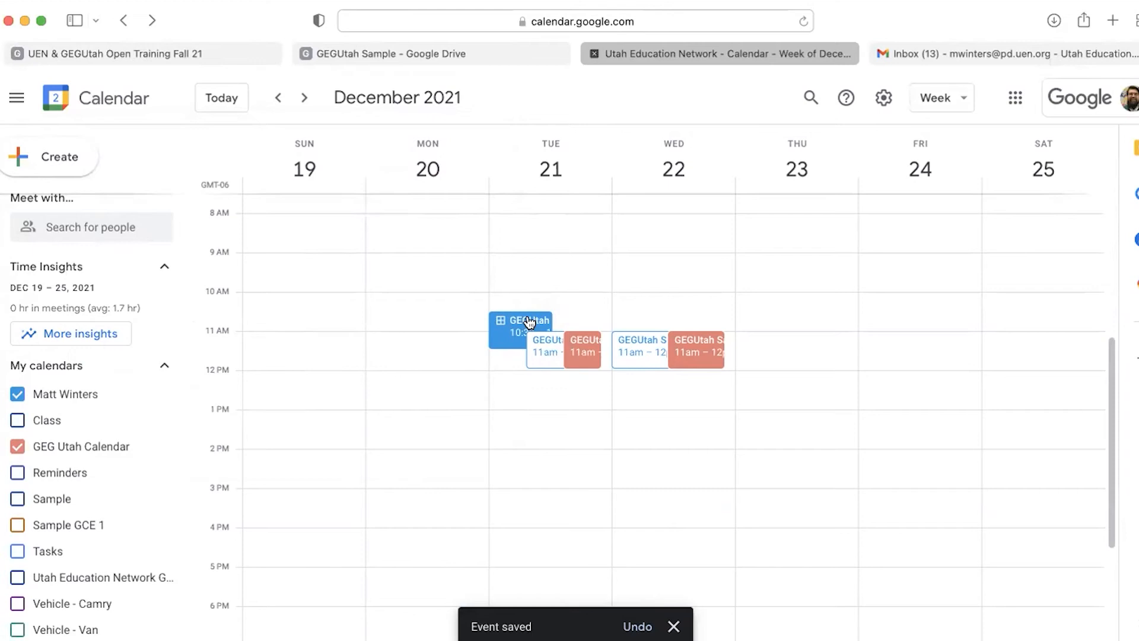
Step: Open the calendar's appointment page from the GEGUtah Appointment entry and book the 10:30am – 10:40am slot on Tuesday, December 21
{"action": "left_click", "coordinate": [514, 325]}
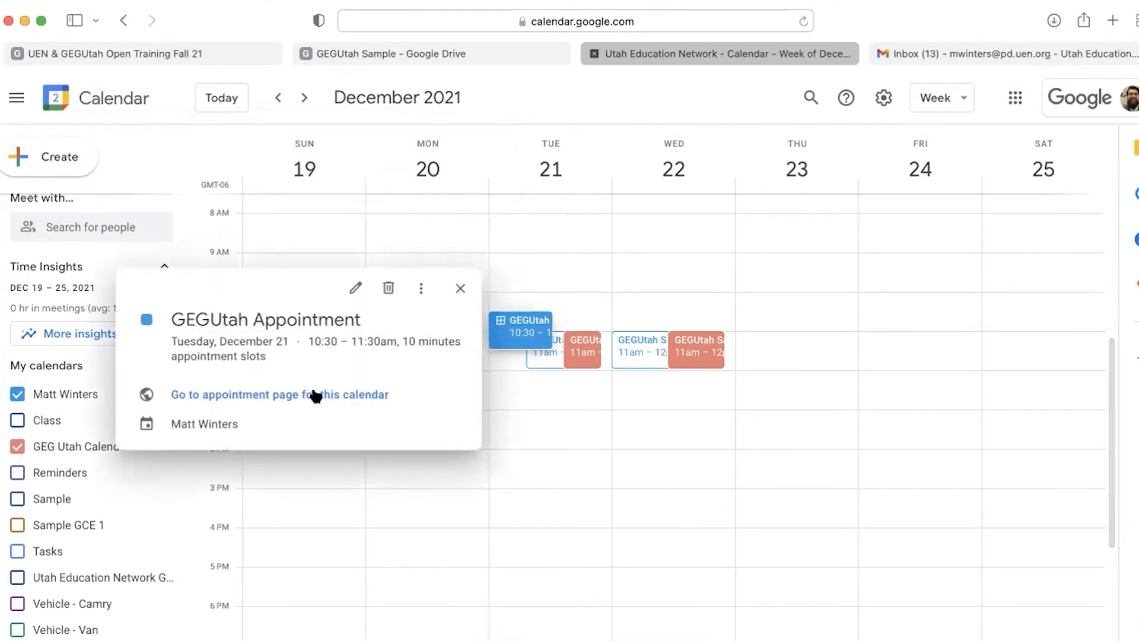
{"action": "left_click", "coordinate": [320, 396]}
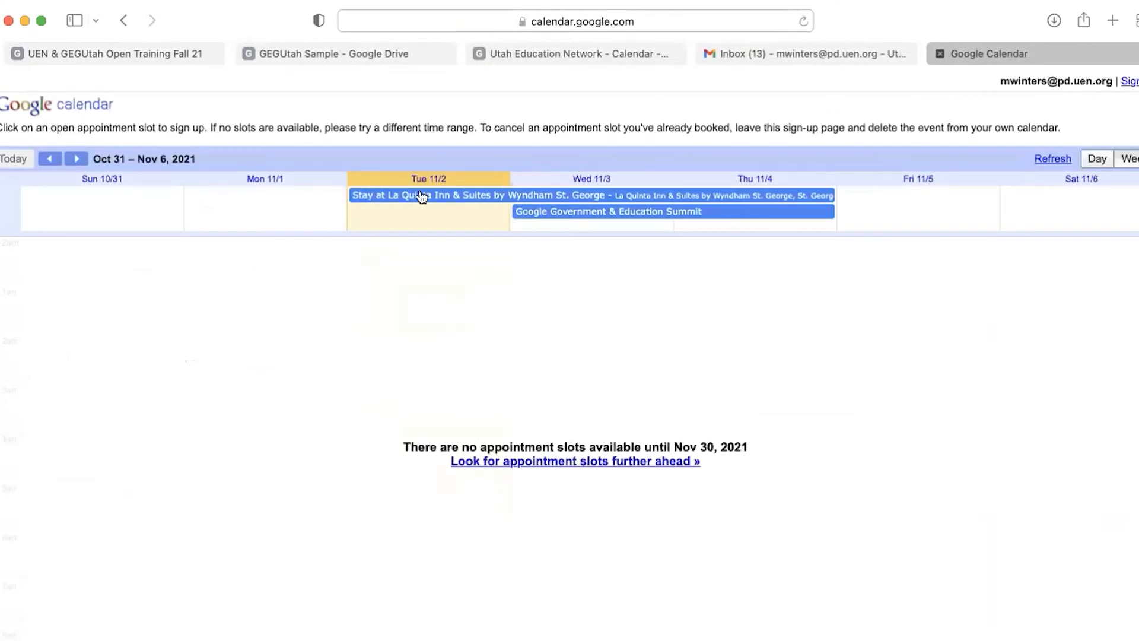
{"action": "left_click", "coordinate": [78, 159]}
{"action": "left_click", "coordinate": [78, 160]}
{"action": "left_click", "coordinate": [78, 160]}
{"action": "left_click", "coordinate": [78, 160]}
{"action": "left_click", "coordinate": [77, 160]}
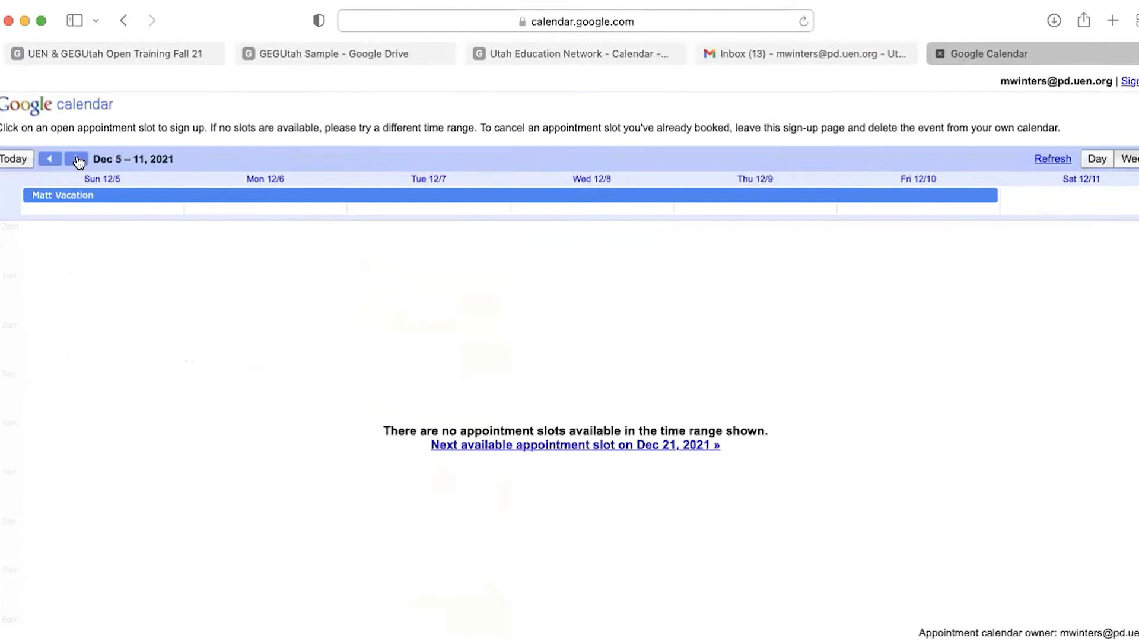
{"action": "left_click", "coordinate": [77, 161]}
{"action": "left_click", "coordinate": [47, 162]}
{"action": "left_click", "coordinate": [68, 159]}
{"action": "left_click", "coordinate": [68, 159]}
{"action": "left_click", "coordinate": [68, 159]}
{"action": "left_click", "coordinate": [51, 159]}
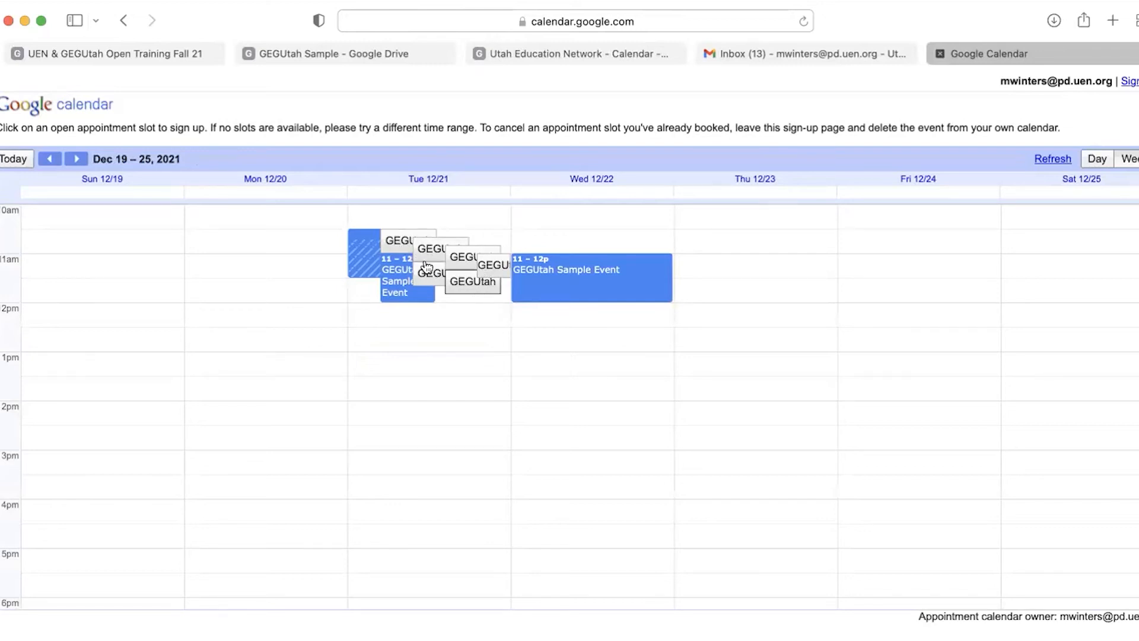
{"action": "left_click", "coordinate": [401, 242]}
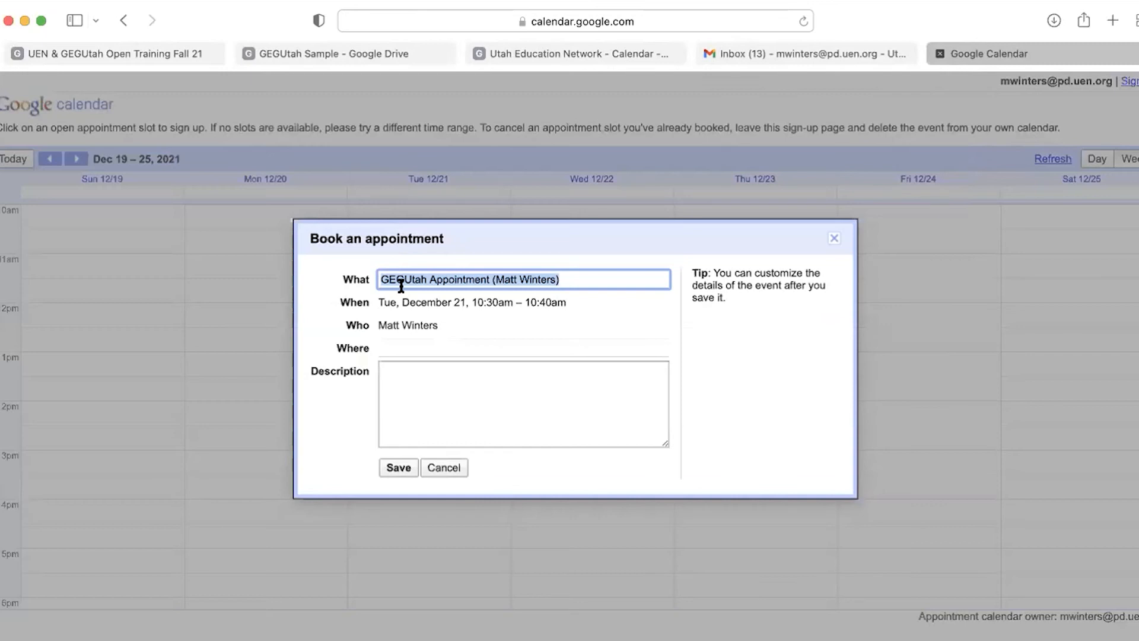
{"action": "left_click", "coordinate": [398, 467]}
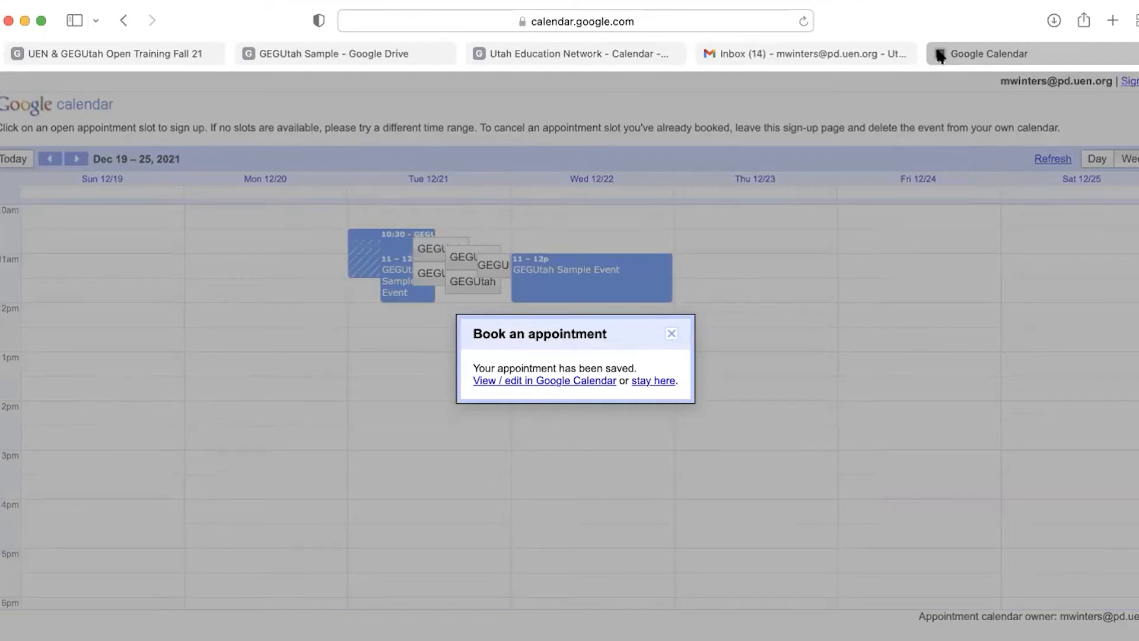
Step: Return to the main calendar, examine the details of the booked appointment on December 21, and close them
{"action": "left_click", "coordinate": [563, 52]}
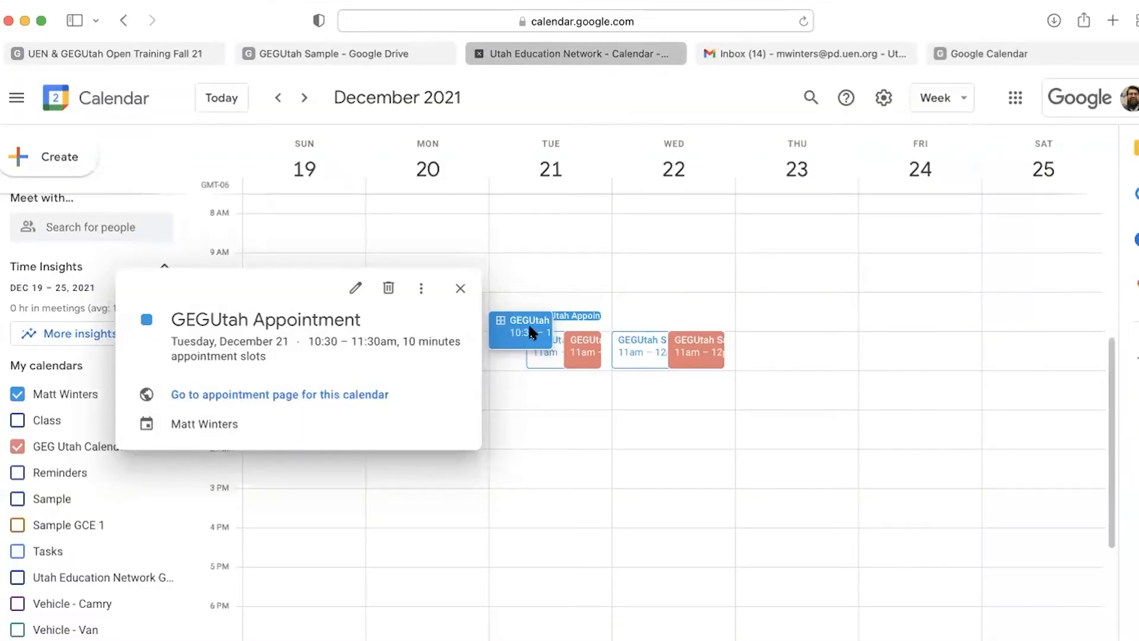
{"action": "left_click", "coordinate": [546, 289]}
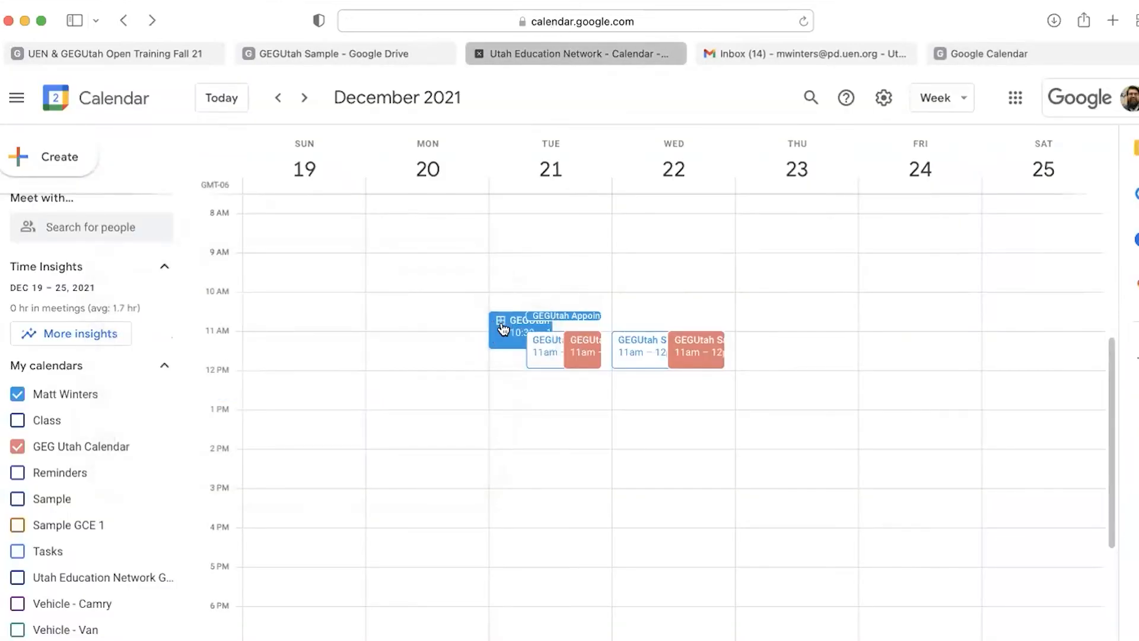
{"action": "left_click", "coordinate": [556, 315]}
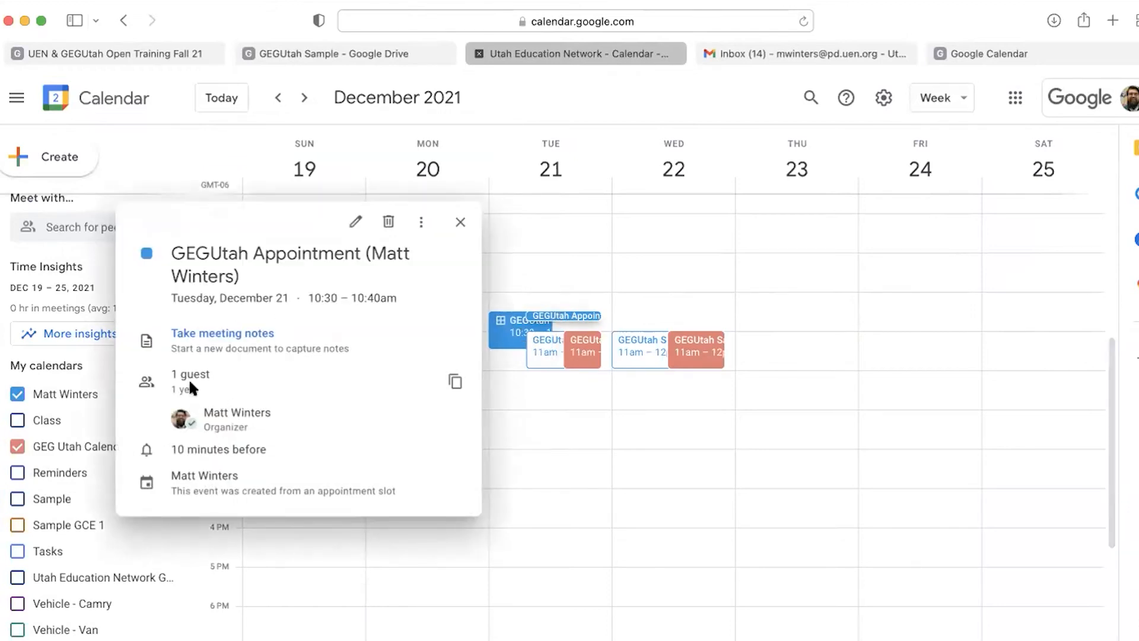
{"action": "mouse_move", "coordinate": [241, 420]}
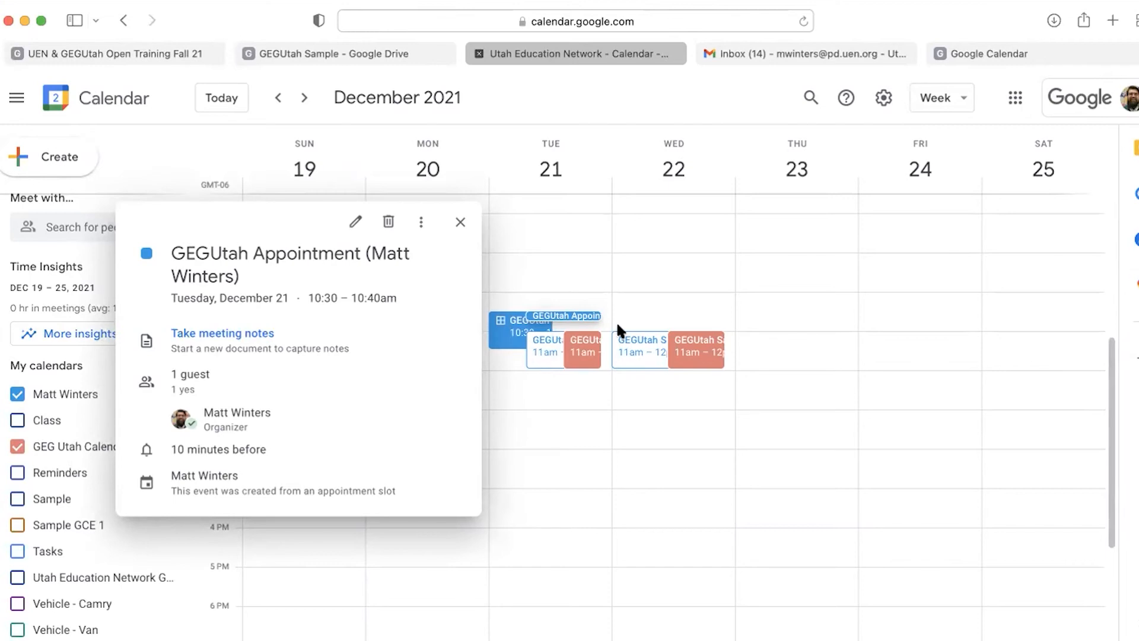
{"action": "left_click", "coordinate": [460, 222]}
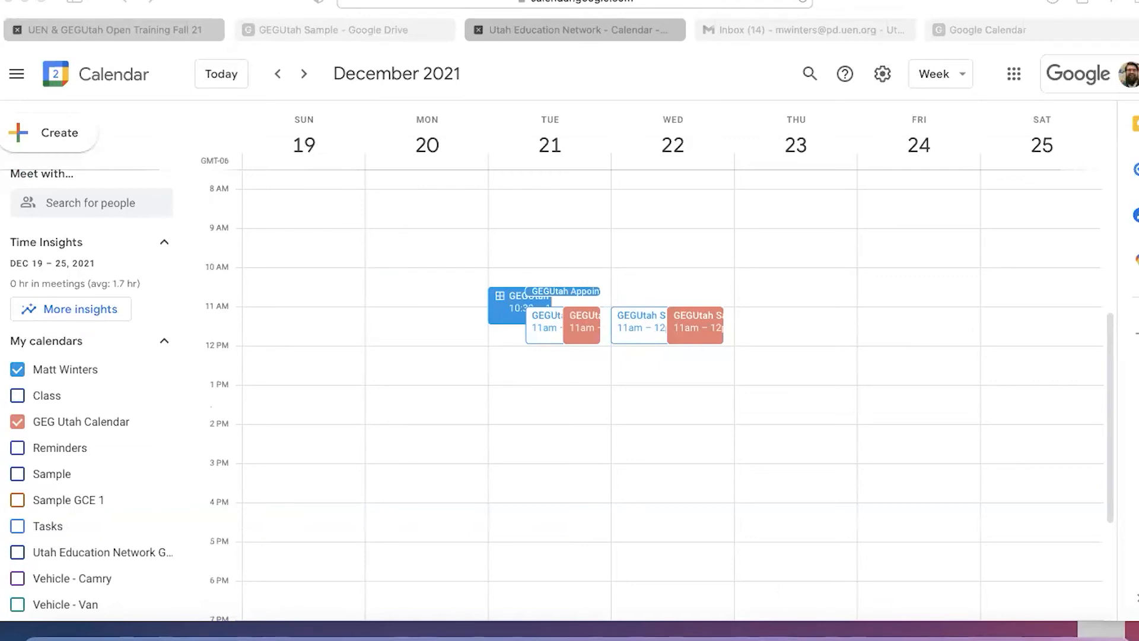
Step: Switch to Google Chrome and pin the New Tab page's tab
{"action": "left_click", "coordinate": [817, 638]}
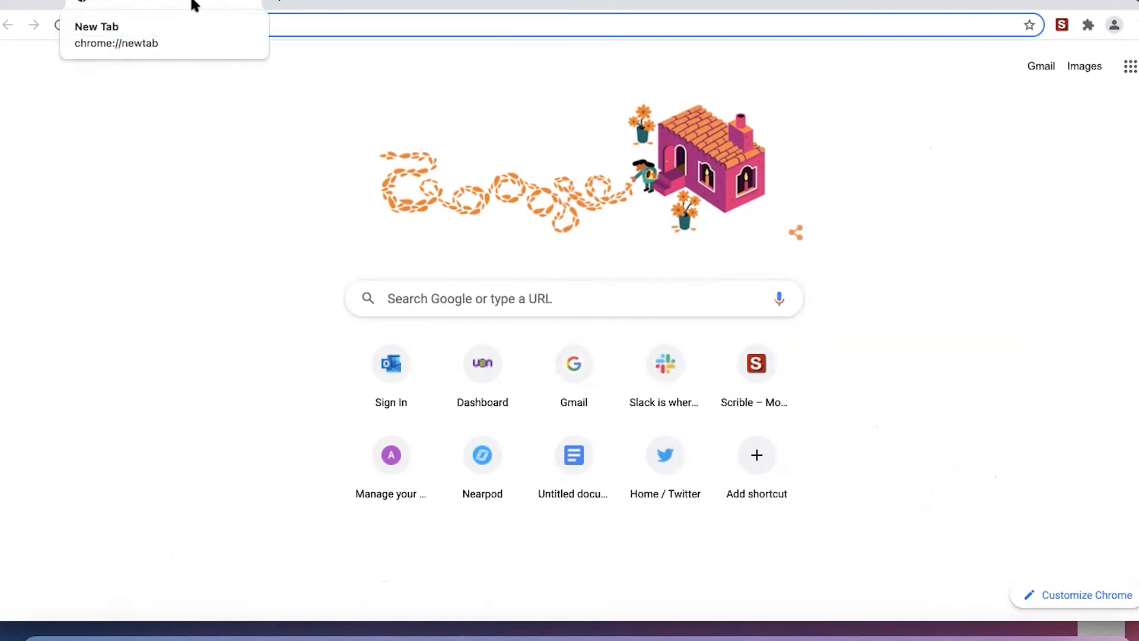
{"action": "right_click", "coordinate": [145, 3]}
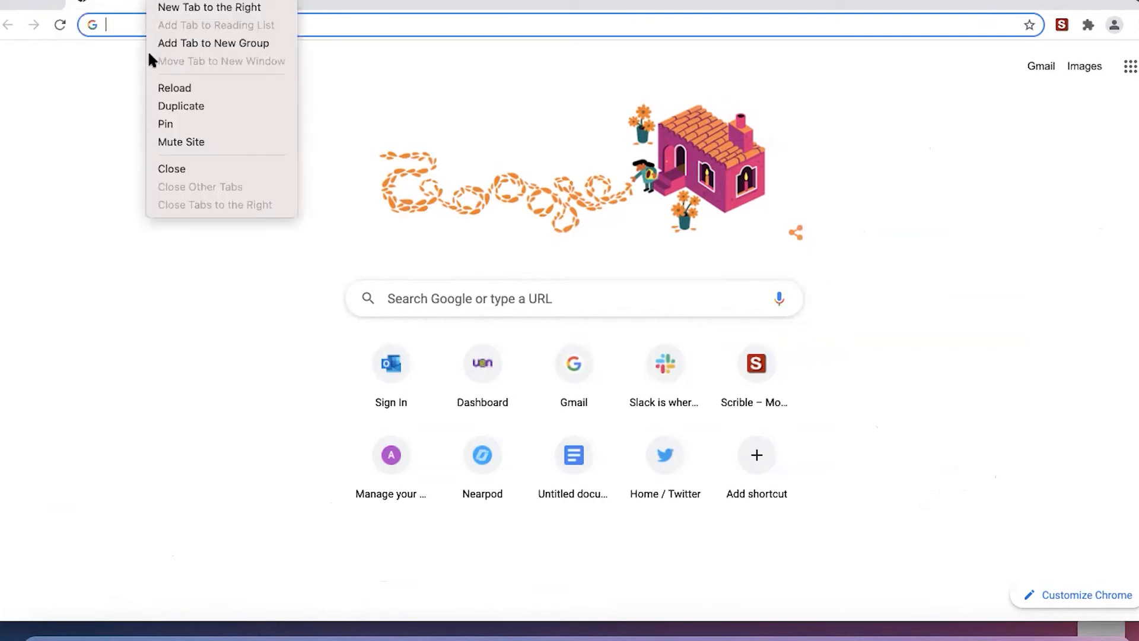
{"action": "left_click", "coordinate": [177, 125]}
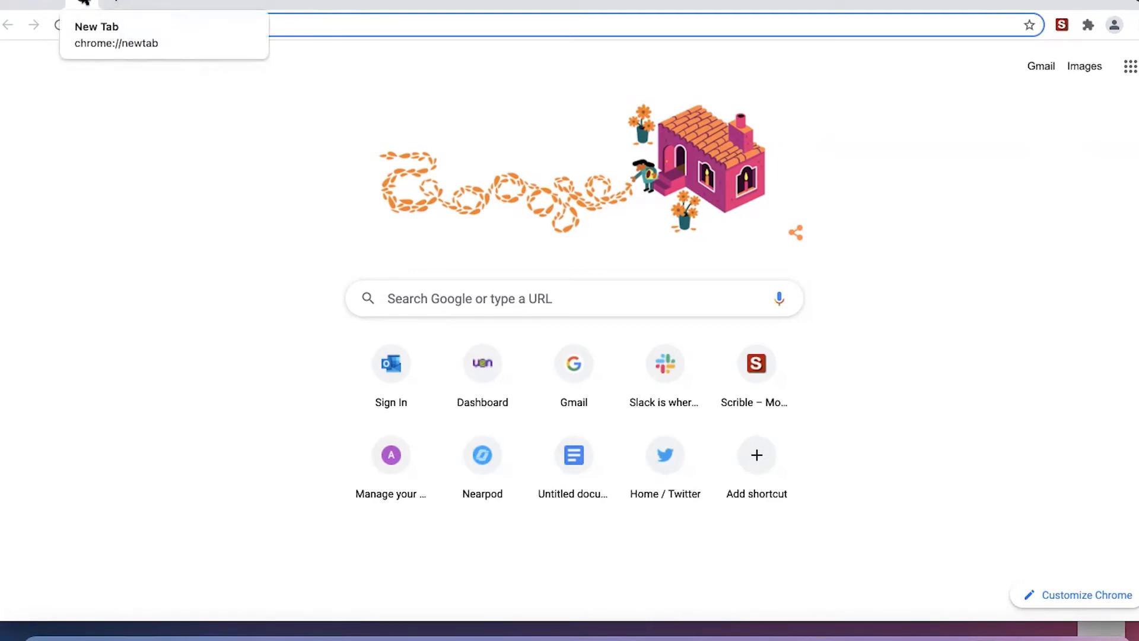
{"action": "mouse_move", "coordinate": [84, 2]}
{"action": "left_mouse_down"}
{"action": "mouse_move", "coordinate": [165, 3]}
{"action": "mouse_move", "coordinate": [82, 1]}
{"action": "left_mouse_up"}
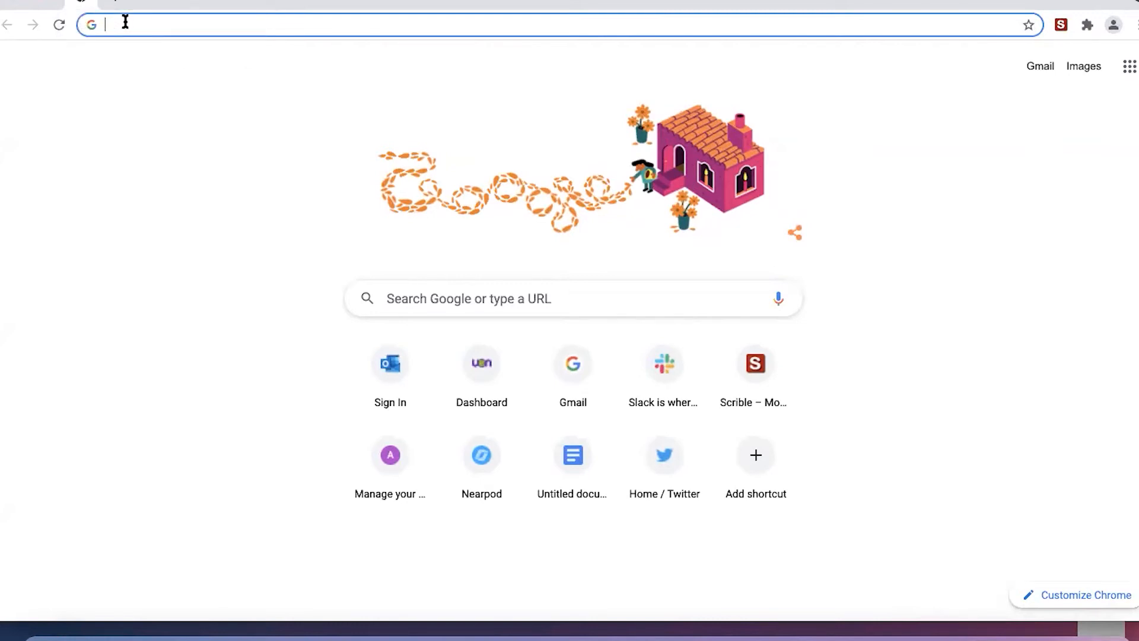
Step: Go to uen.org and bookmark the page as Utah Education Network in the Bookmarks Bar folder
{"action": "type", "text": "uen"}
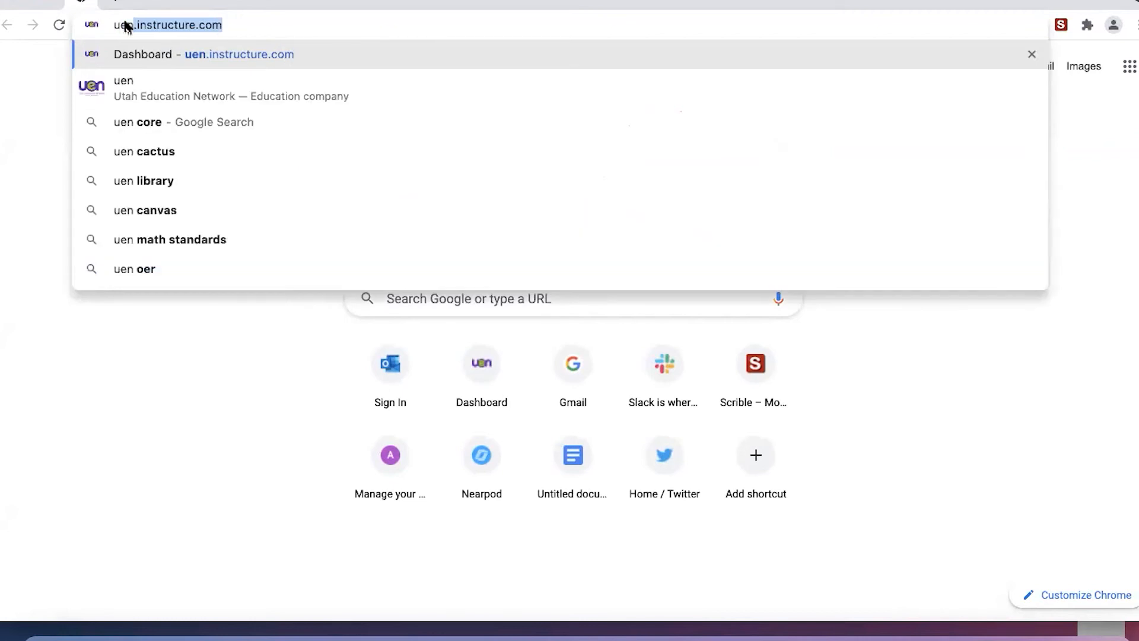
{"action": "type", "text": ".org"}
{"action": "key", "text": "Return"}
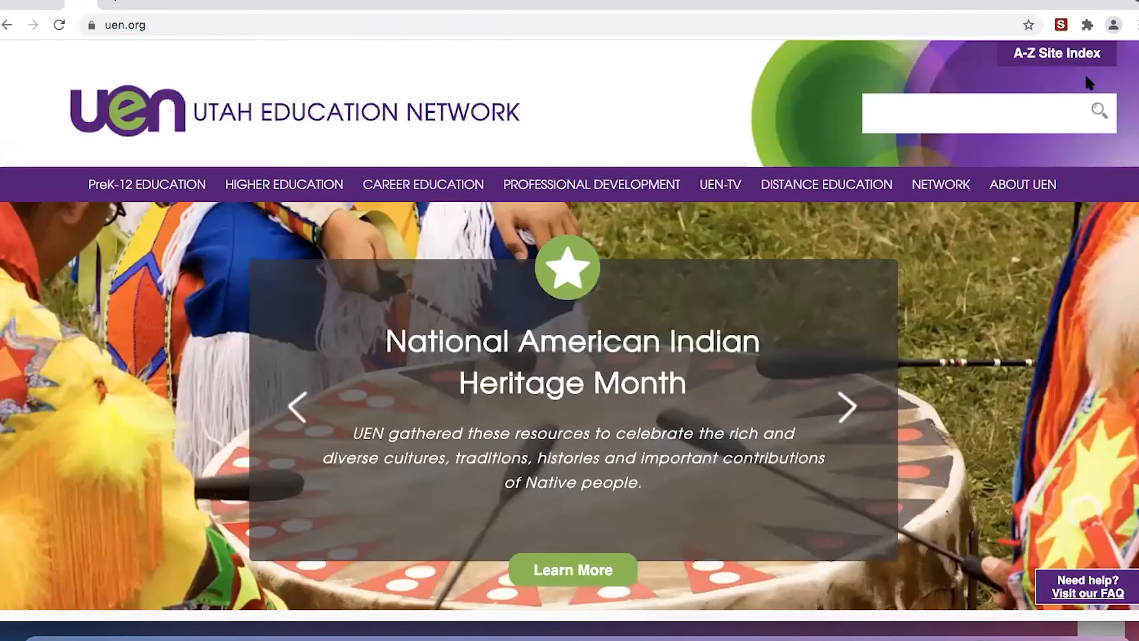
{"action": "left_click", "coordinate": [1024, 22]}
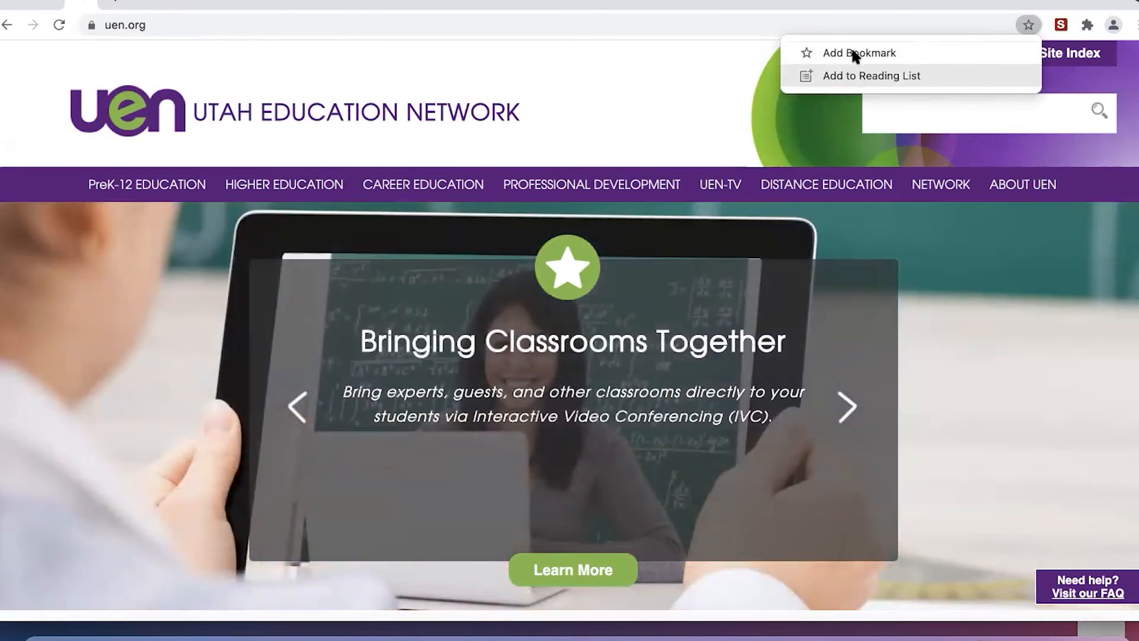
{"action": "left_click", "coordinate": [852, 51]}
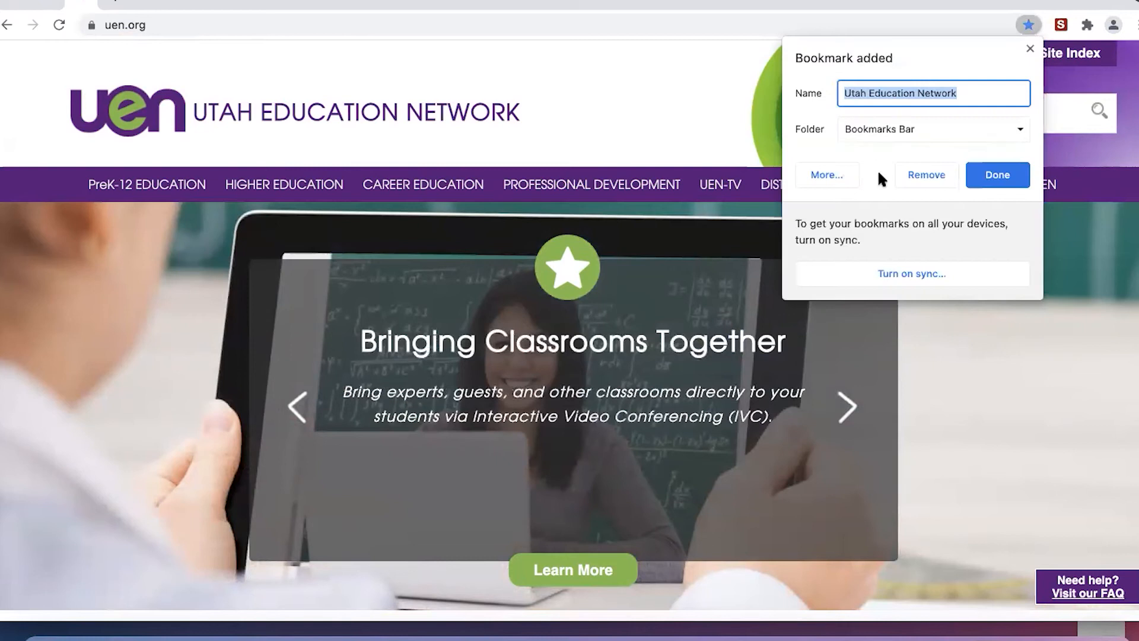
{"action": "left_click", "coordinate": [979, 178]}
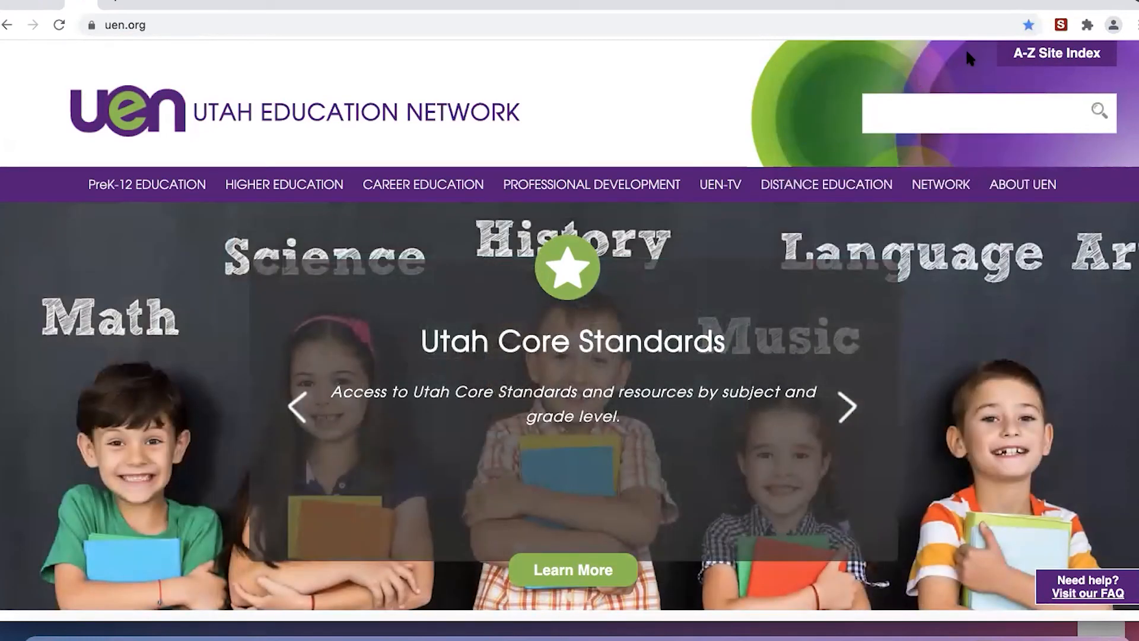
Step: Show the bookmarks bar in Chrome
{"action": "left_click", "coordinate": [1134, 26]}
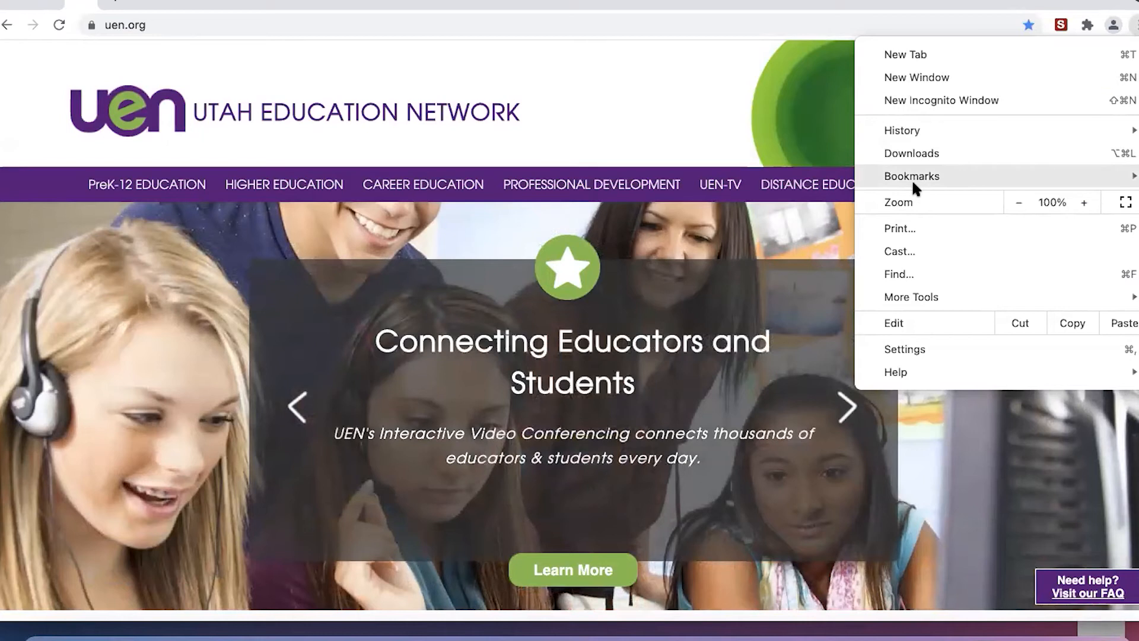
{"action": "mouse_move", "coordinate": [906, 177]}
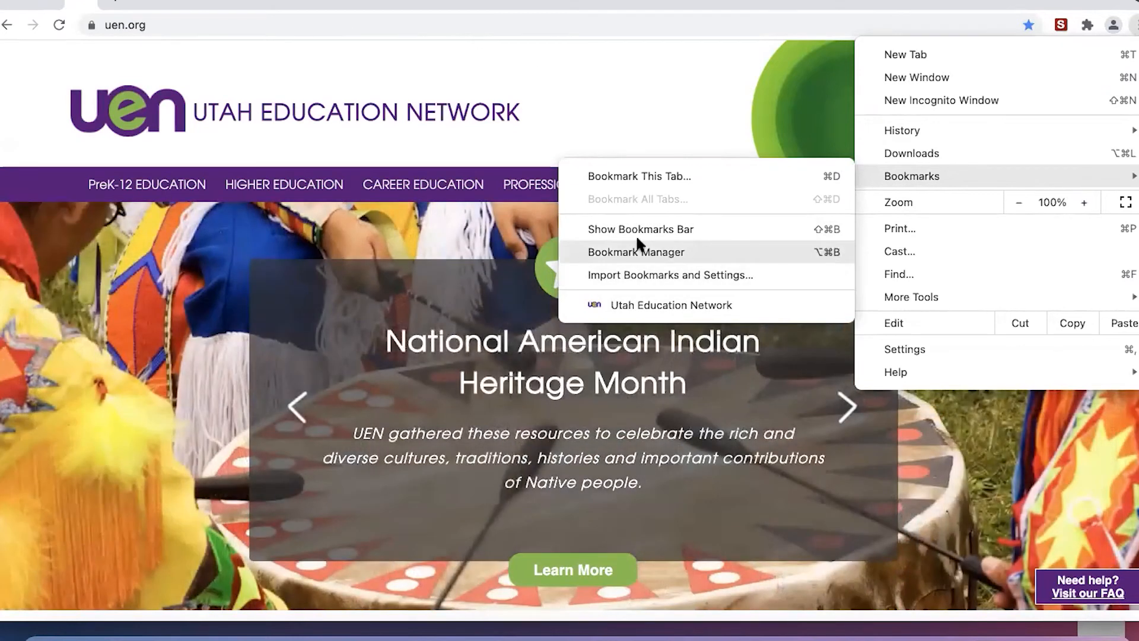
{"action": "left_click", "coordinate": [637, 229]}
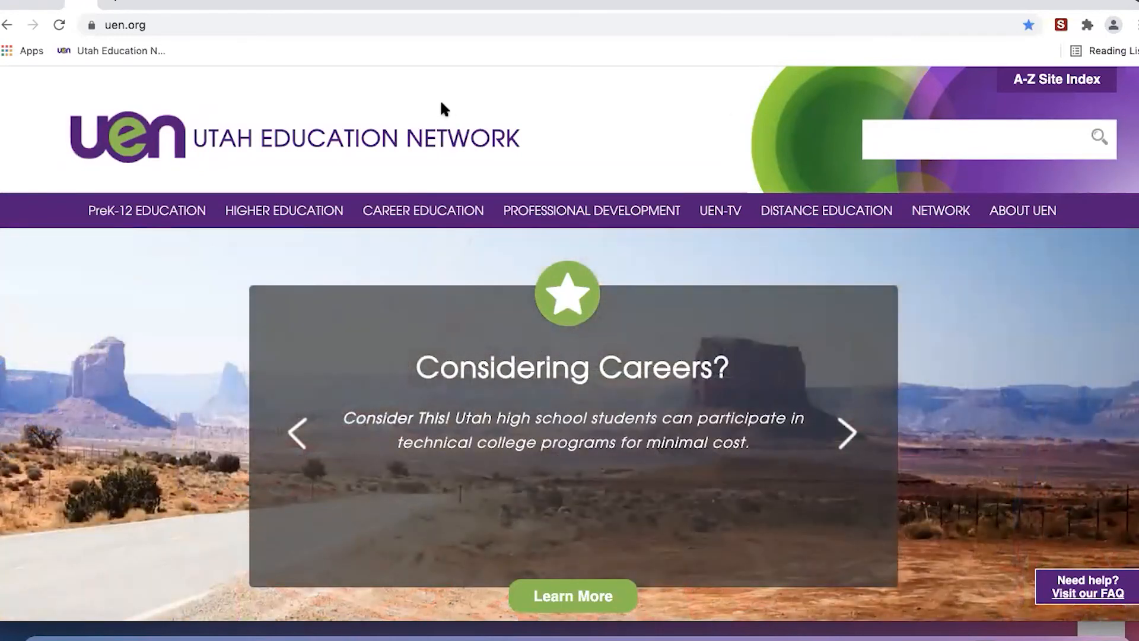
Step: Replace the current web address with "uen" and run it as a Google search
{"action": "double_click", "coordinate": [234, 22]}
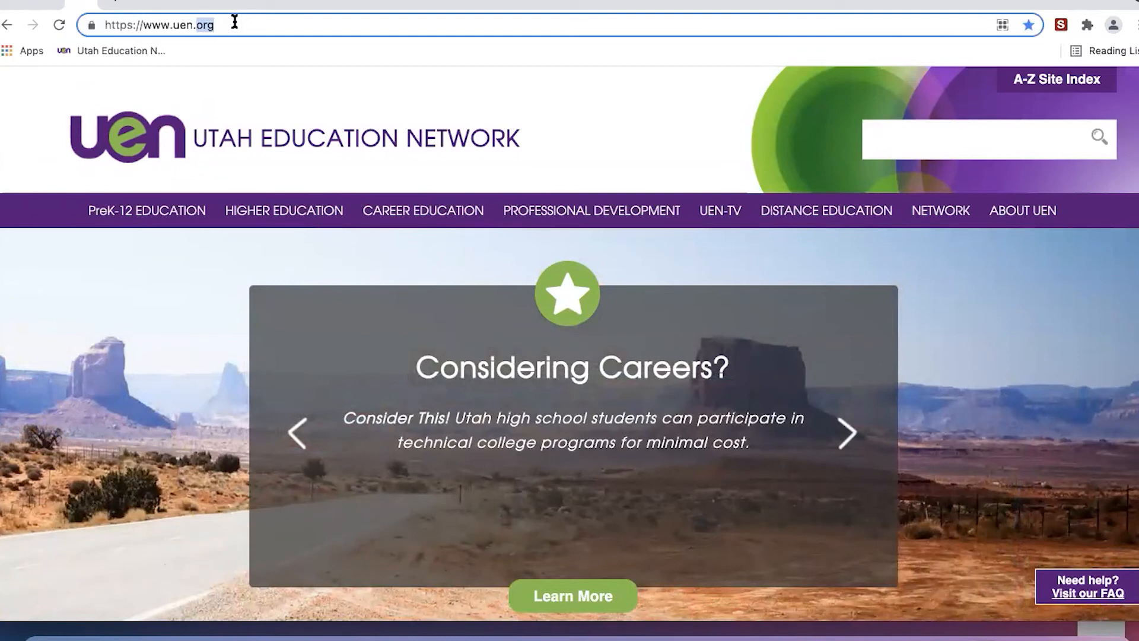
{"action": "left_click", "coordinate": [234, 22]}
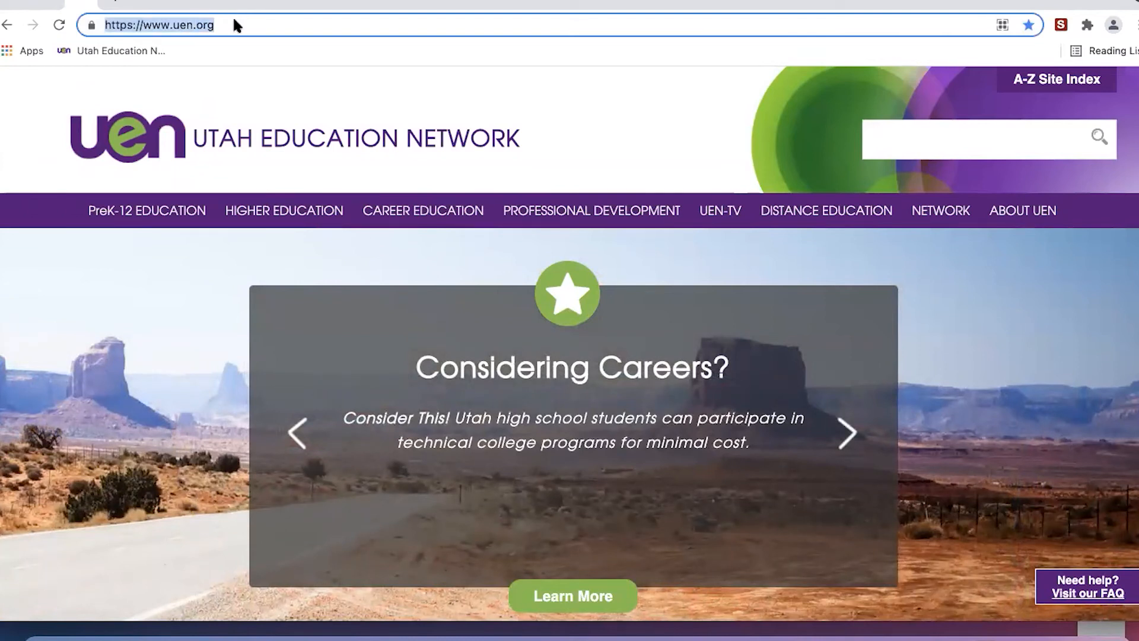
{"action": "type", "text": "uen"}
{"action": "key", "text": "Delete"}
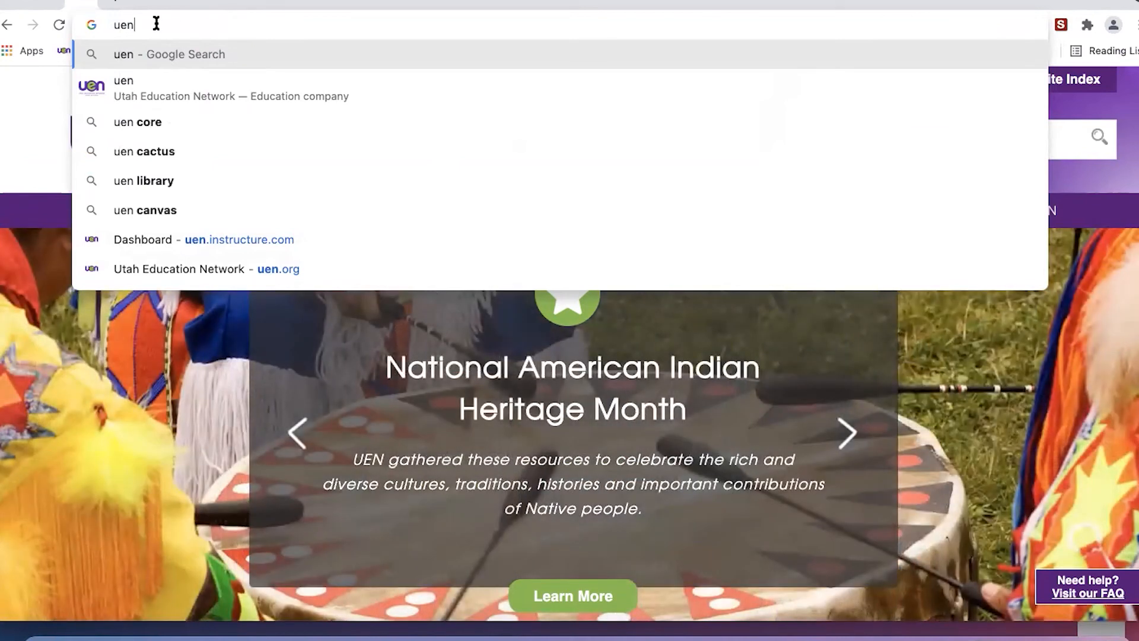
{"action": "key", "text": "Return"}
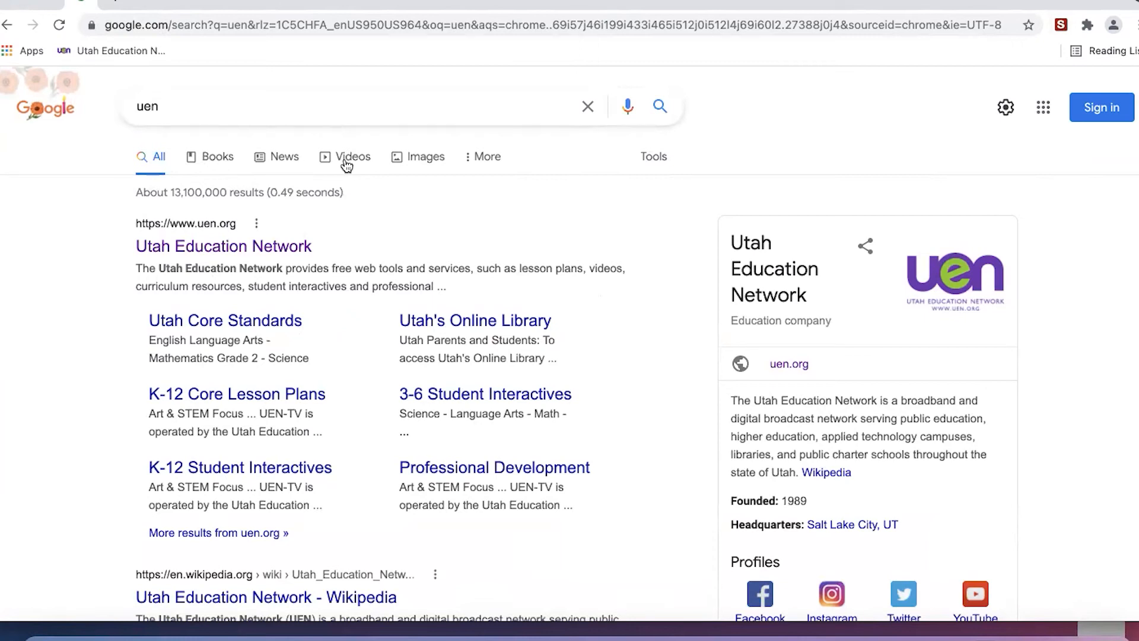
Step: View the additional search categories for the "uen" results and display the time and result filters
{"action": "left_click", "coordinate": [470, 160]}
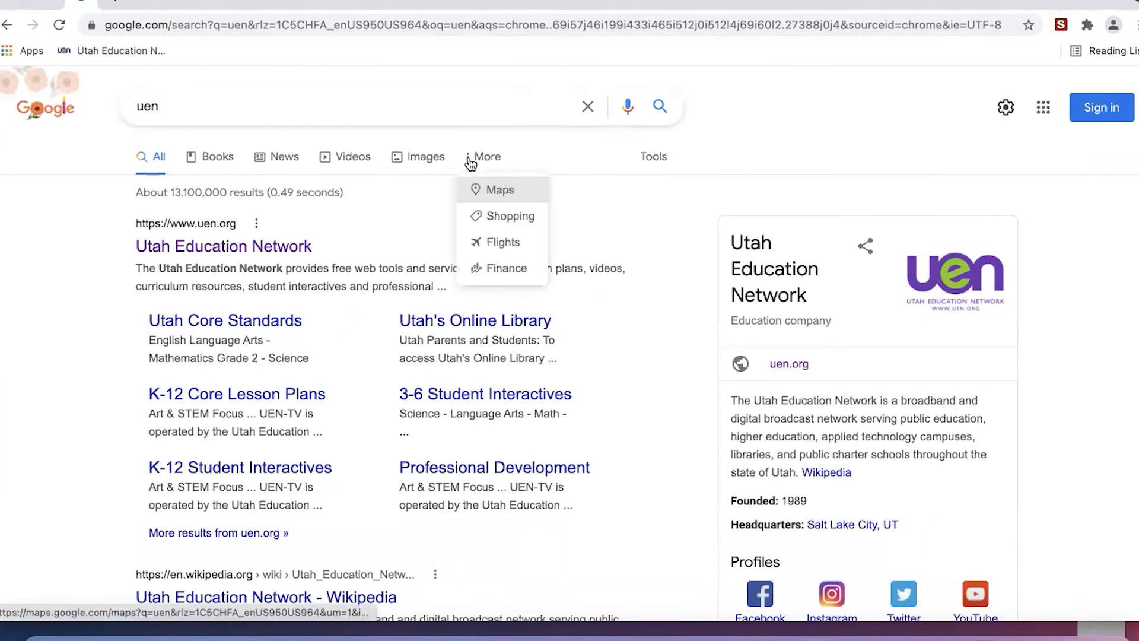
{"action": "left_click", "coordinate": [563, 138]}
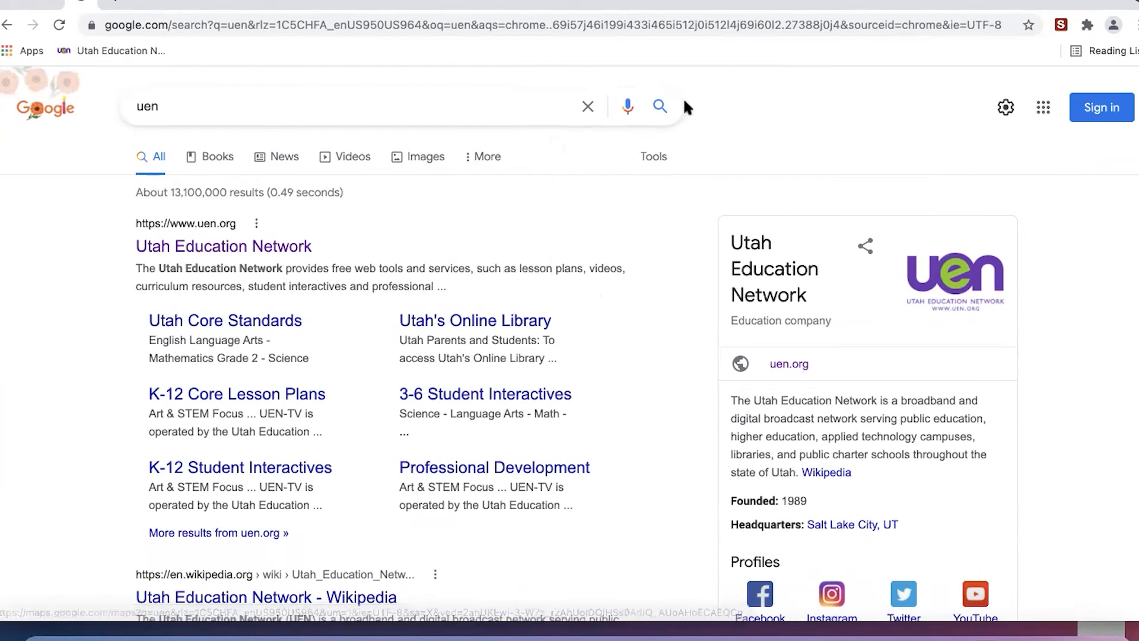
{"action": "left_click", "coordinate": [653, 159]}
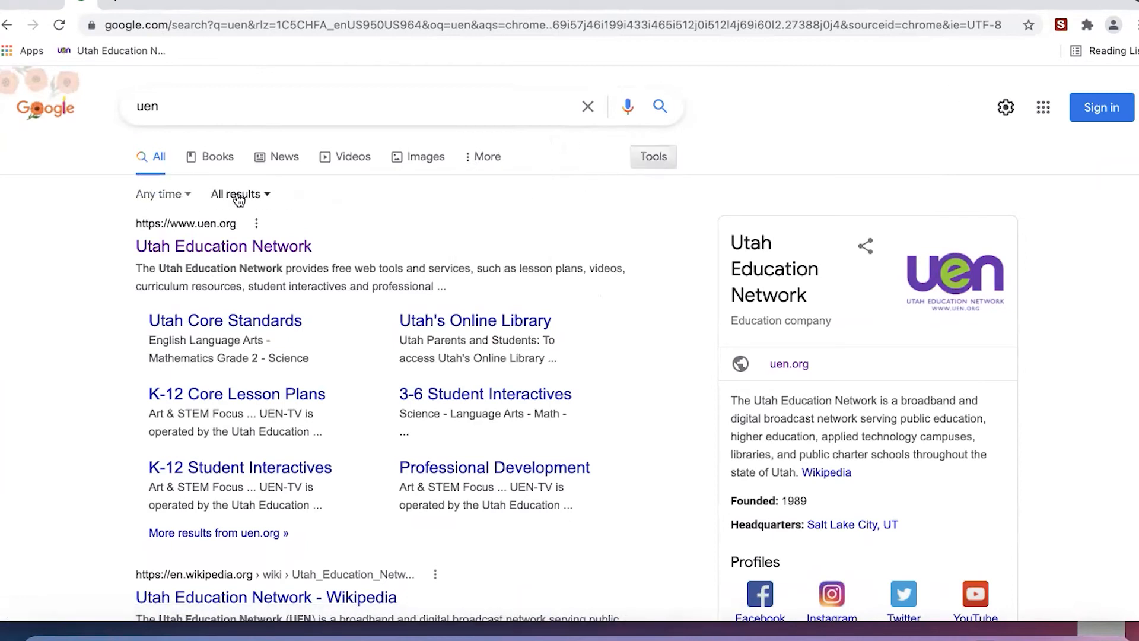
Step: Open the Advanced Search page for "uen" and examine its narrowing fields, including the list of usage rights options
{"action": "left_click", "coordinate": [1007, 108]}
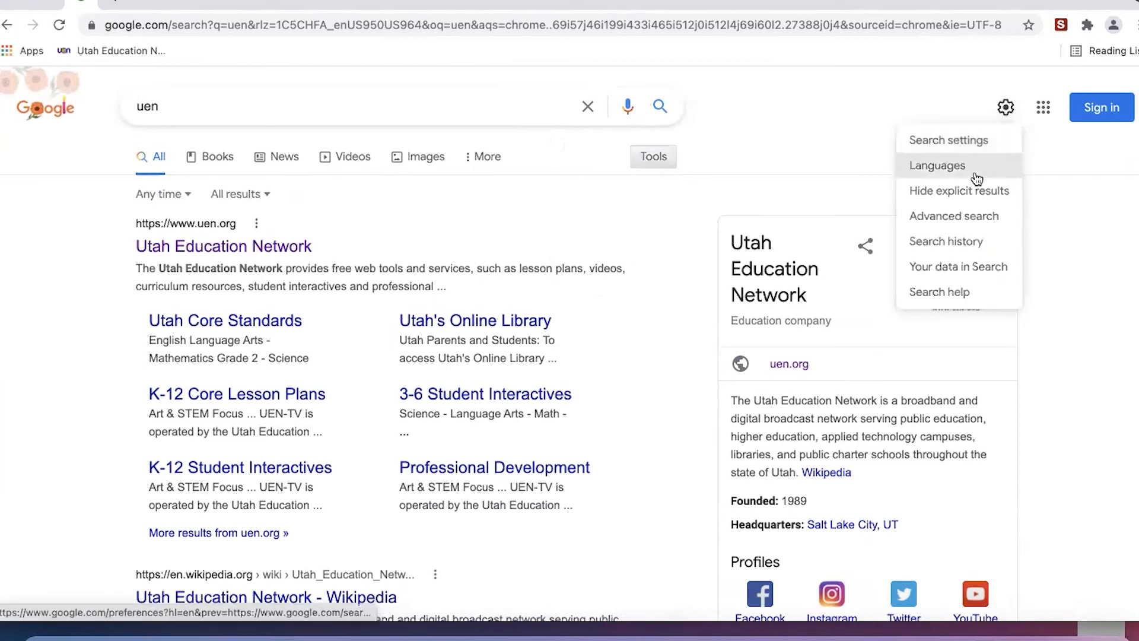
{"action": "left_click", "coordinate": [968, 219]}
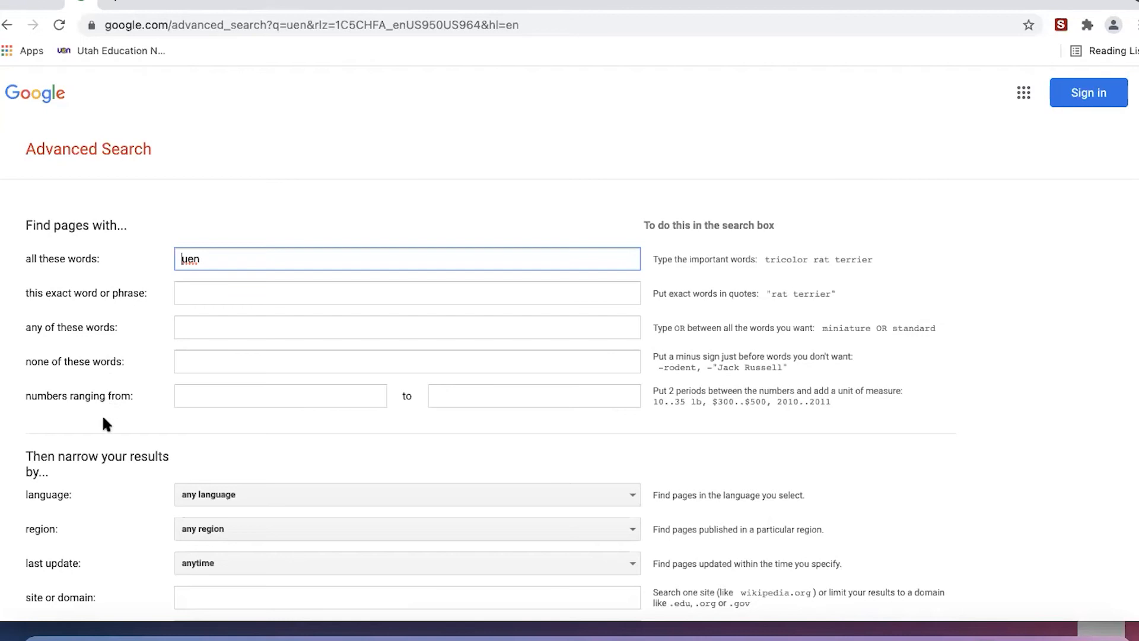
{"action": "scroll", "coordinate": [179, 422], "scroll_direction": "down", "scroll_amount": 5}
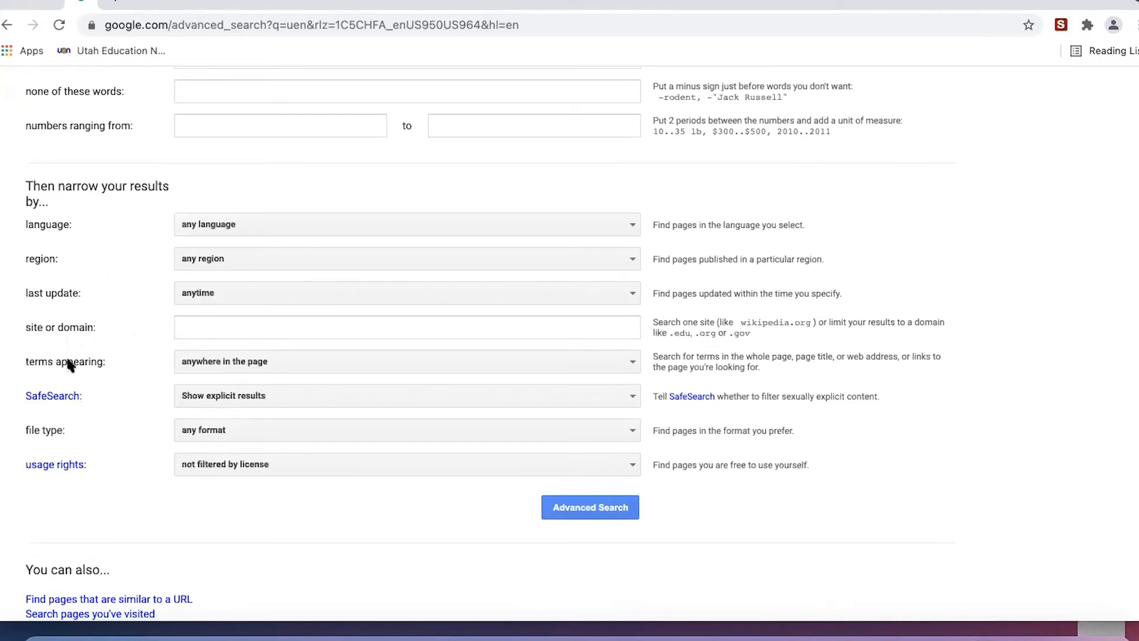
{"action": "scroll", "coordinate": [69, 363], "scroll_direction": "down", "scroll_amount": 3}
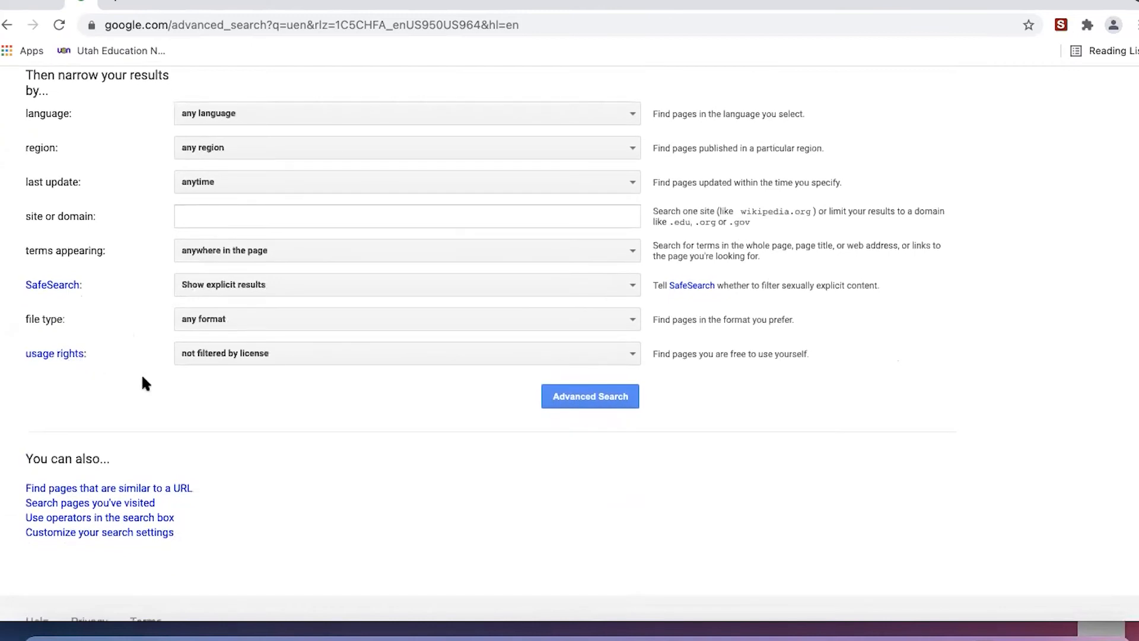
{"action": "left_click", "coordinate": [216, 354]}
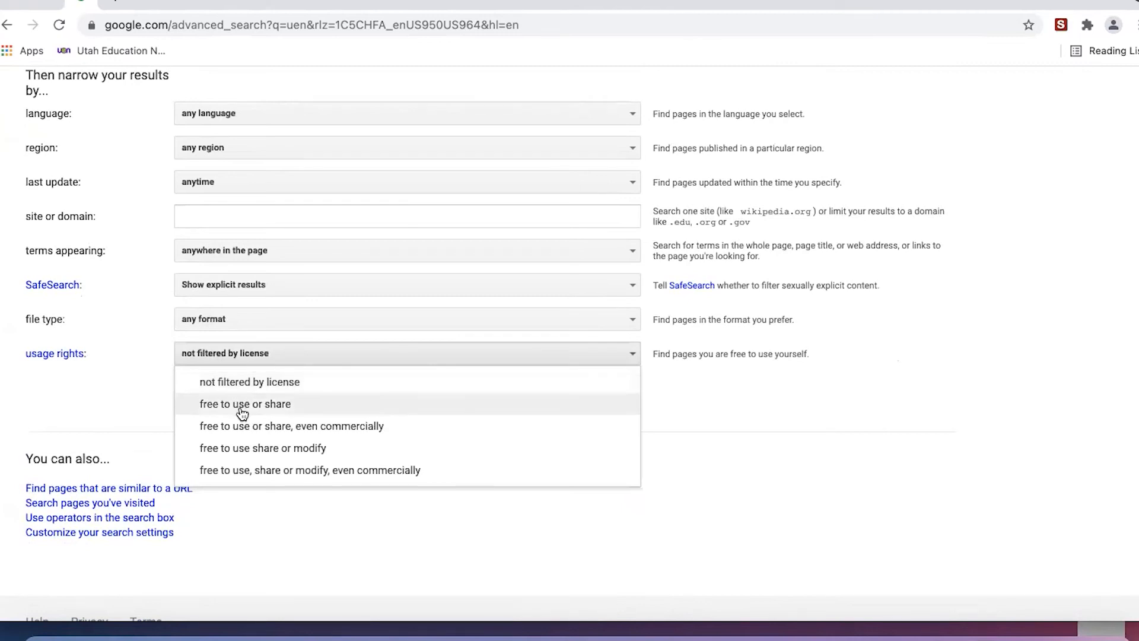
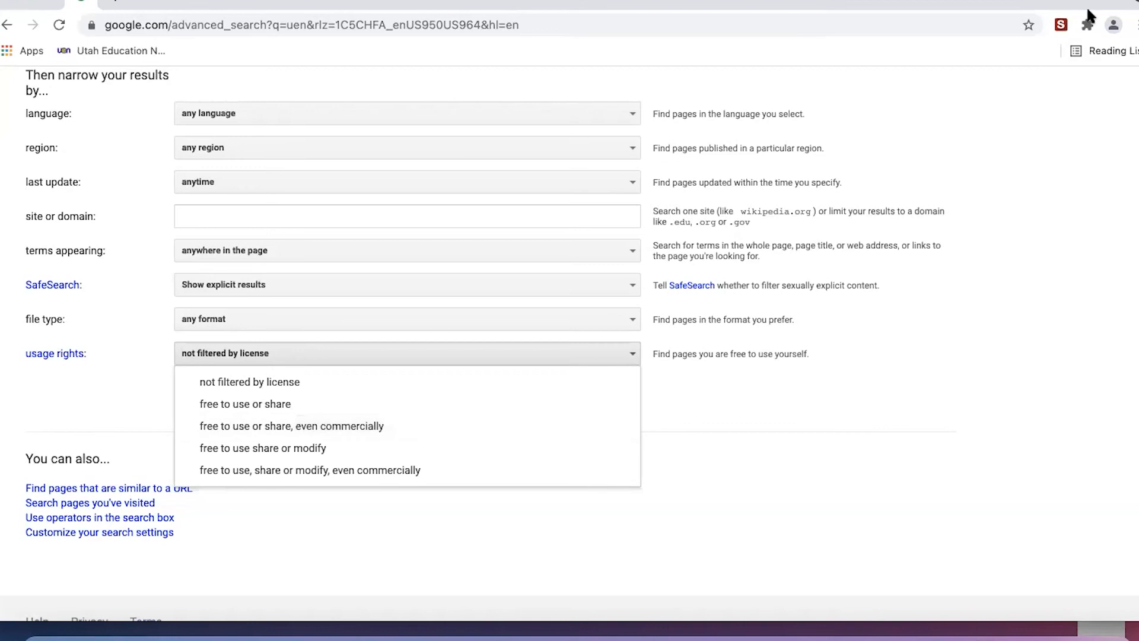
Step: Open Chrome's dialog for importing bookmarks and settings, dismiss it, and close the Settings page
{"action": "left_click", "coordinate": [1133, 25]}
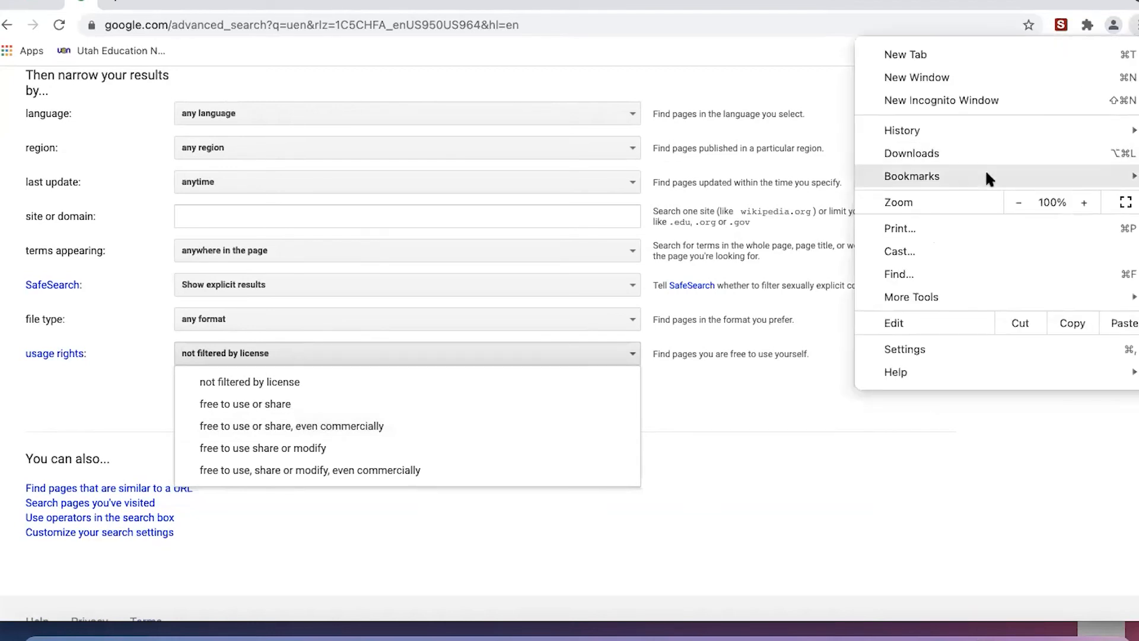
{"action": "mouse_move", "coordinate": [986, 174]}
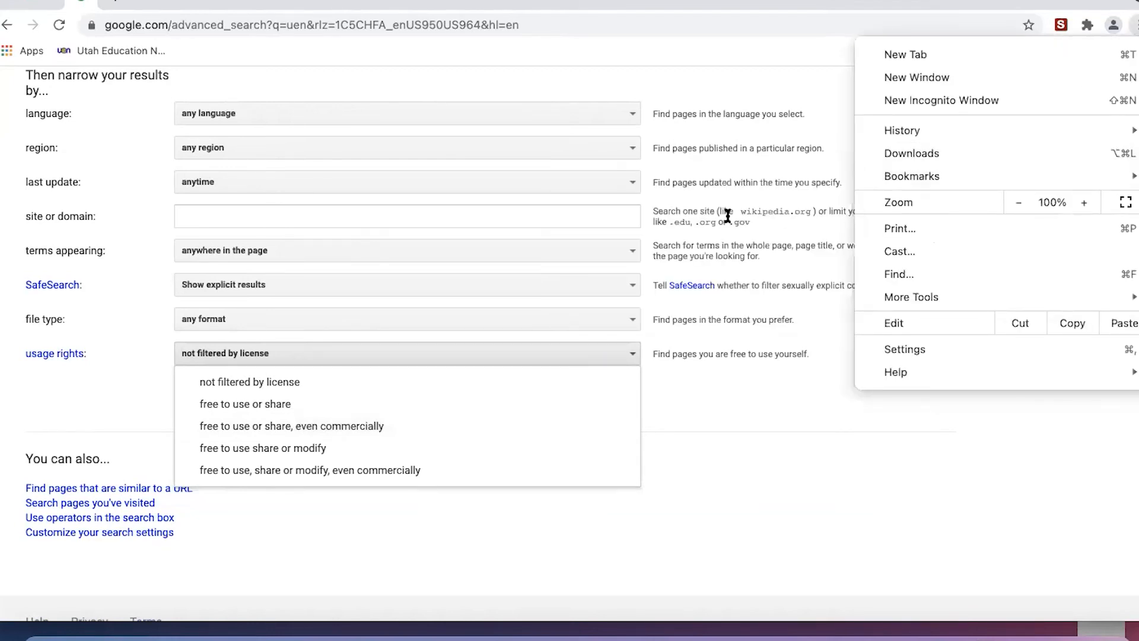
{"action": "mouse_move", "coordinate": [919, 176]}
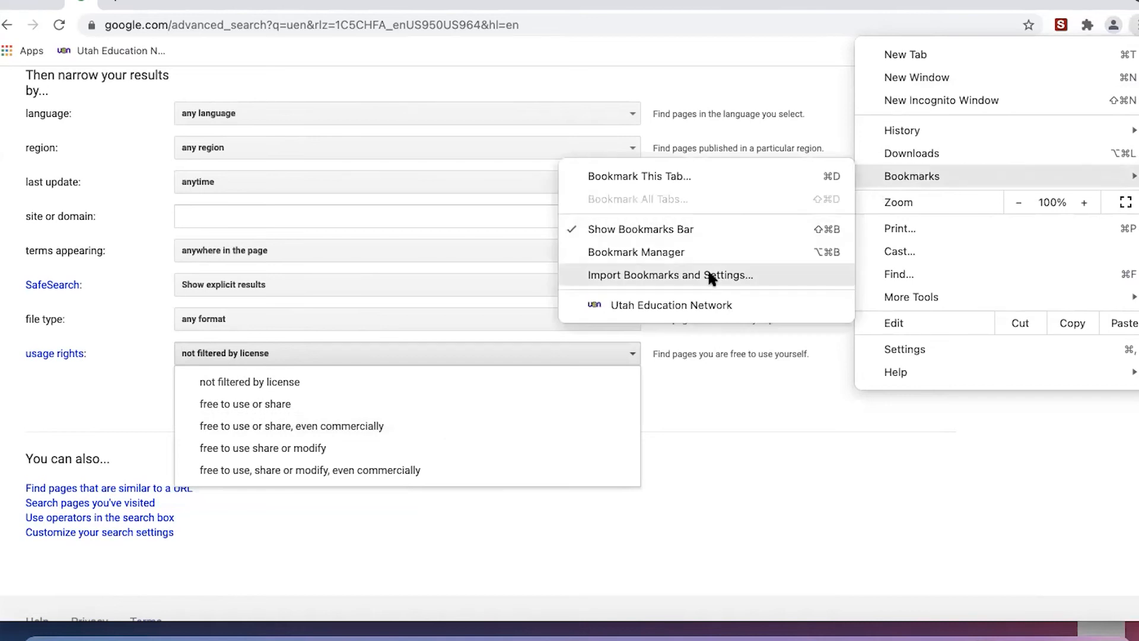
{"action": "left_click", "coordinate": [726, 274]}
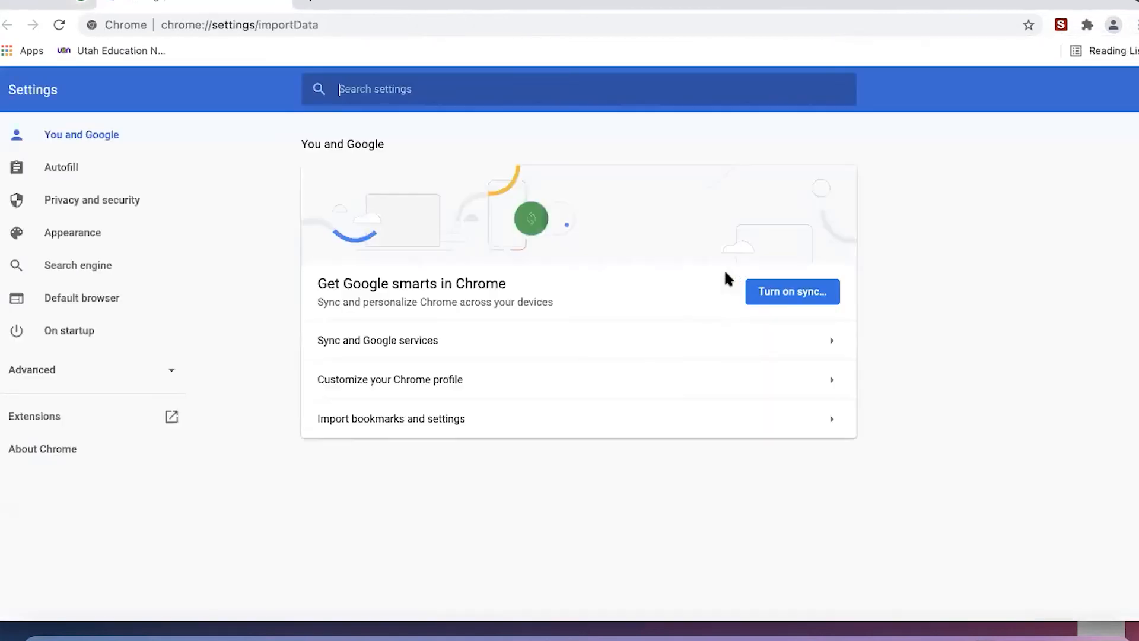
{"action": "left_click", "coordinate": [666, 455]}
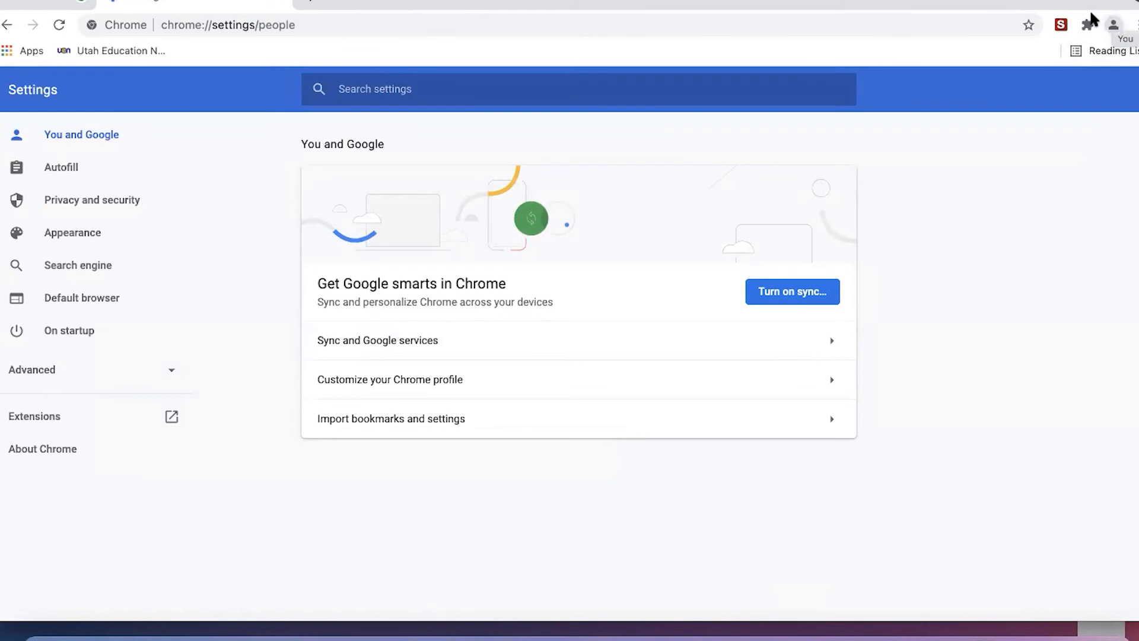
{"action": "left_click", "coordinate": [283, 3]}
Step: Search Google for "google extensions" and open the Chrome Web Store's Extensions page from the results
{"action": "left_click", "coordinate": [246, 27]}
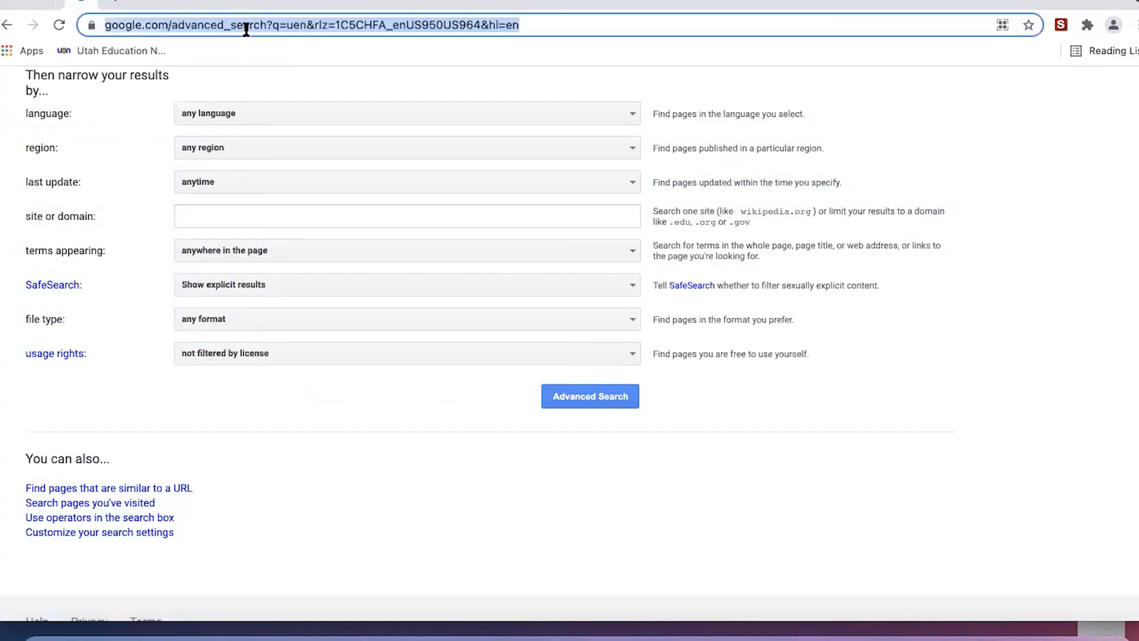
{"action": "type", "text": "google "}
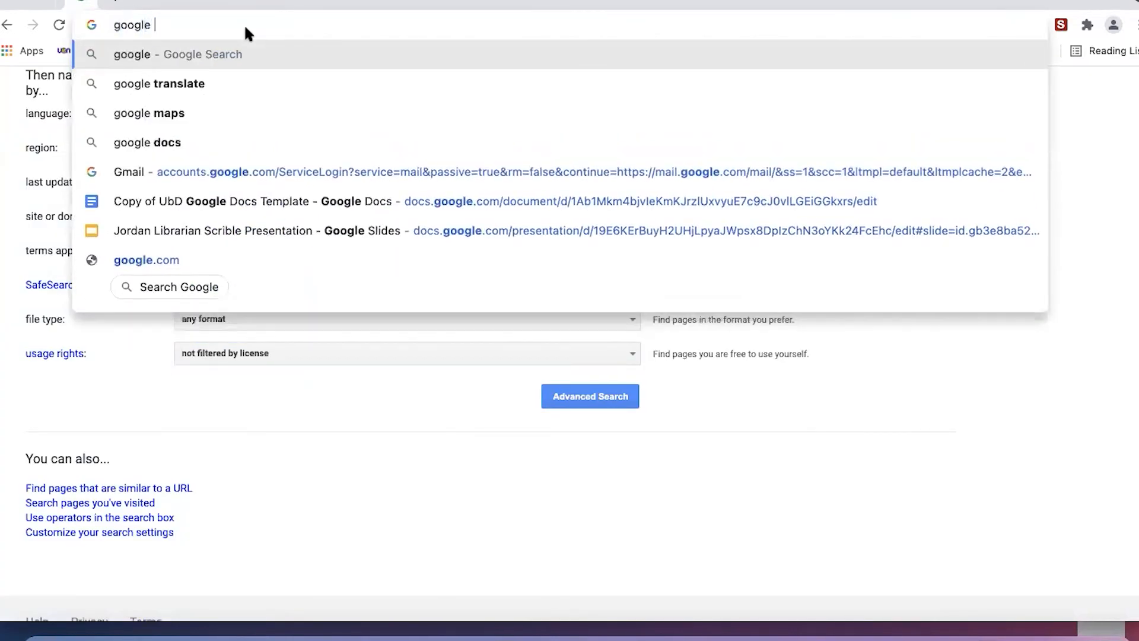
{"action": "type", "text": "extensions"}
{"action": "key", "text": "Return"}
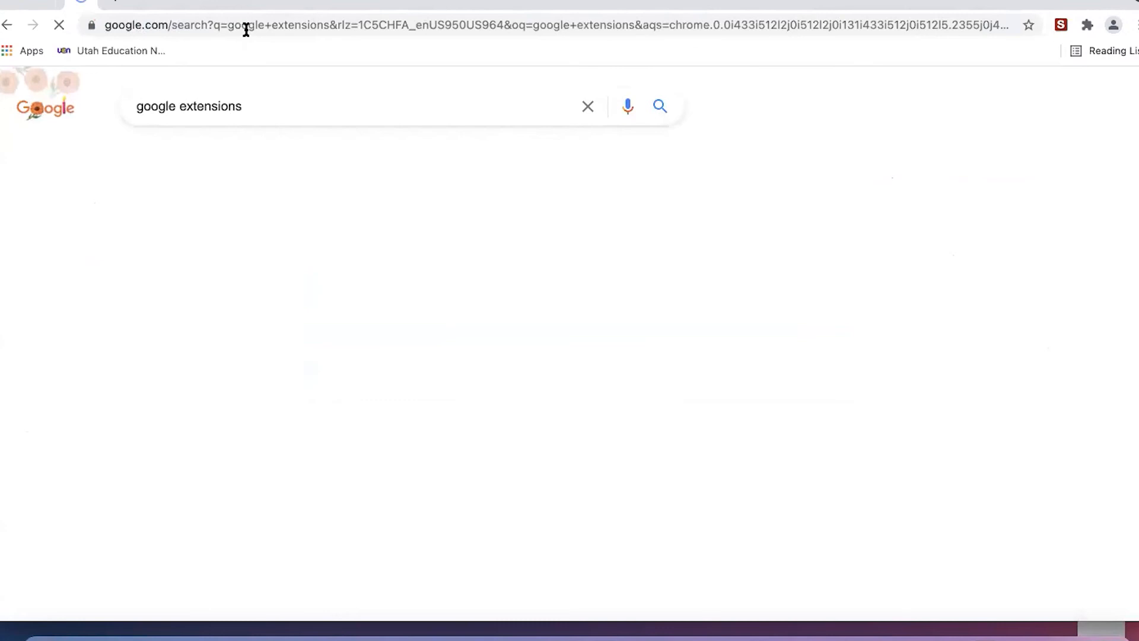
{"action": "left_click", "coordinate": [236, 248]}
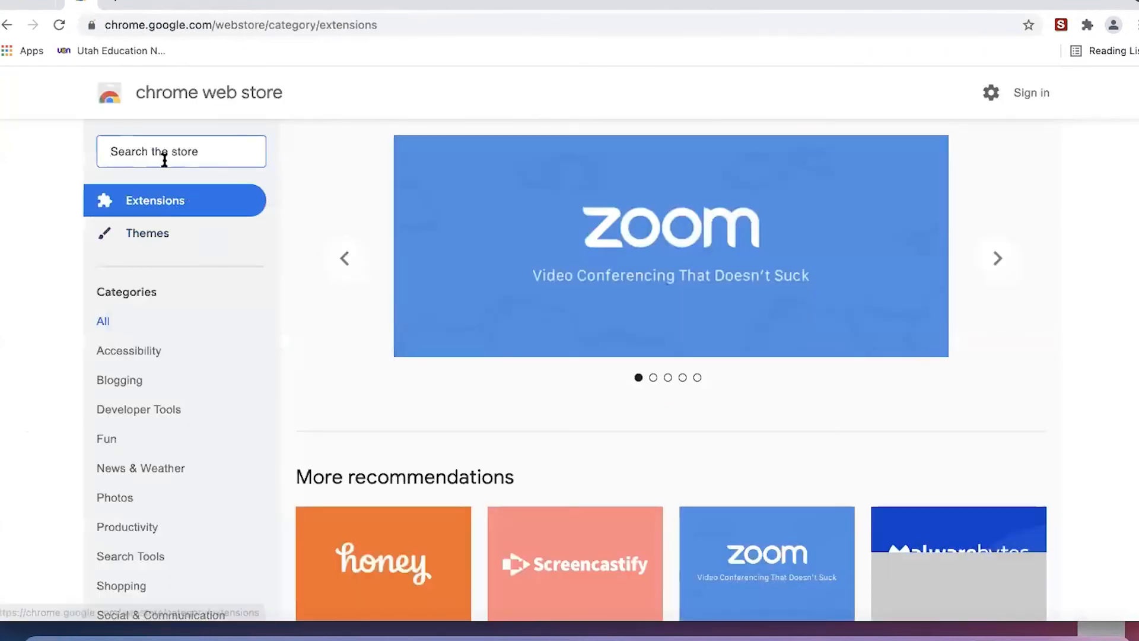
Step: Find the Scrible Toolbar extension by searching the store for "scrible", and remove it from Chrome
{"action": "left_click", "coordinate": [132, 152]}
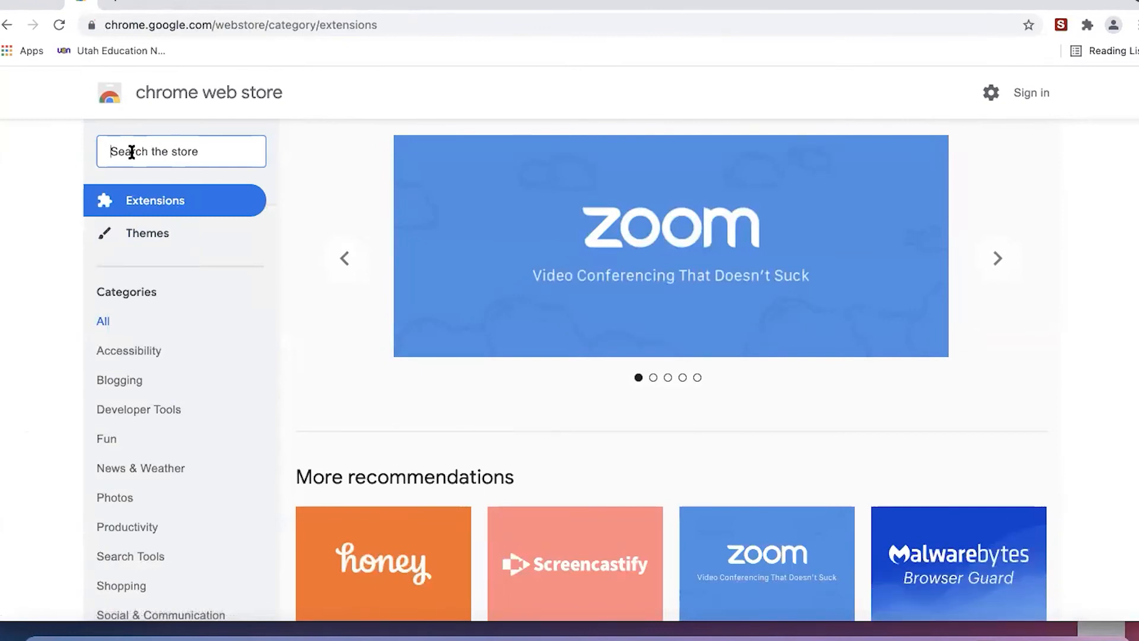
{"action": "type", "text": "scrible"}
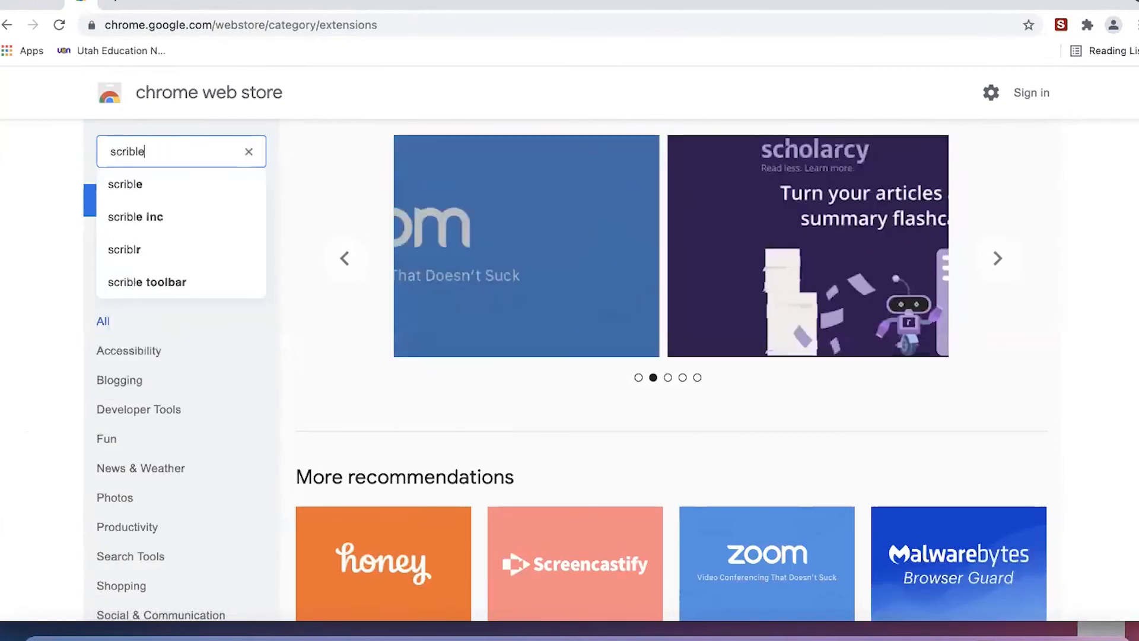
{"action": "key", "text": "Return"}
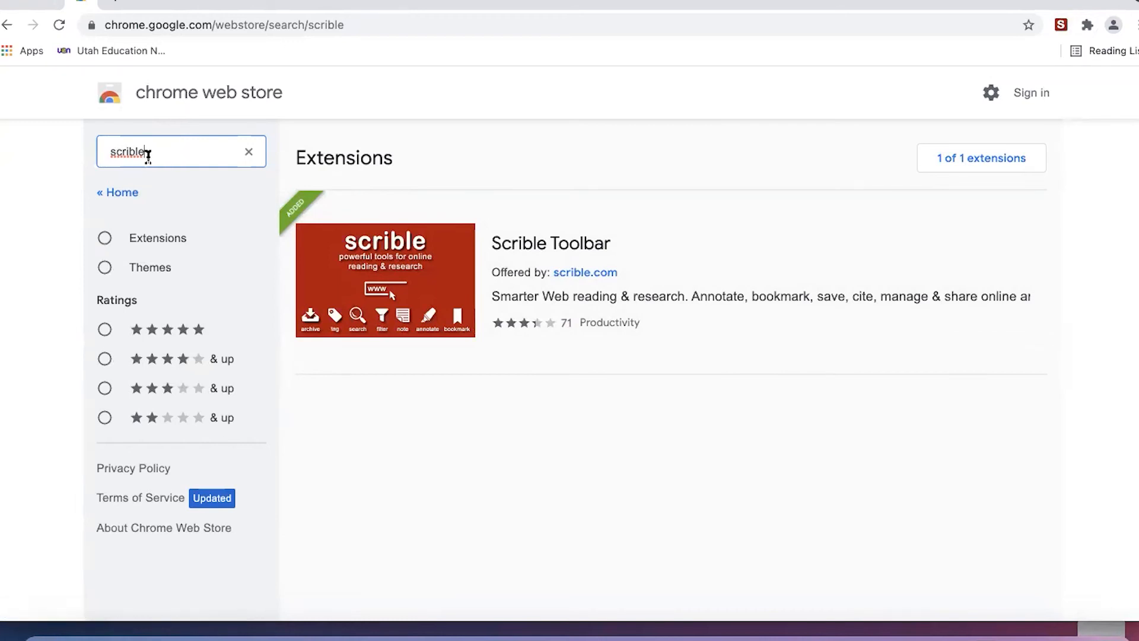
{"action": "left_click", "coordinate": [384, 255]}
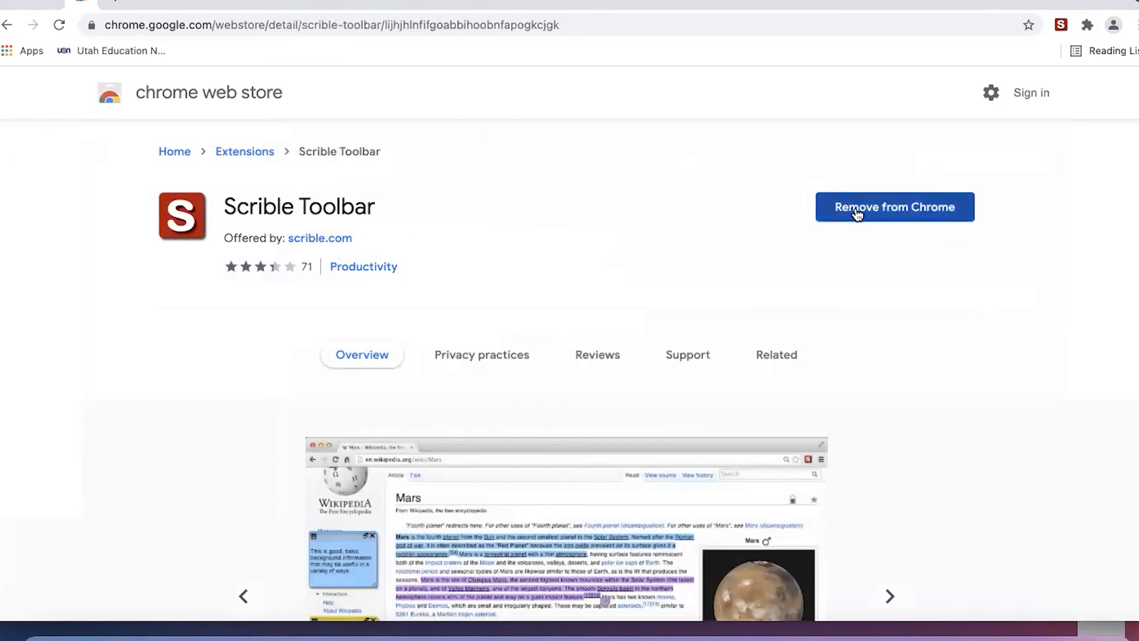
{"action": "left_click", "coordinate": [857, 212]}
{"action": "left_click", "coordinate": [1030, 142]}
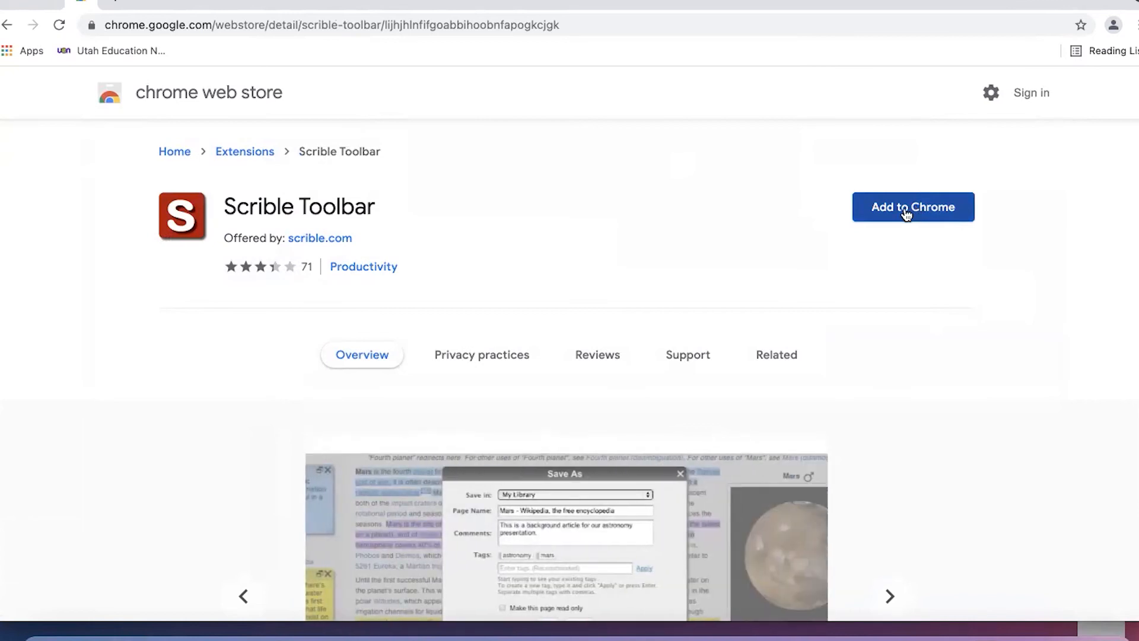
Step: Add the Scrible Toolbar extension to Chrome, dismiss the added notice, and pin the extension to the browser toolbar
{"action": "left_click", "coordinate": [906, 215]}
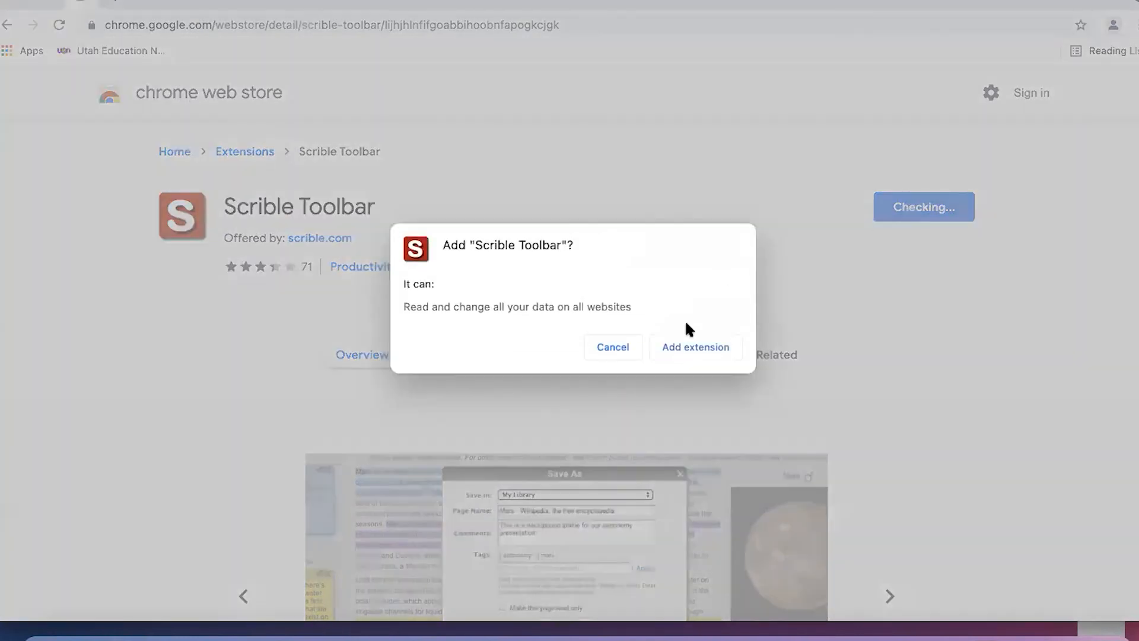
{"action": "left_click", "coordinate": [697, 339]}
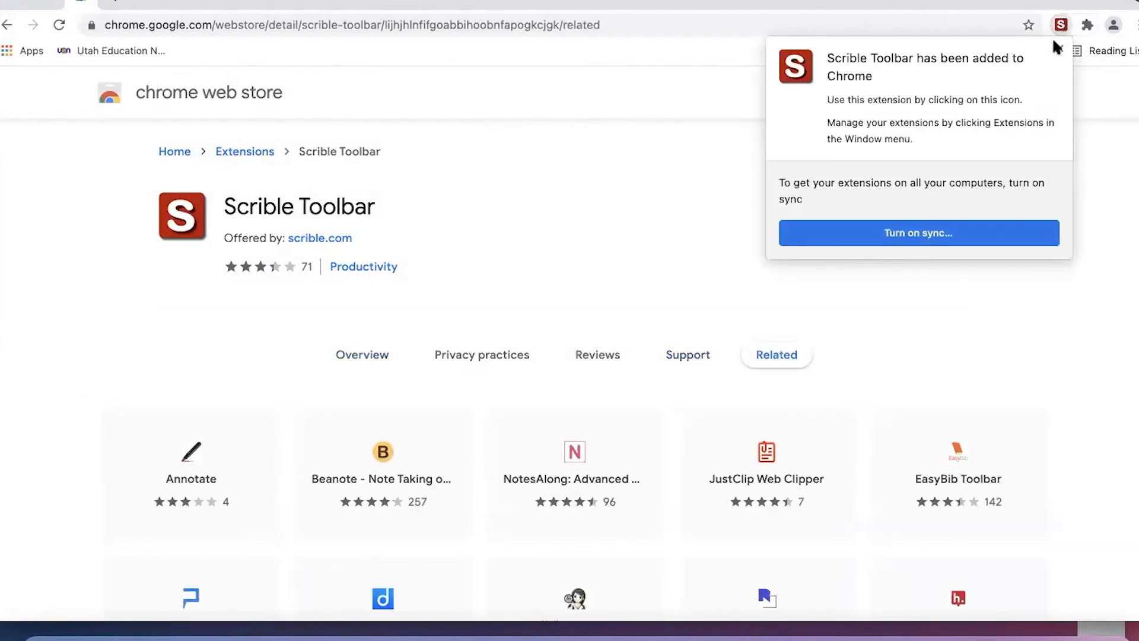
{"action": "left_click", "coordinate": [1059, 50]}
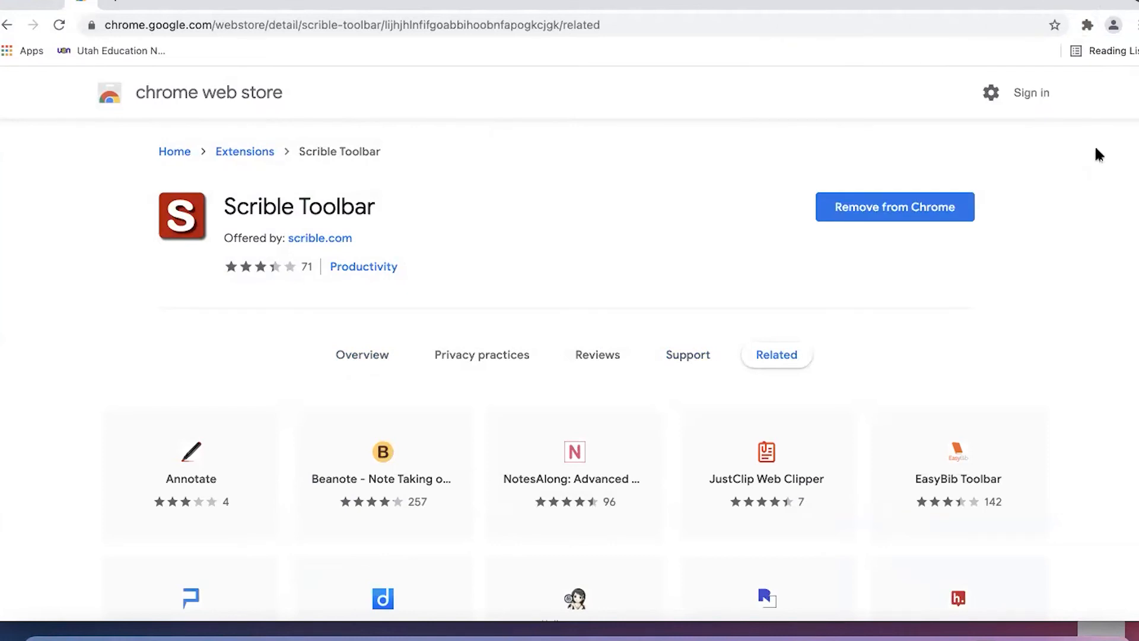
{"action": "left_click", "coordinate": [1086, 27]}
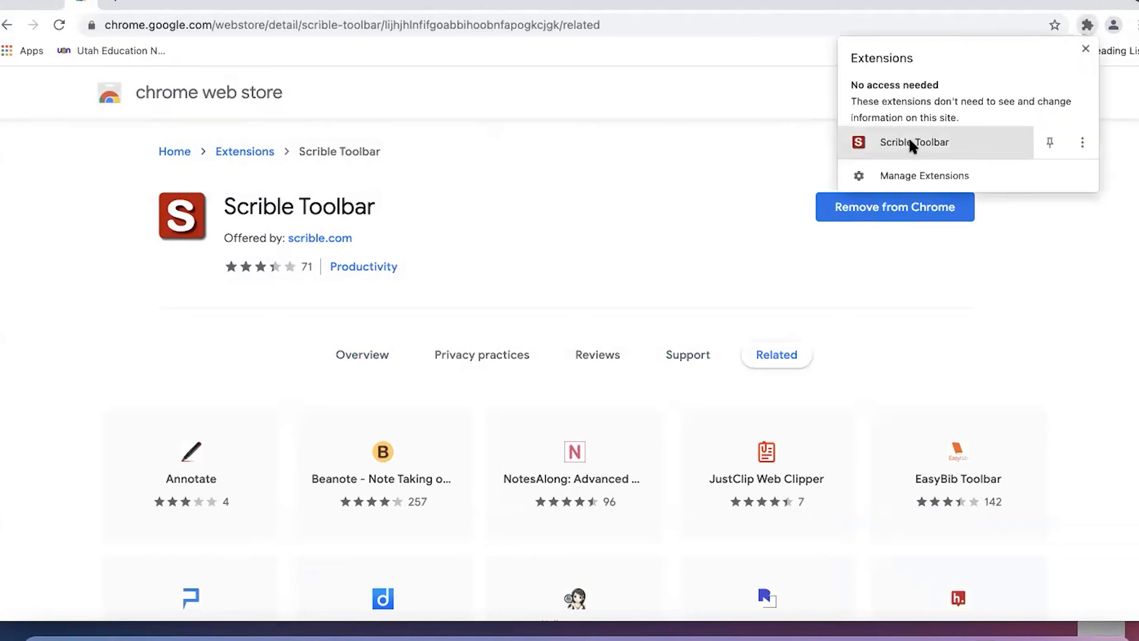
{"action": "left_click", "coordinate": [1050, 142]}
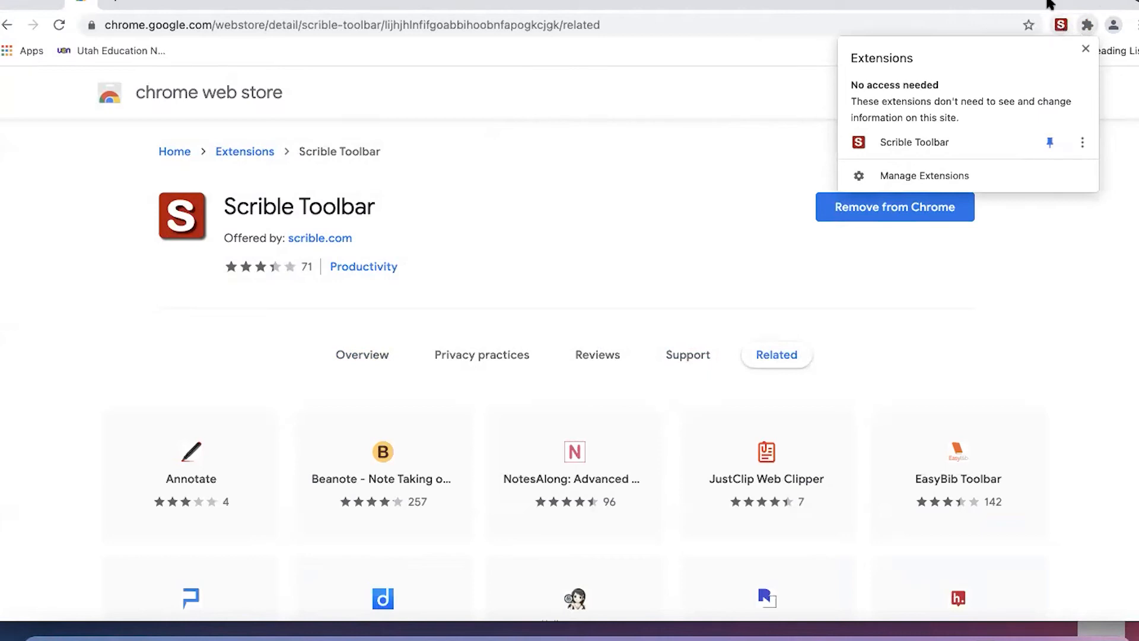
{"action": "left_click", "coordinate": [1057, 38]}
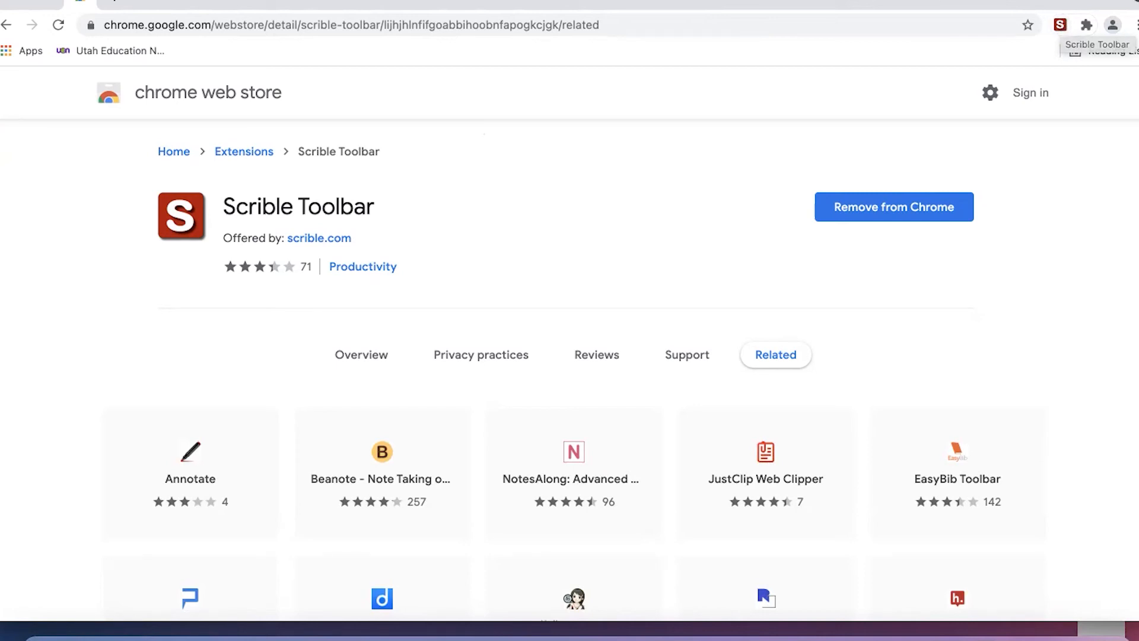
Step: Search Google for "timer" and open the built-in timer's duration for editing
{"action": "left_click", "coordinate": [364, 22]}
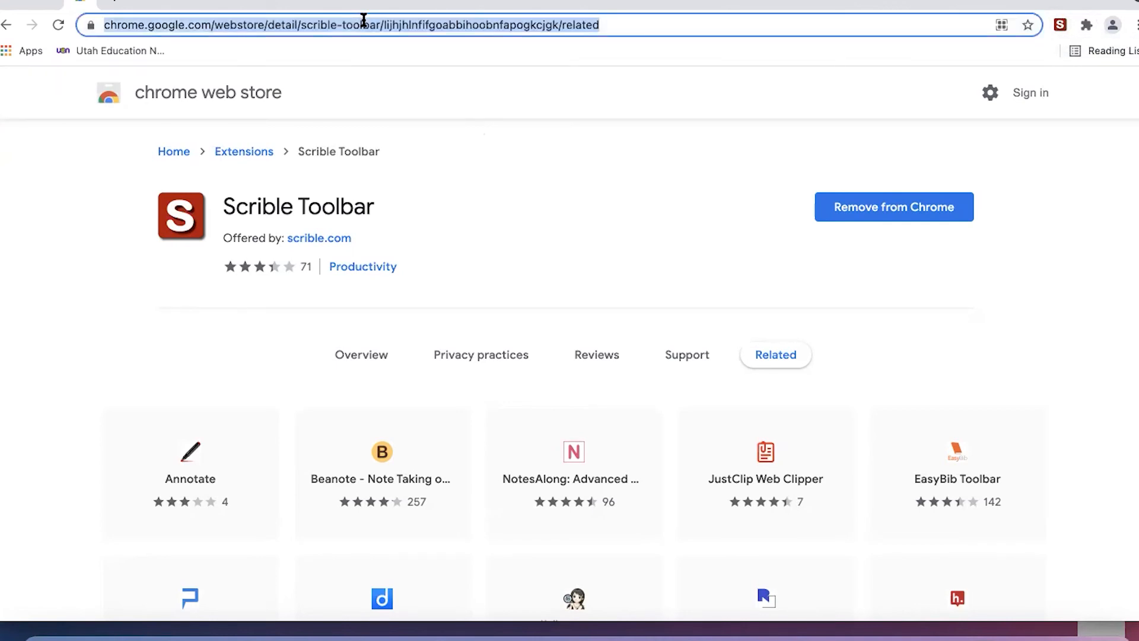
{"action": "type", "text": "timer"}
{"action": "key", "text": "Return"}
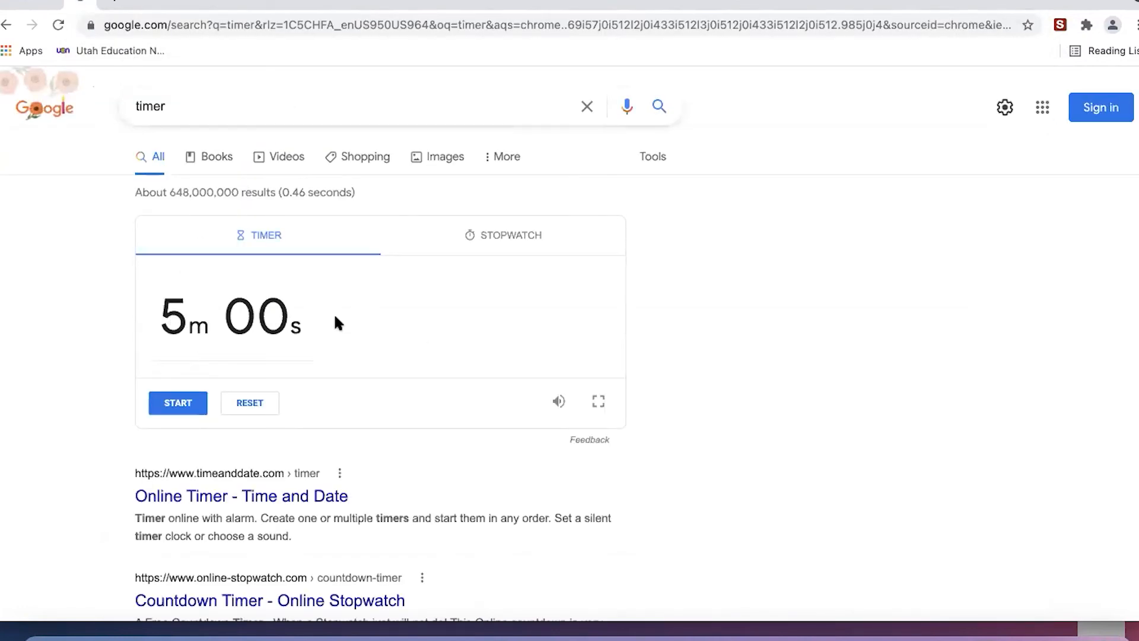
{"action": "left_click", "coordinate": [187, 330]}
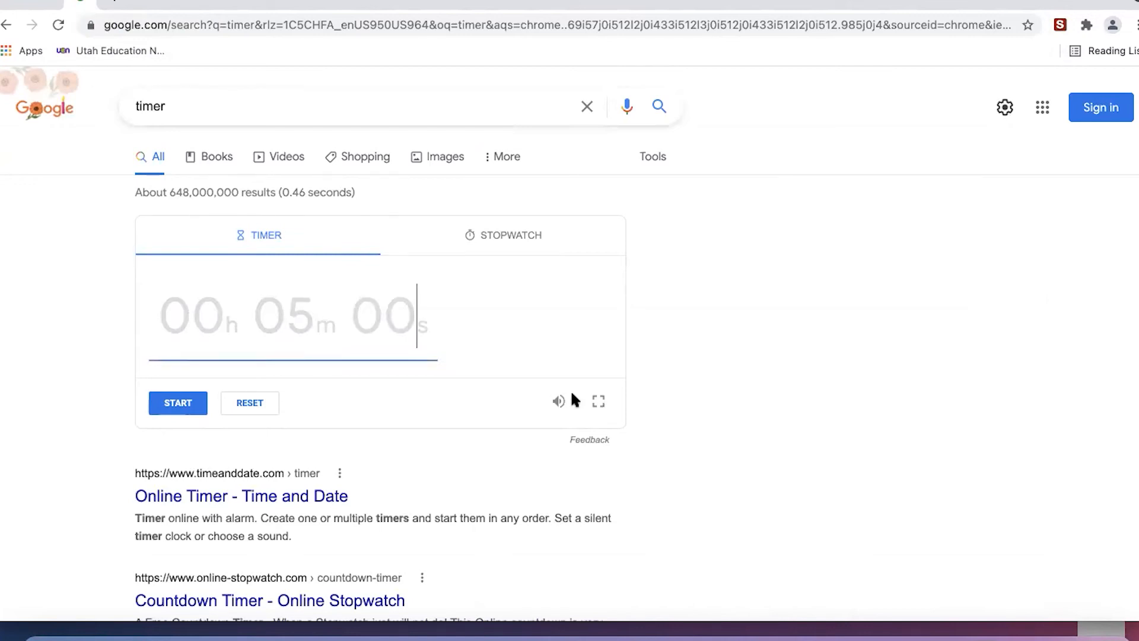
Step: Replace the search query with the calculation "2 + 2 =" and run it
{"action": "double_click", "coordinate": [178, 91]}
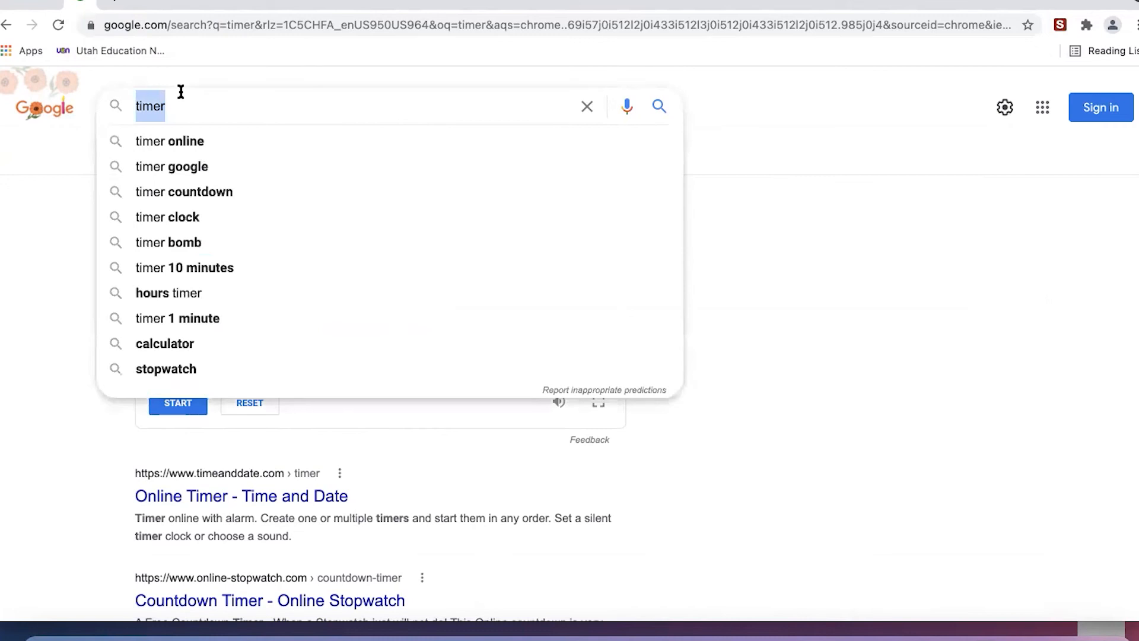
{"action": "type", "text": "2"}
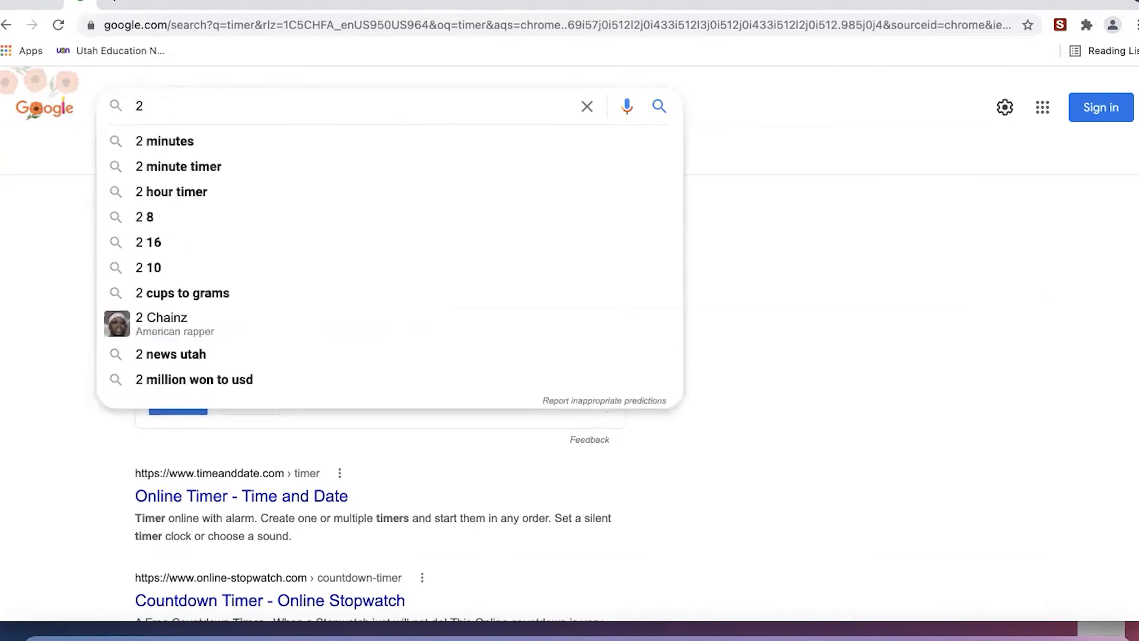
{"action": "type", "text": " + 2 "}
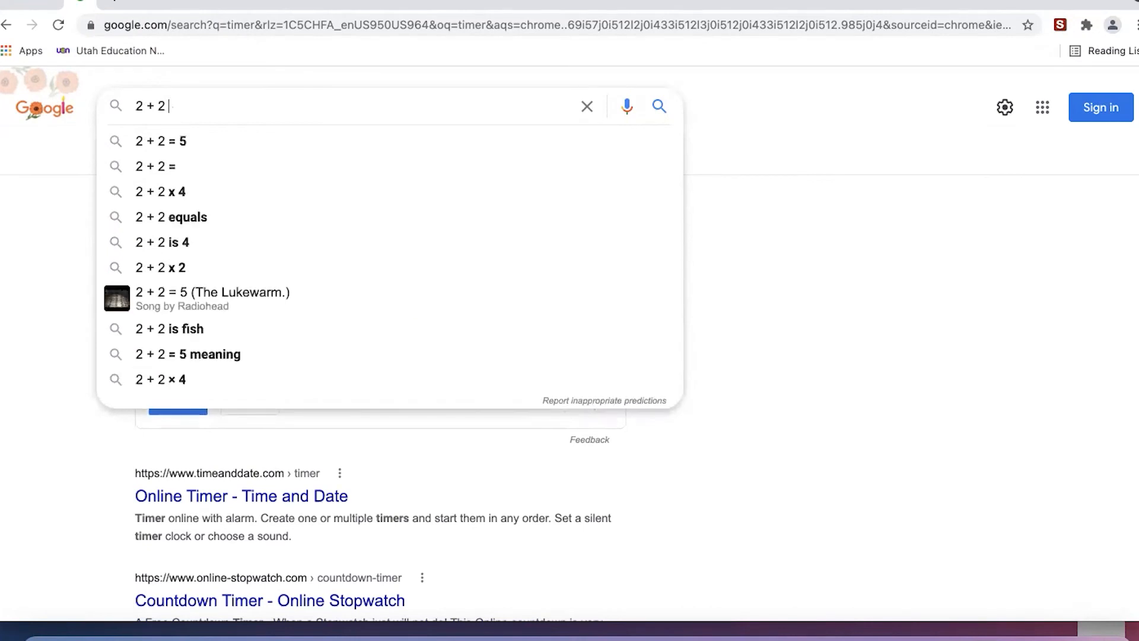
{"action": "type", "text": "="}
{"action": "key", "text": "Return"}
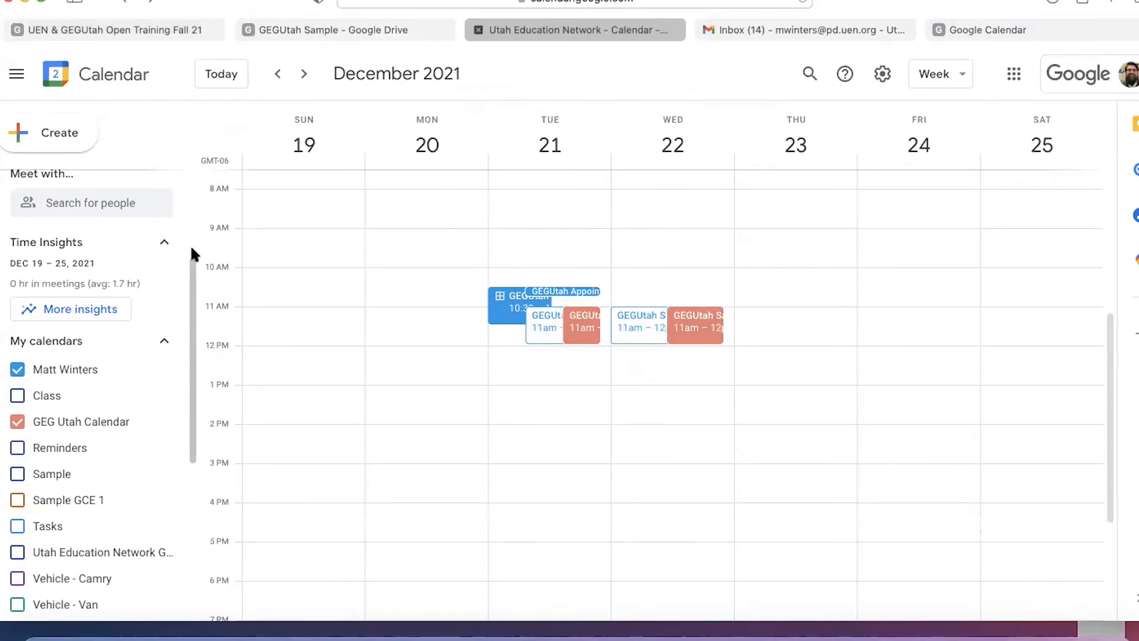
Step: In Google Calendar, examine the primary calendar's settings and sharing page, covering access permissions, notifications, integration and removal, and return to the calendar
{"action": "mouse_move", "coordinate": [172, 375]}
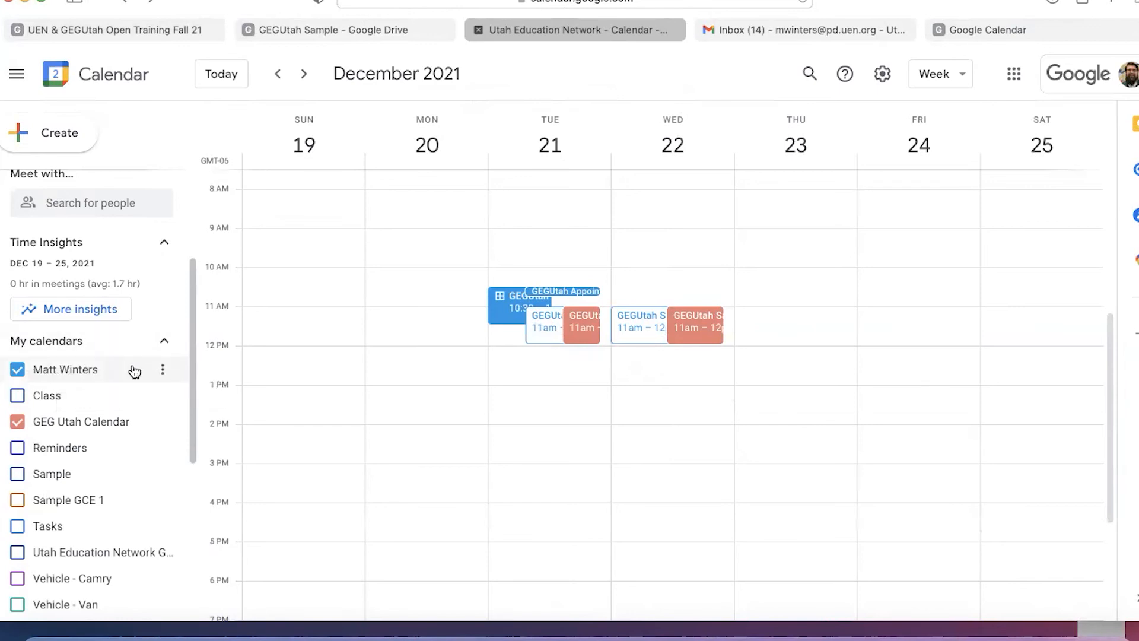
{"action": "left_click", "coordinate": [162, 369]}
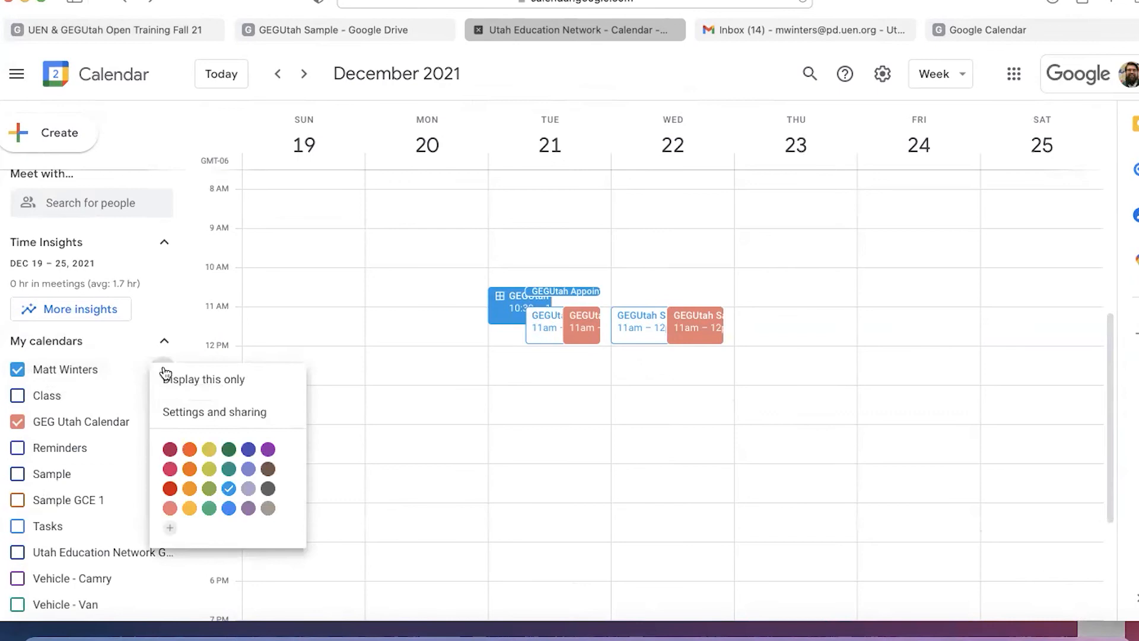
{"action": "left_click", "coordinate": [191, 413]}
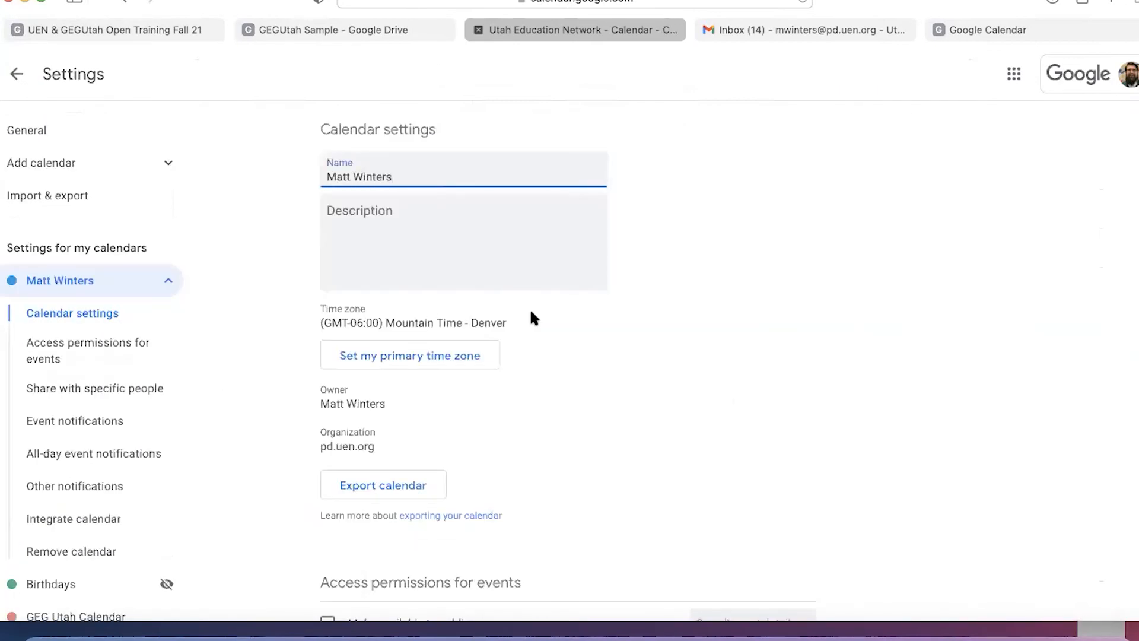
{"action": "scroll", "coordinate": [532, 312], "scroll_direction": "down", "scroll_amount": 5}
{"action": "scroll", "coordinate": [532, 313], "scroll_direction": "up", "scroll_amount": 3}
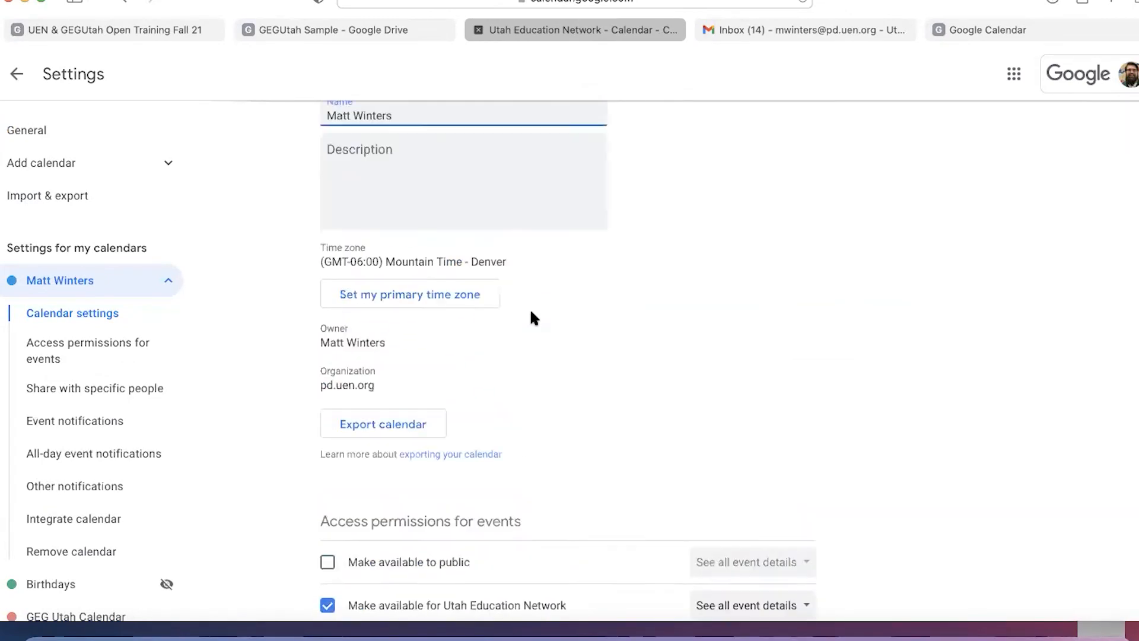
{"action": "scroll", "coordinate": [533, 318], "scroll_direction": "up", "scroll_amount": 2}
{"action": "scroll", "coordinate": [534, 319], "scroll_direction": "down", "scroll_amount": 5}
{"action": "scroll", "coordinate": [532, 314], "scroll_direction": "down", "scroll_amount": 5}
{"action": "scroll", "coordinate": [531, 315], "scroll_direction": "up", "scroll_amount": 4}
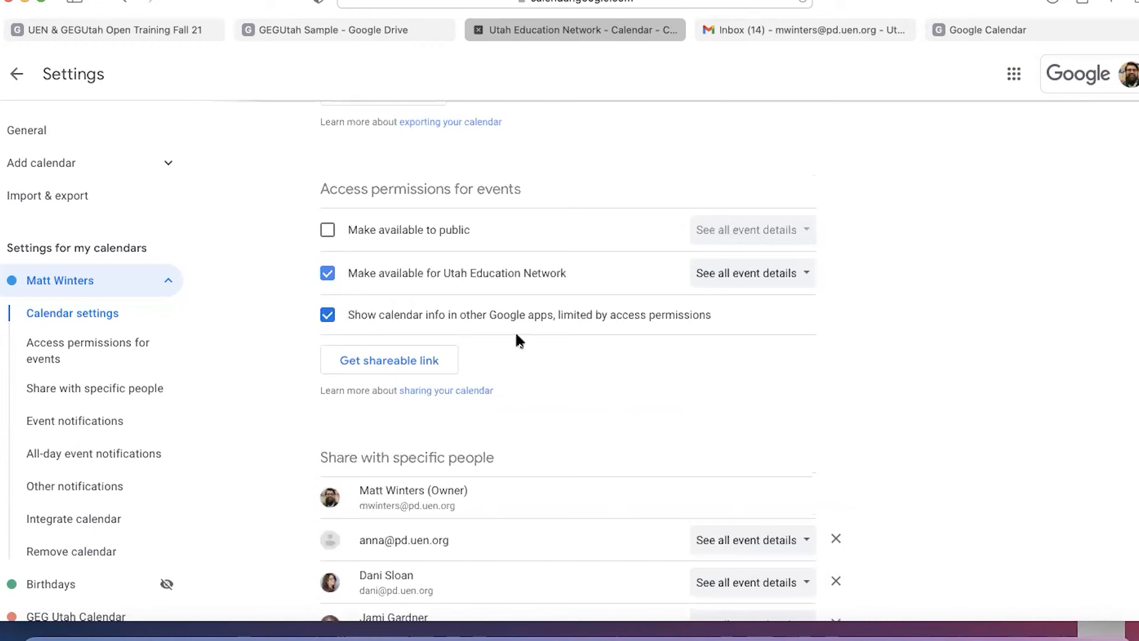
{"action": "scroll", "coordinate": [532, 380], "scroll_direction": "down", "scroll_amount": 10}
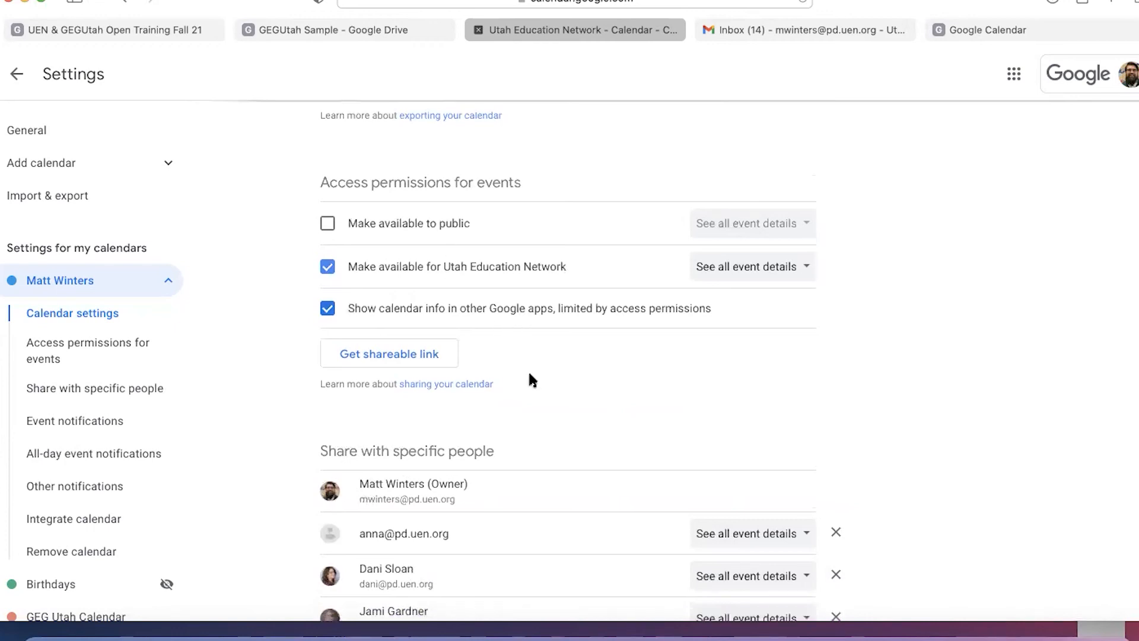
{"action": "scroll", "coordinate": [530, 373], "scroll_direction": "down", "scroll_amount": 13}
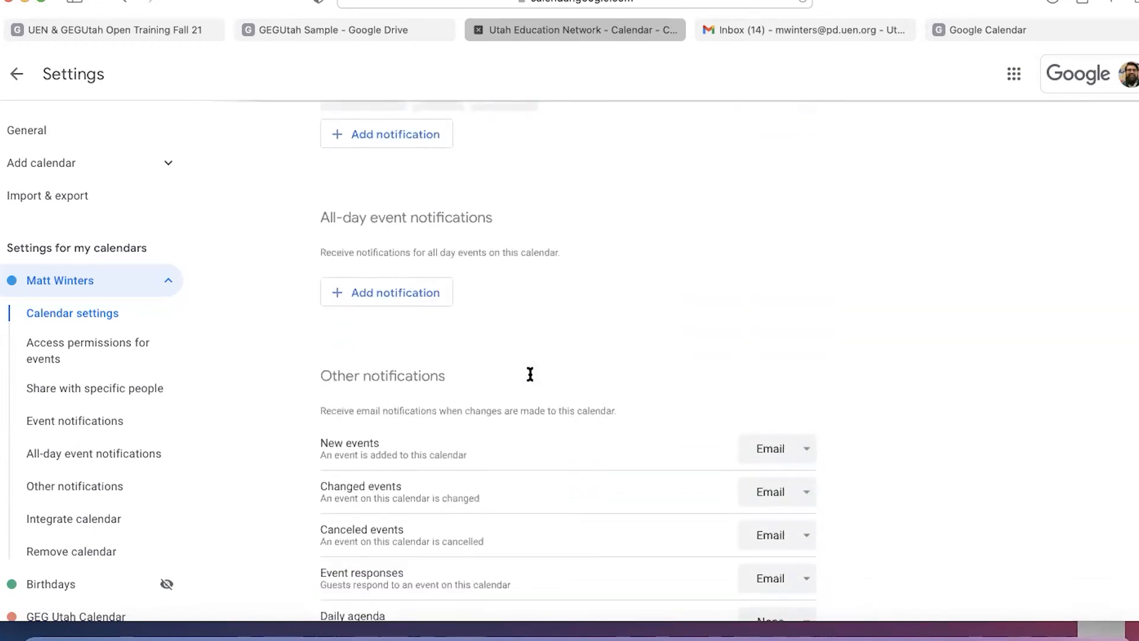
{"action": "scroll", "coordinate": [529, 373], "scroll_direction": "down", "scroll_amount": 4}
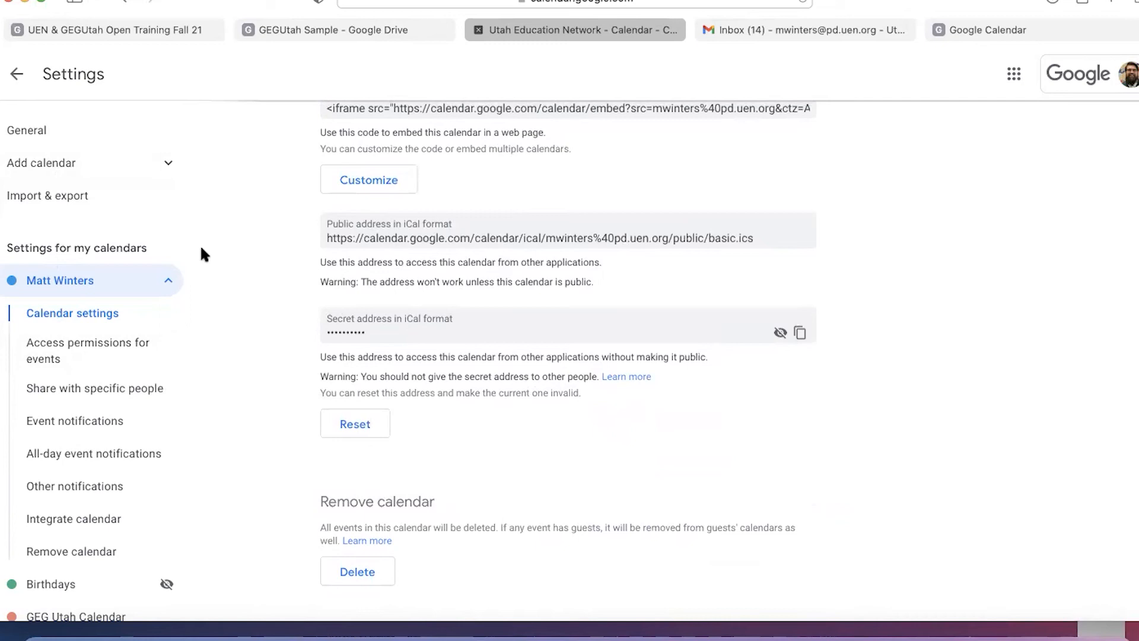
{"action": "scroll", "coordinate": [676, 259], "scroll_direction": "up", "scroll_amount": 15}
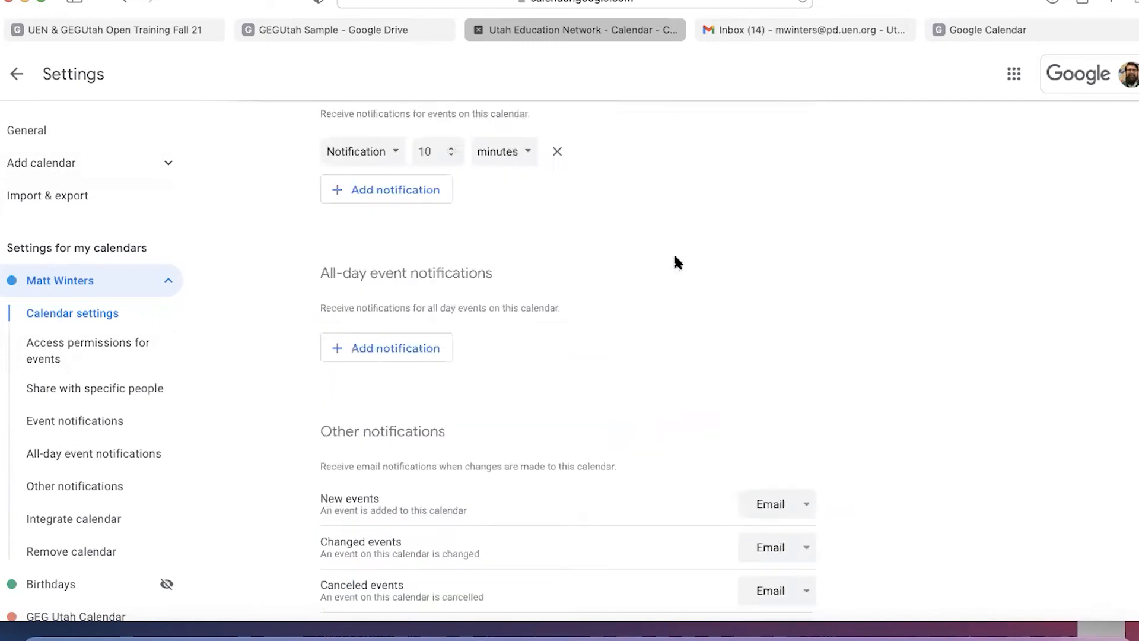
{"action": "left_click", "coordinate": [18, 75]}
Step: Turn on the display of a secondary time zone in the general calendar settings
{"action": "left_click", "coordinate": [882, 73]}
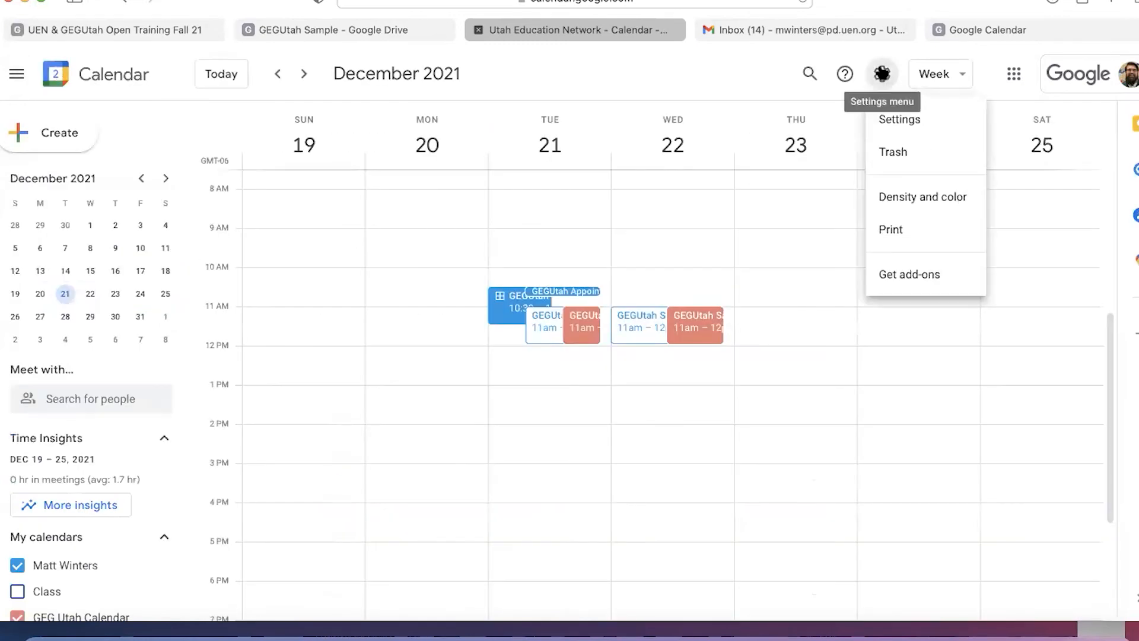
{"action": "left_click", "coordinate": [898, 115]}
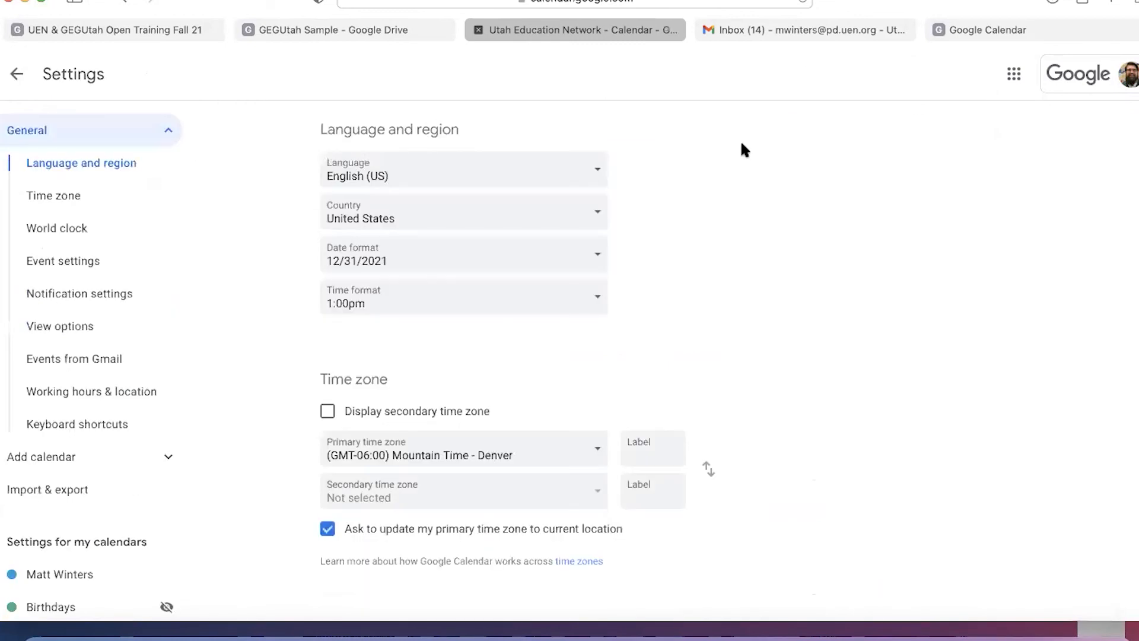
{"action": "scroll", "coordinate": [314, 382], "scroll_direction": "down", "scroll_amount": 1}
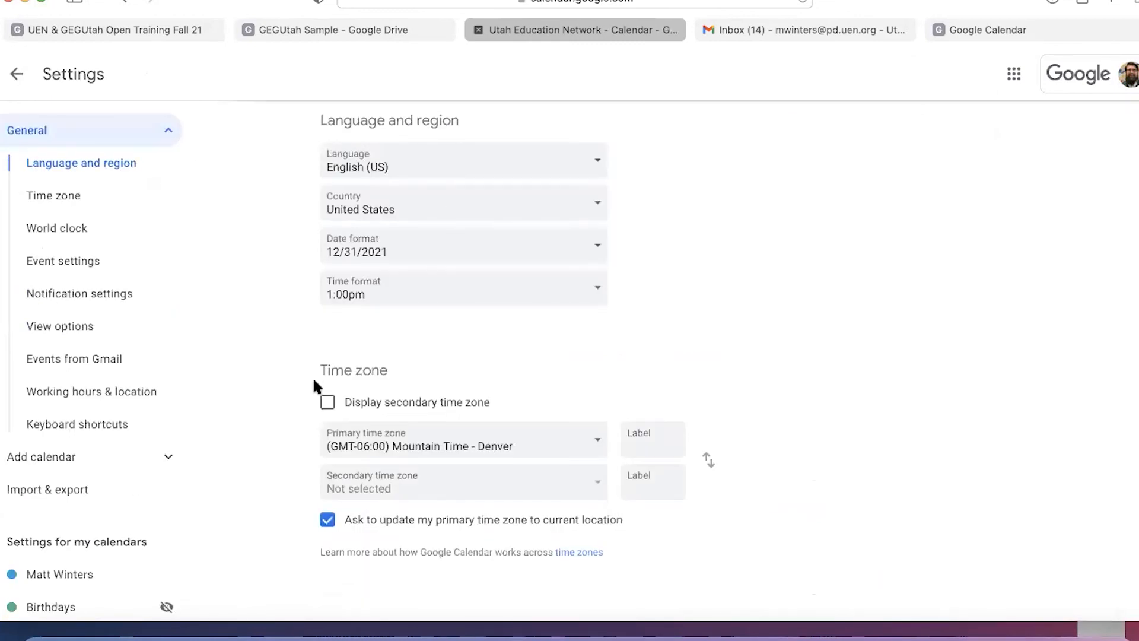
{"action": "left_click", "coordinate": [324, 373]}
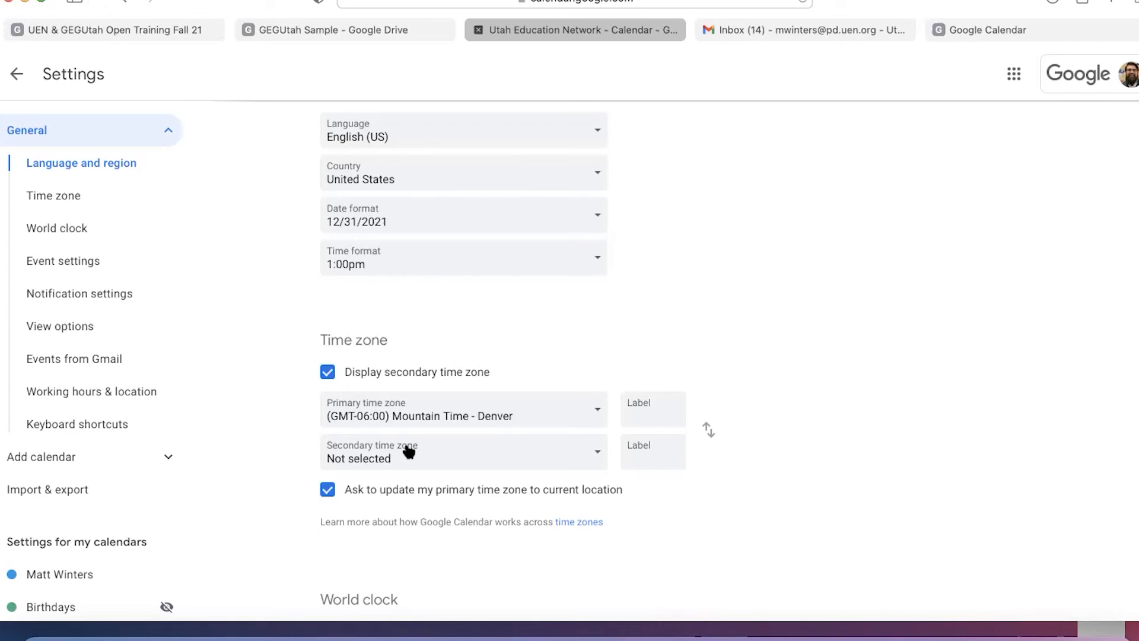
Step: Turn on the world clock in the general settings, close the meeting reminder, and return to the calendar
{"action": "scroll", "coordinate": [408, 452], "scroll_direction": "down", "scroll_amount": 5}
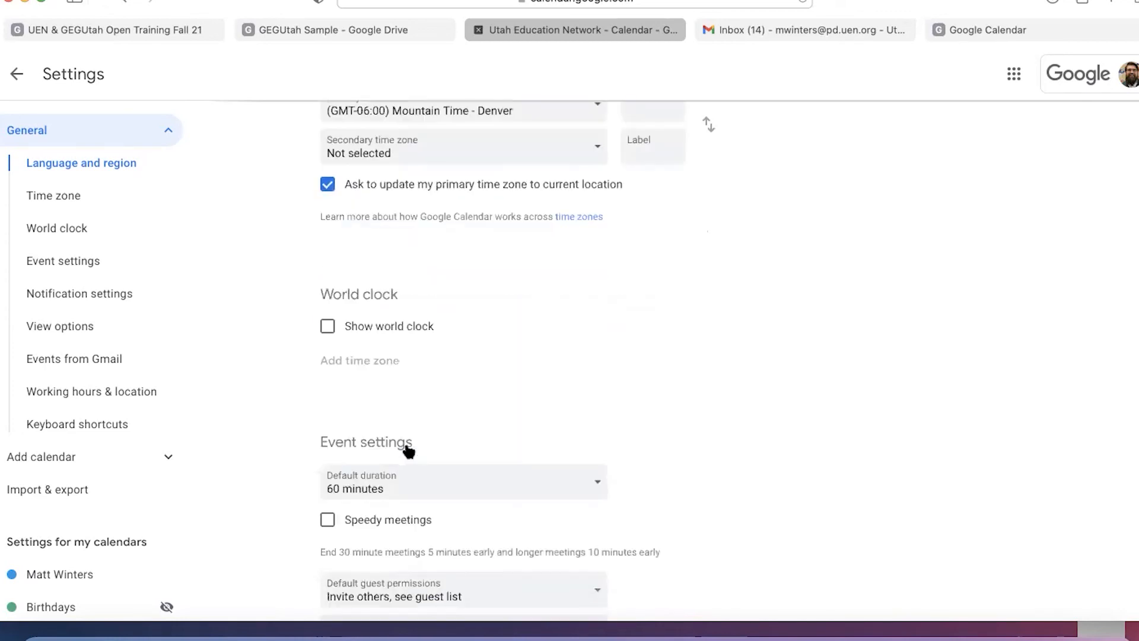
{"action": "left_click", "coordinate": [327, 322]}
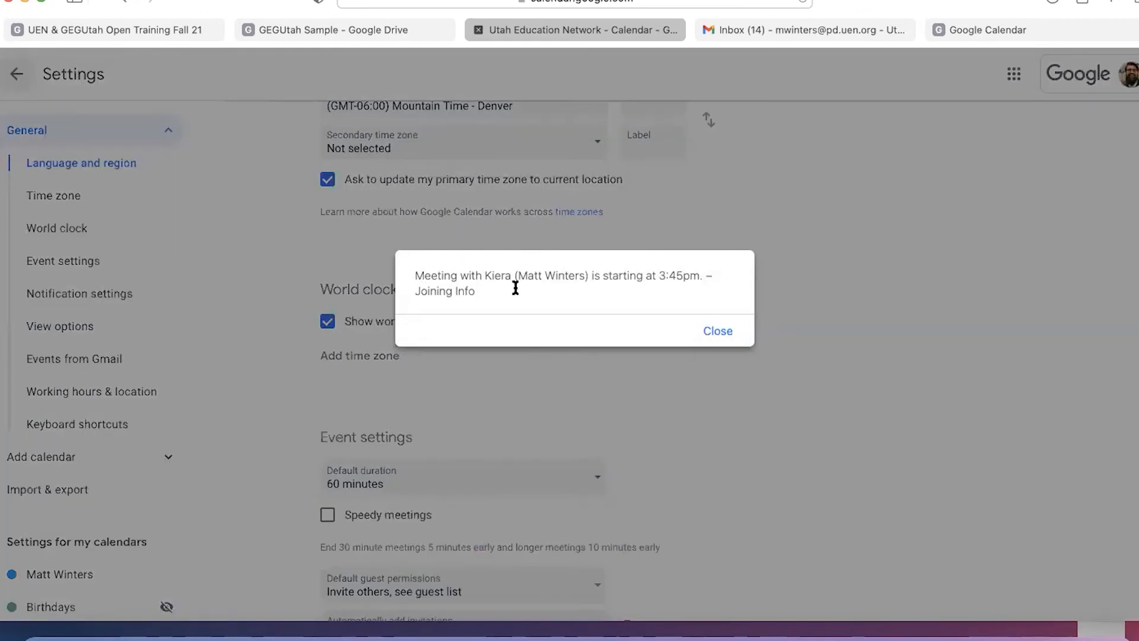
{"action": "left_click", "coordinate": [716, 332]}
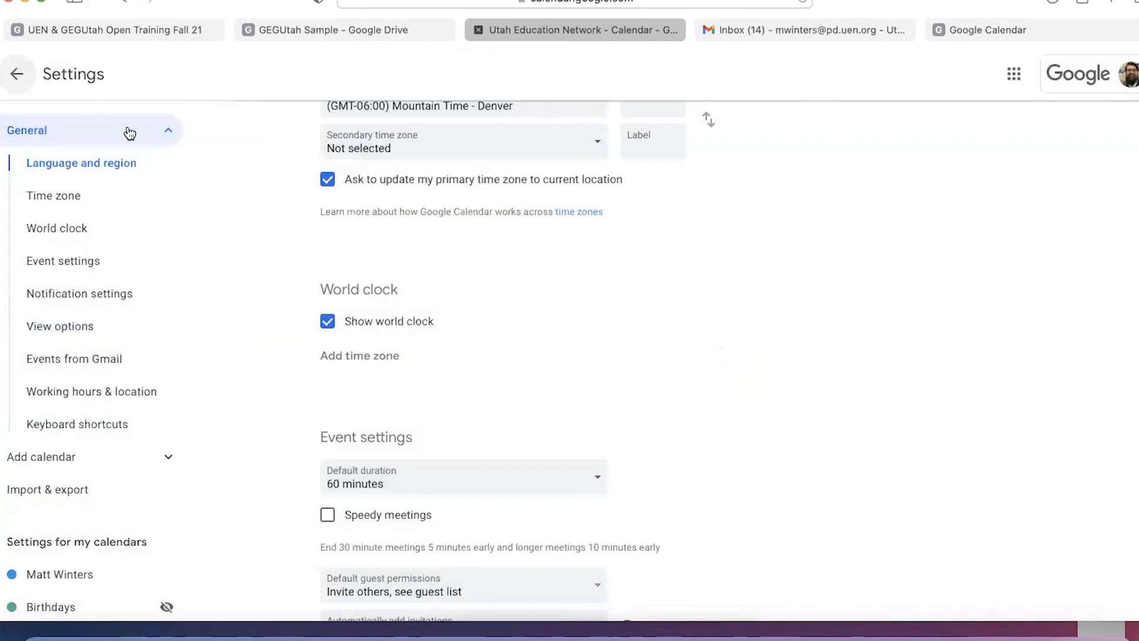
{"action": "left_click", "coordinate": [16, 75]}
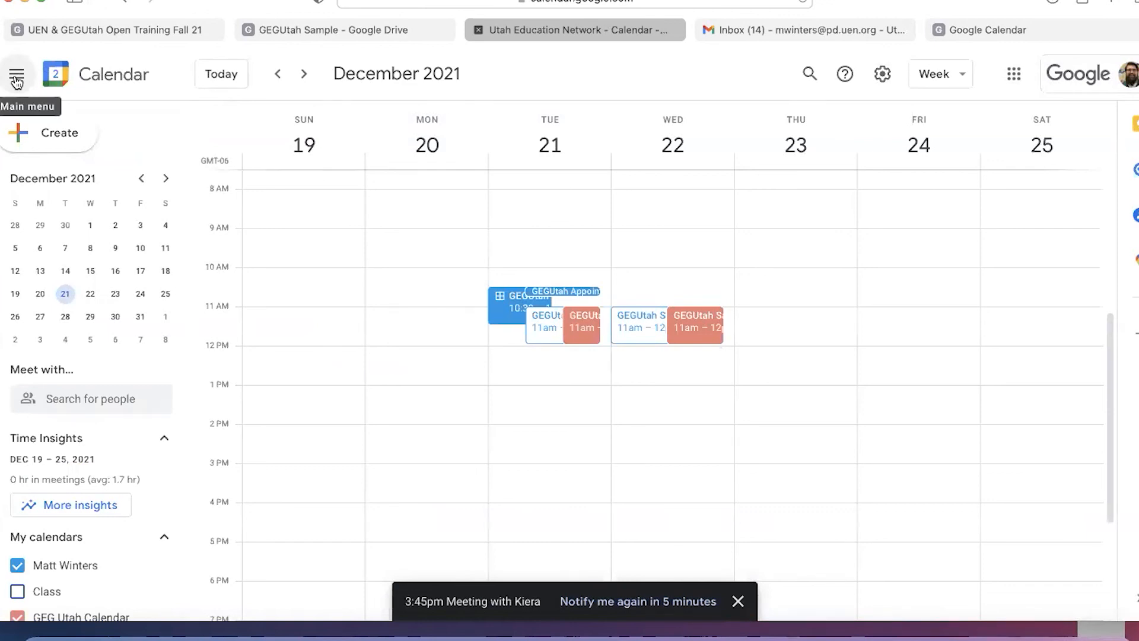
Step: Set the default event duration to 30 minutes in the general calendar event settings
{"action": "left_click", "coordinate": [882, 74]}
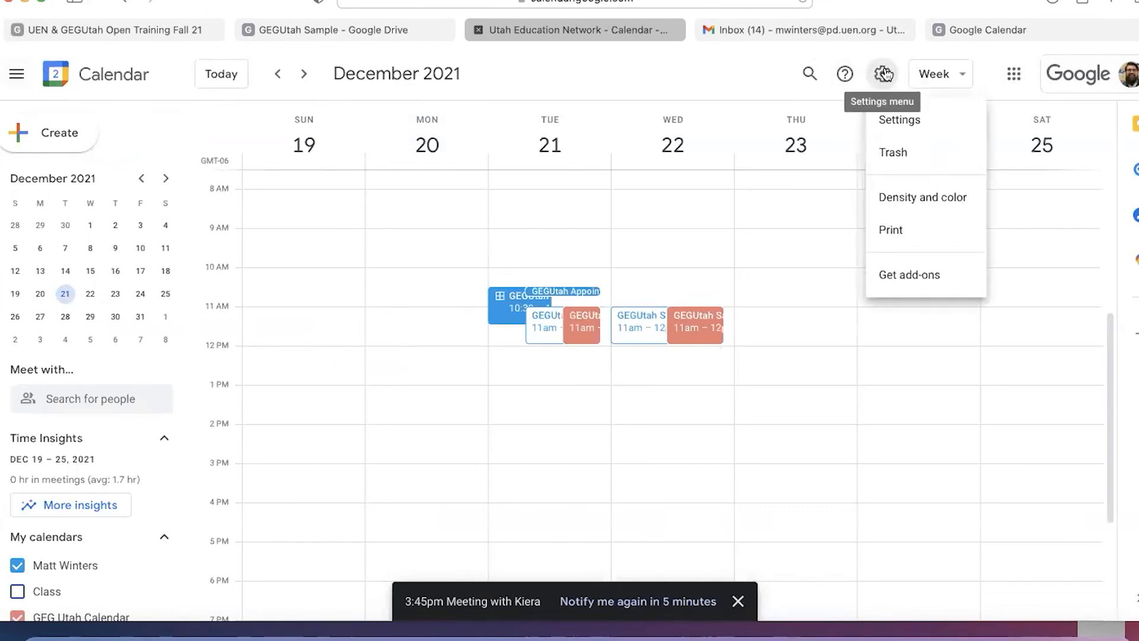
{"action": "left_click", "coordinate": [882, 118]}
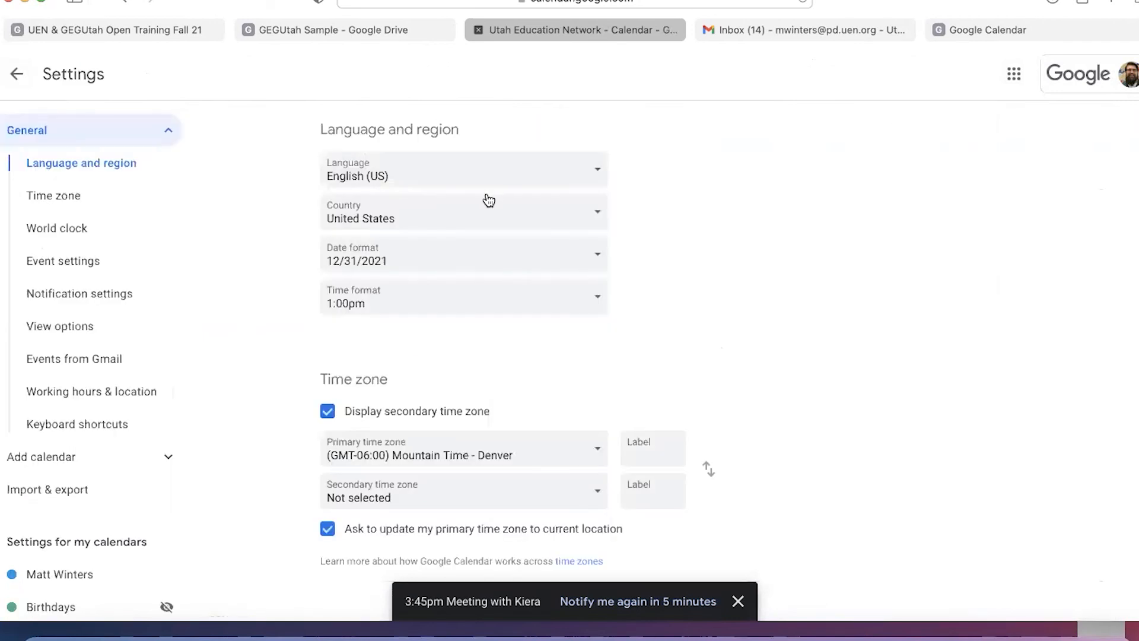
{"action": "left_click", "coordinate": [131, 265]}
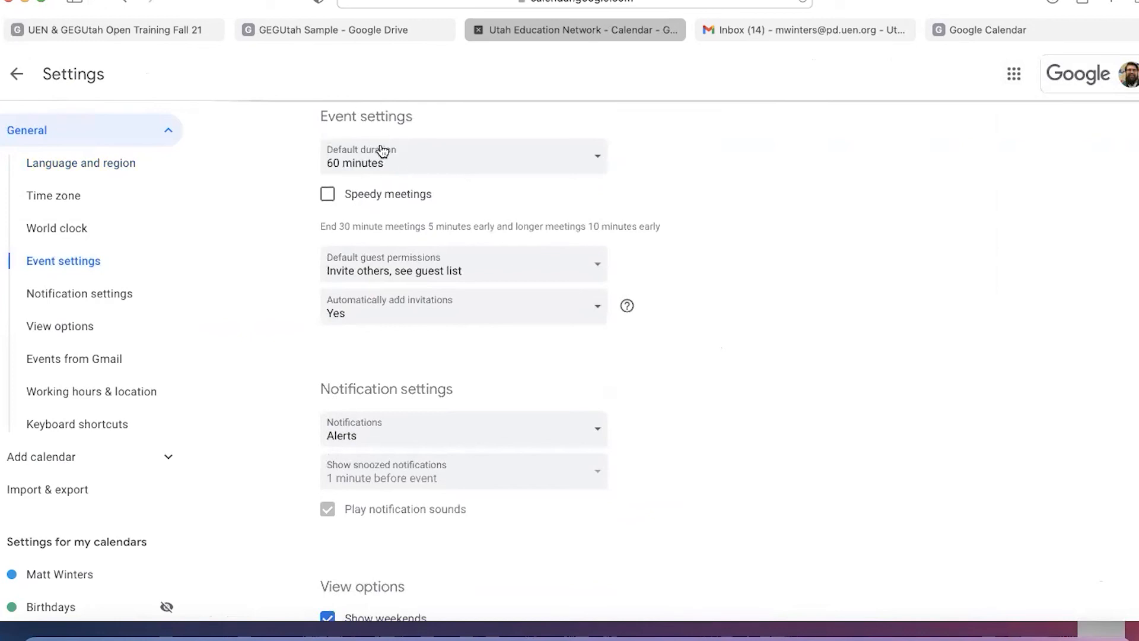
{"action": "left_click", "coordinate": [365, 164]}
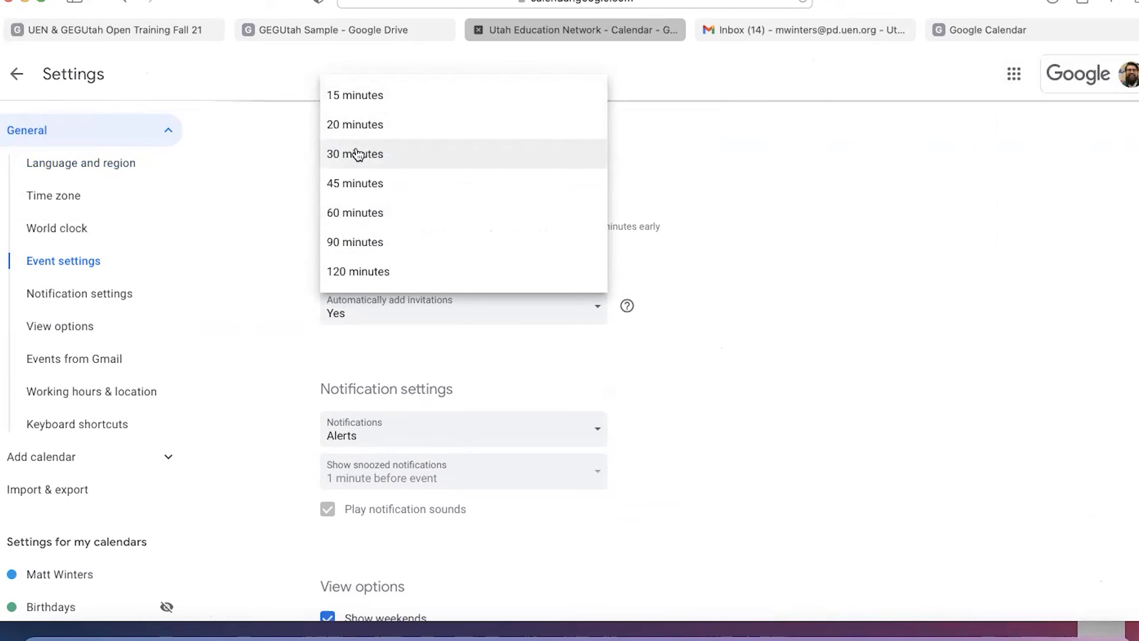
{"action": "left_click", "coordinate": [353, 157]}
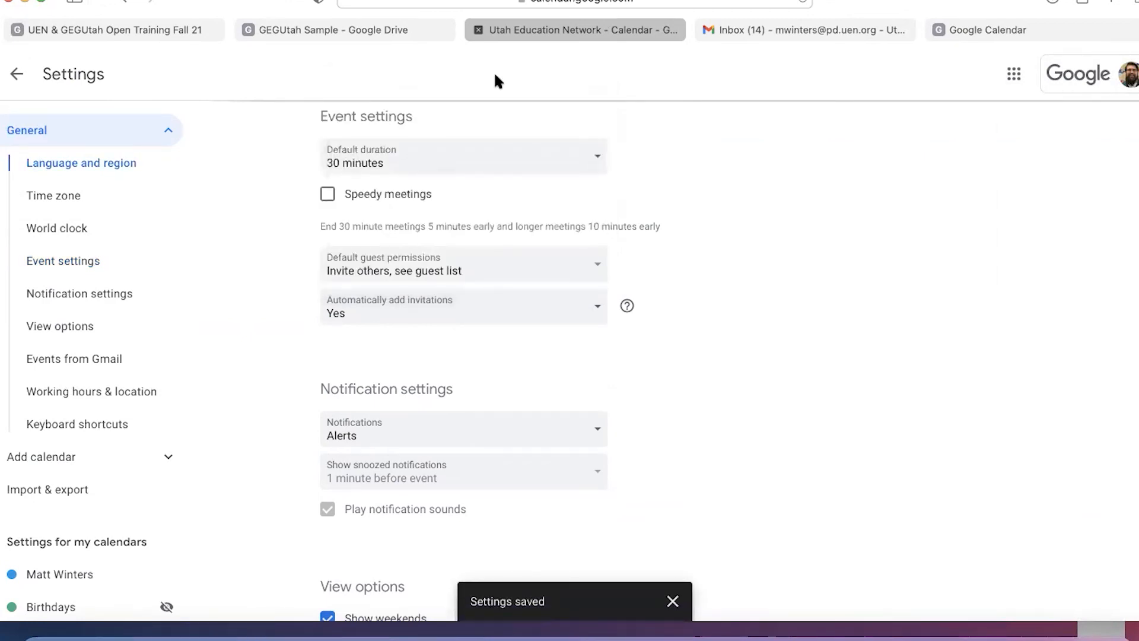
Step: Return to the calendar, start a test event at 10 AM on Monday, December 20, and close it without saving
{"action": "scroll", "coordinate": [645, 395], "scroll_direction": "down", "scroll_amount": 10}
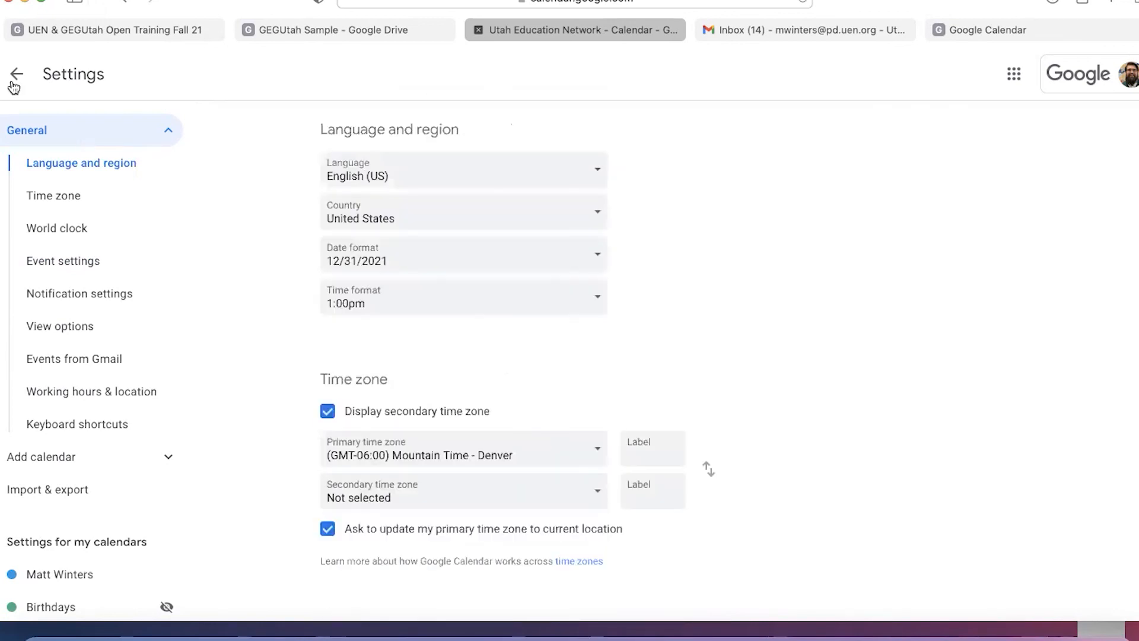
{"action": "left_click", "coordinate": [17, 74]}
{"action": "left_click", "coordinate": [434, 280]}
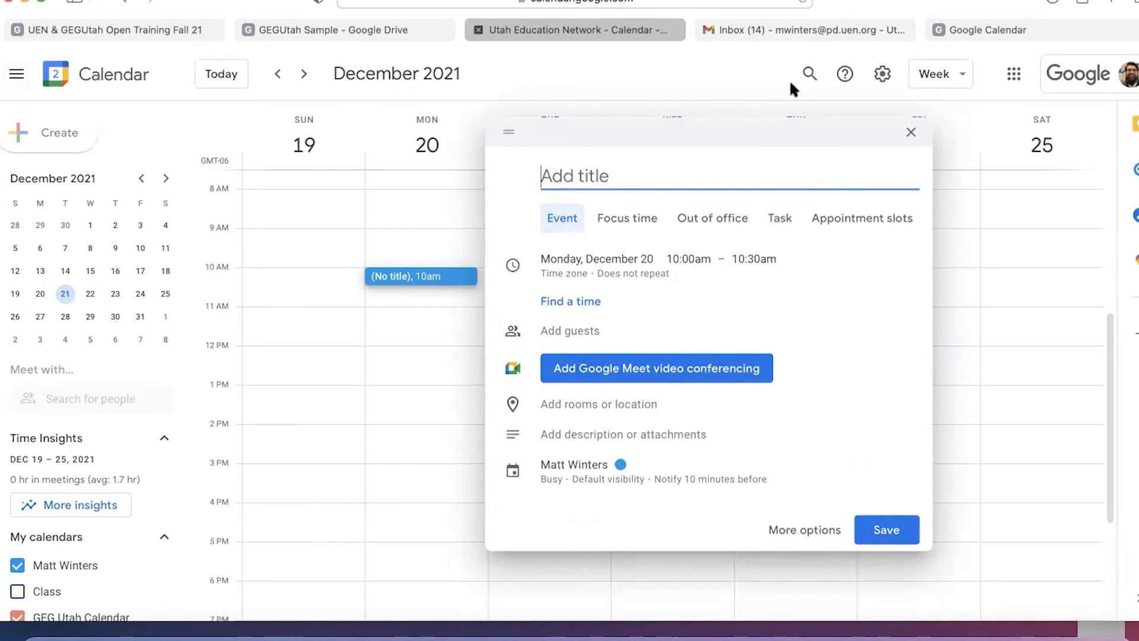
{"action": "left_click", "coordinate": [911, 132]}
Step: Set the default event duration to 60 minutes in the general event settings and return to the calendar
{"action": "left_click", "coordinate": [882, 82]}
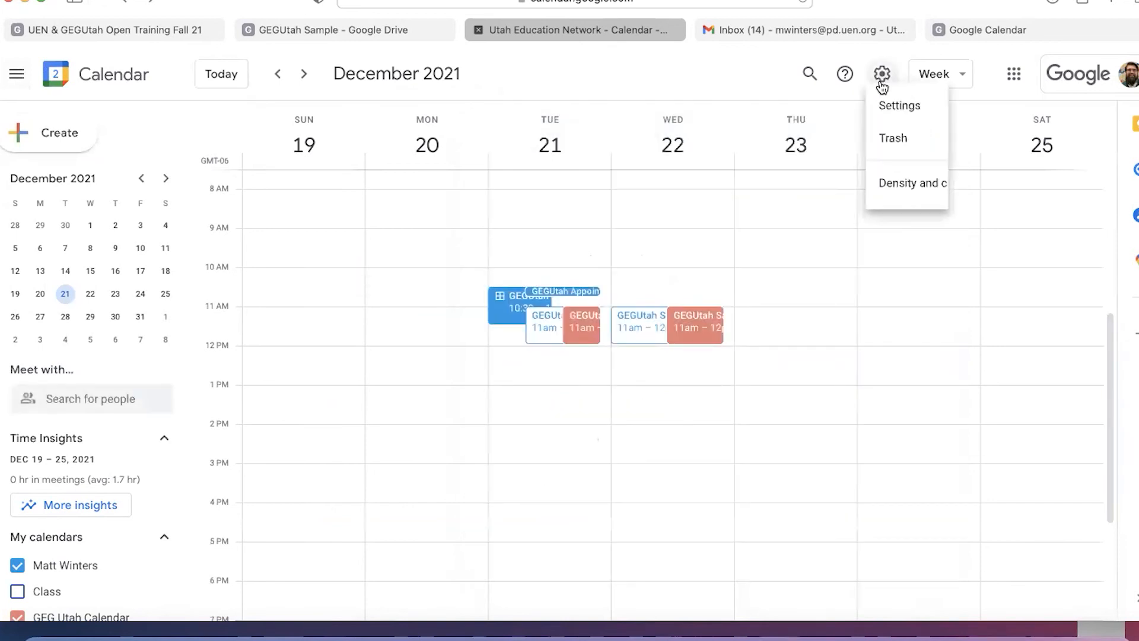
{"action": "left_click", "coordinate": [882, 122]}
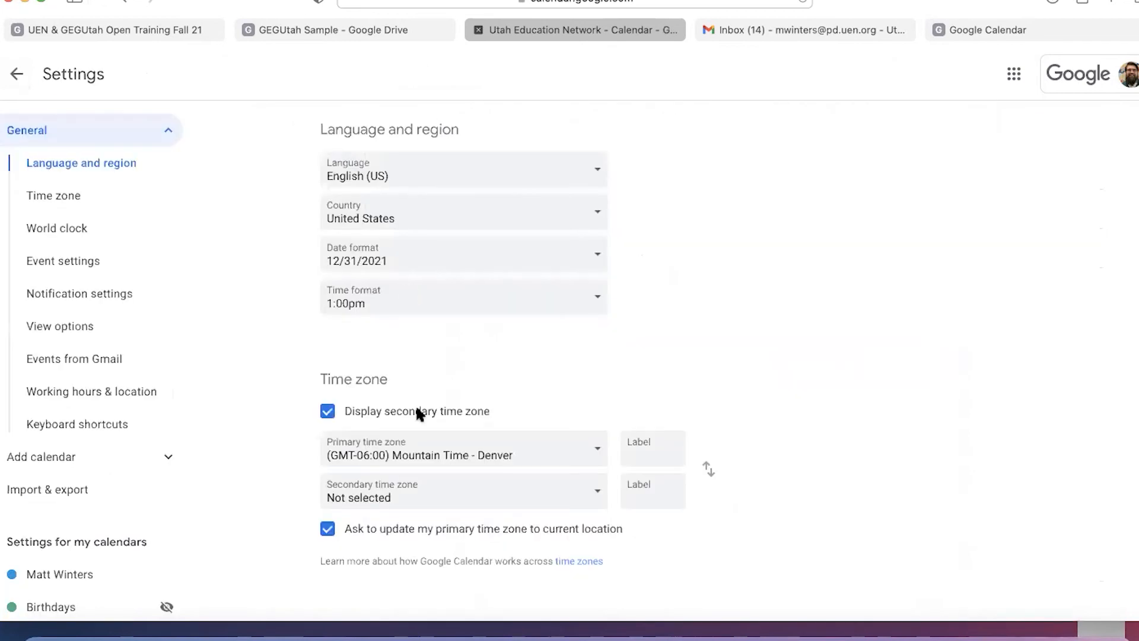
{"action": "scroll", "coordinate": [417, 411], "scroll_direction": "down", "scroll_amount": 10}
{"action": "scroll", "coordinate": [415, 356], "scroll_direction": "up", "scroll_amount": 1}
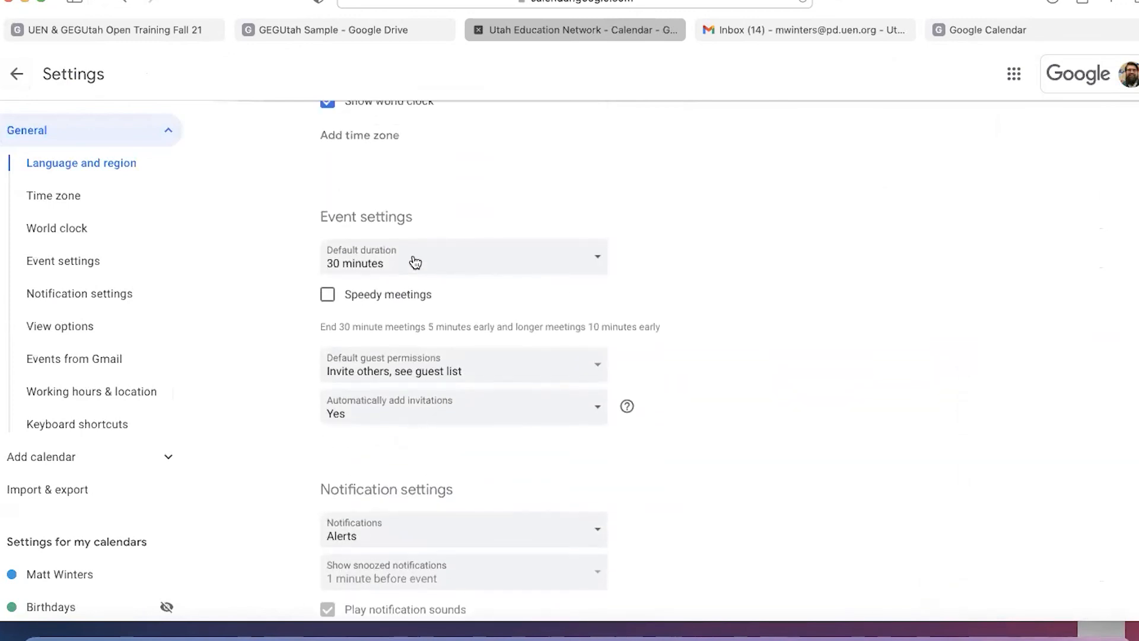
{"action": "left_click", "coordinate": [412, 259]}
{"action": "left_click", "coordinate": [406, 328]}
{"action": "left_click", "coordinate": [15, 72]}
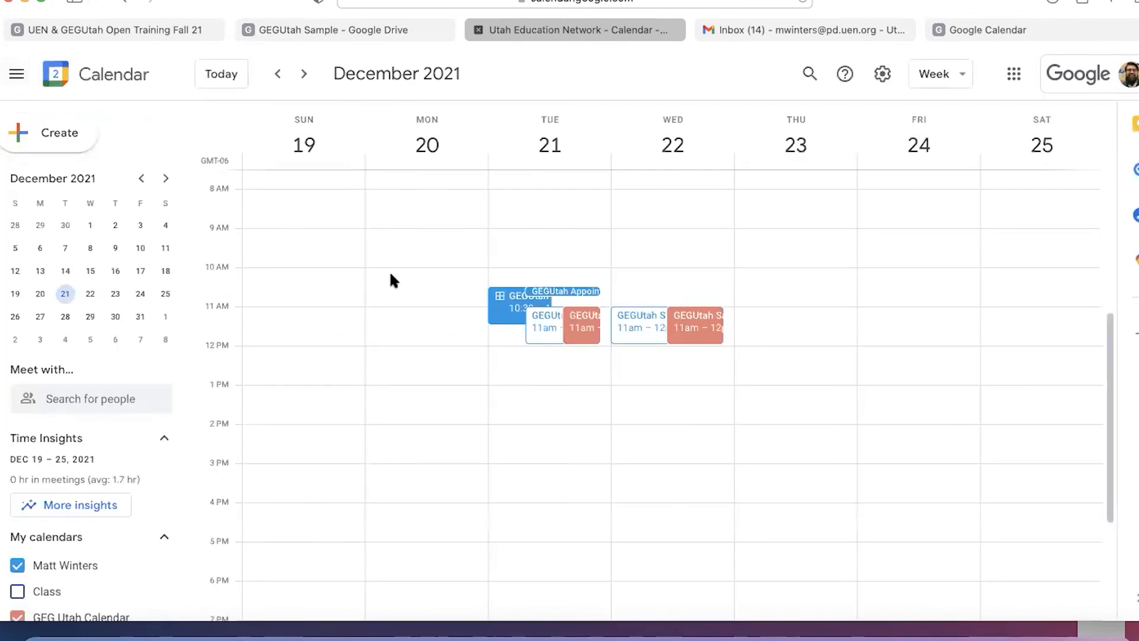
Step: View the following week, cycle through the month, day and year views, and return to the week view
{"action": "key", "text": "n"}
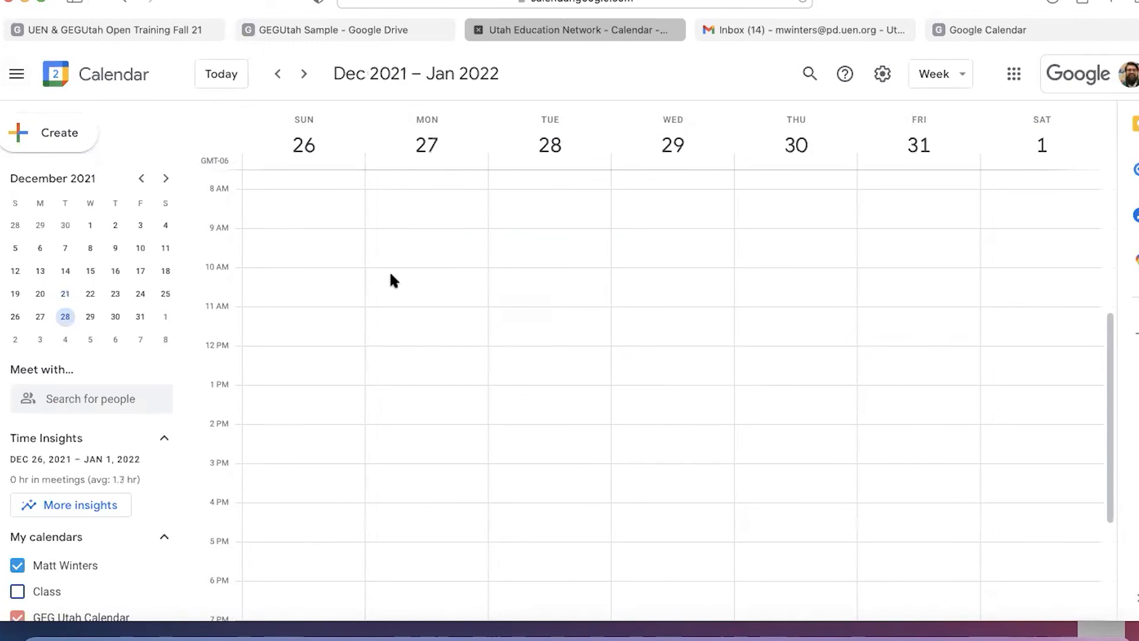
{"action": "key", "text": "m"}
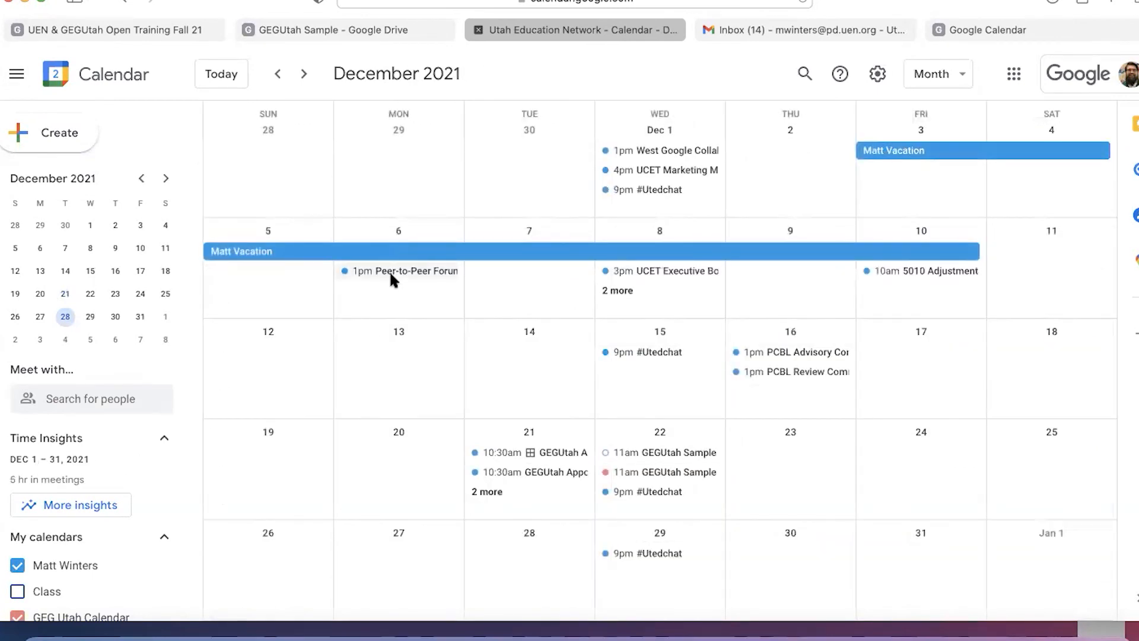
{"action": "key", "text": "d"}
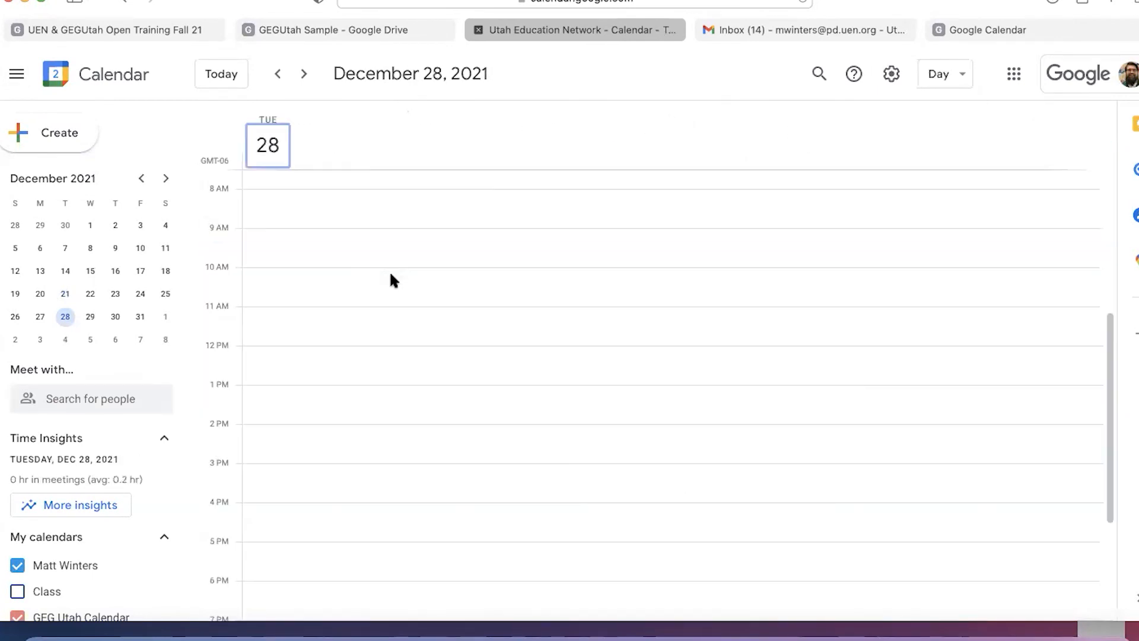
{"action": "key", "text": "y"}
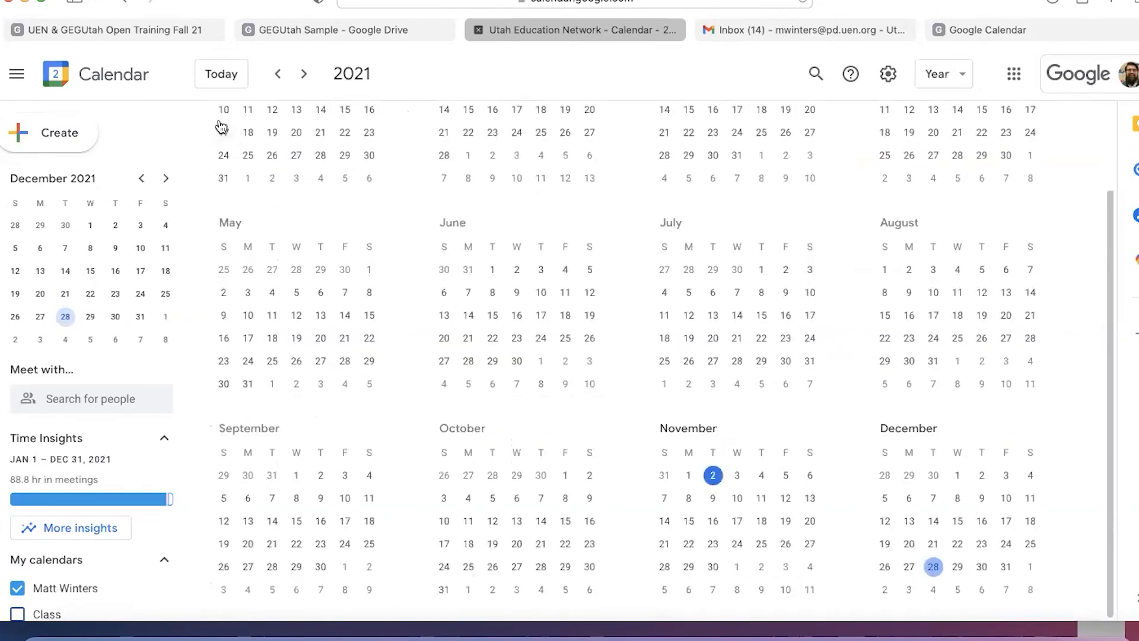
{"action": "left_click", "coordinate": [940, 75]}
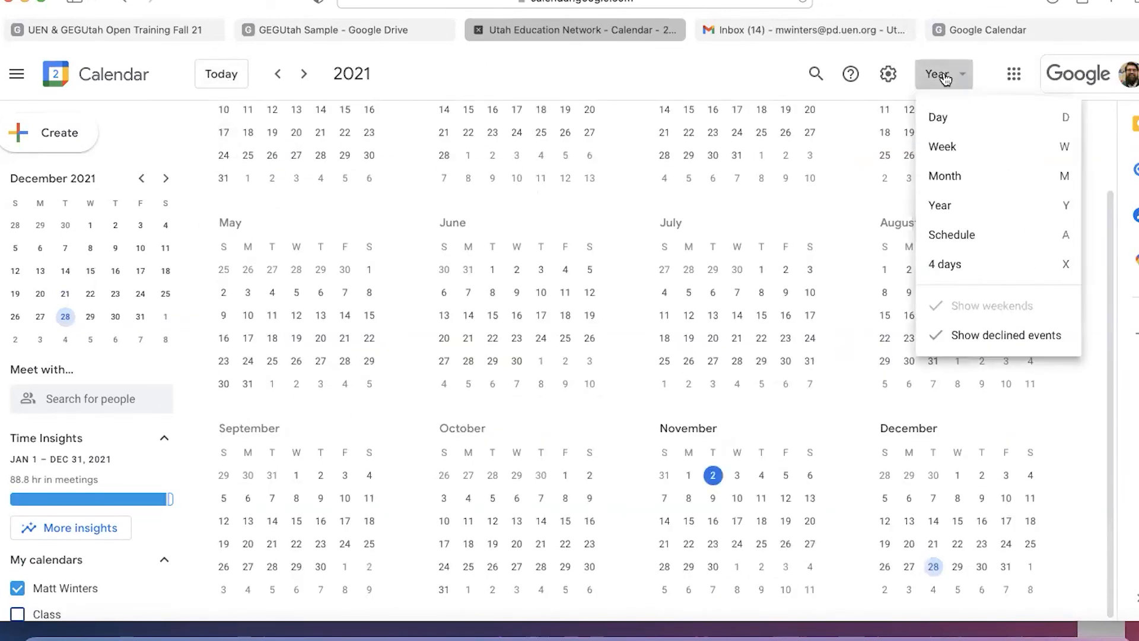
{"action": "left_click", "coordinate": [945, 148]}
Step: Browse forward through the January 2022 weeks and go back to the week of December 19, 2021
{"action": "key", "text": "n"}
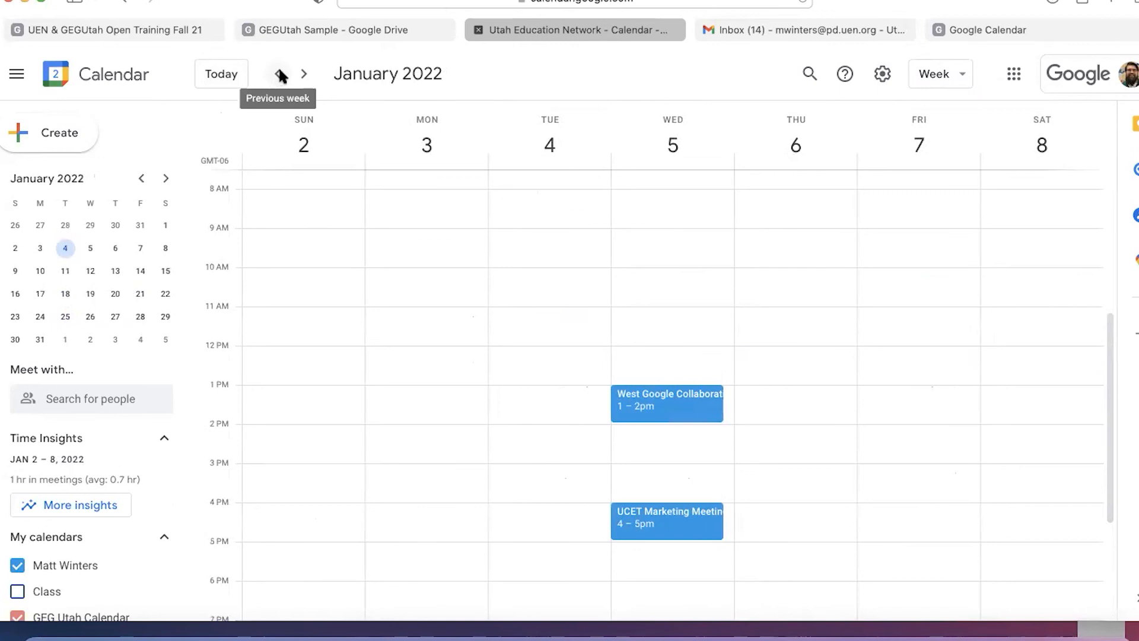
{"action": "key", "text": "n"}
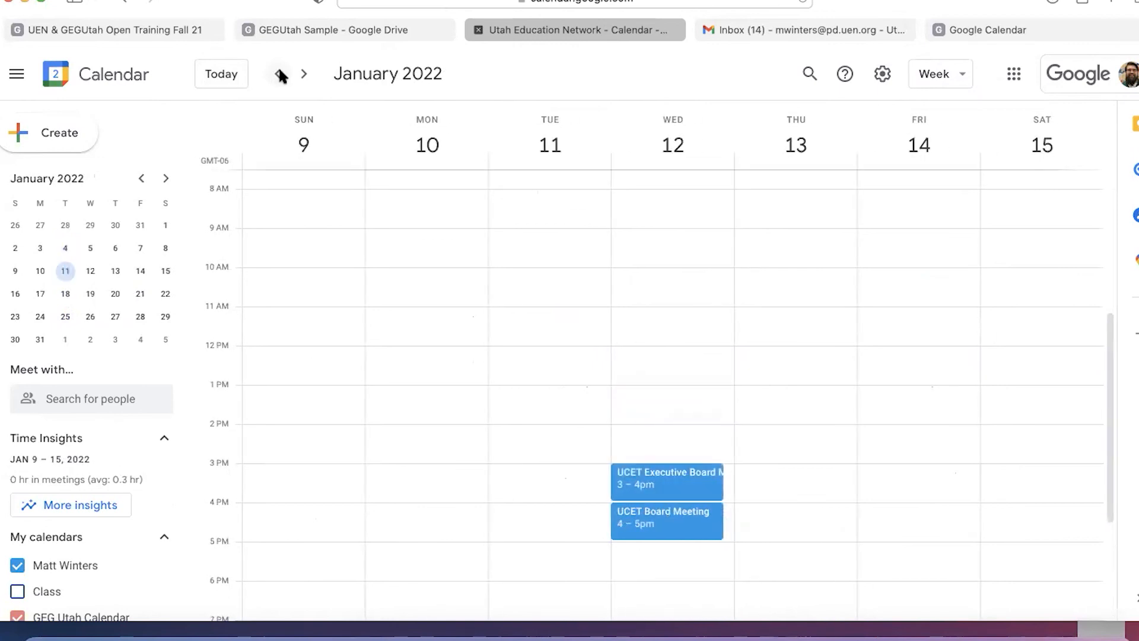
{"action": "key", "text": "n"}
{"action": "left_click", "coordinate": [279, 75]}
{"action": "left_click", "coordinate": [279, 76]}
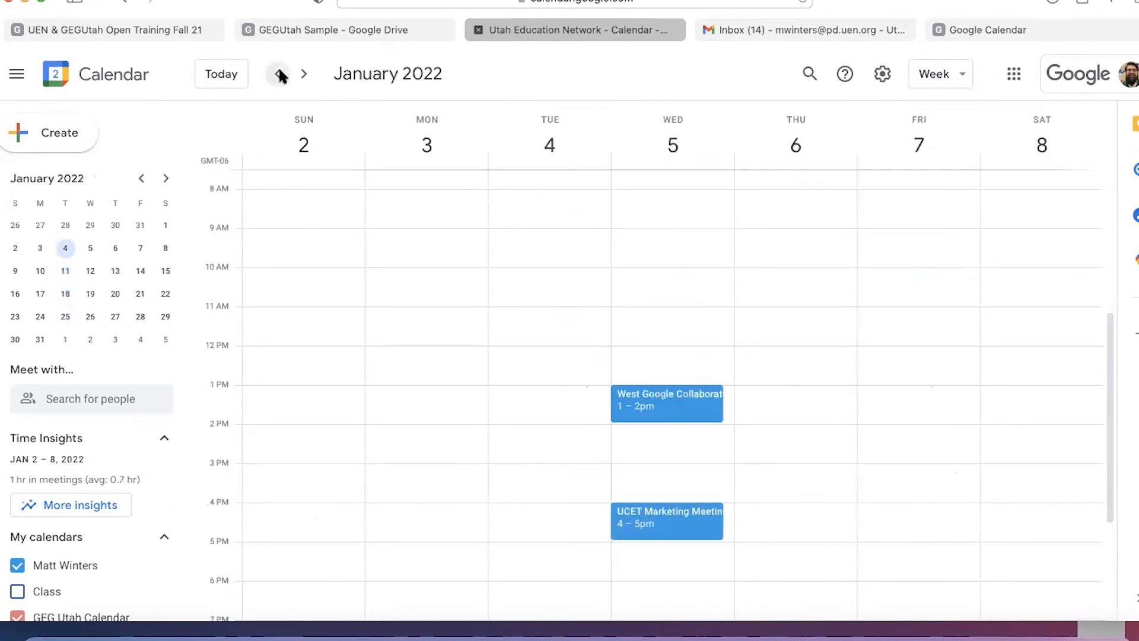
{"action": "left_click", "coordinate": [280, 74]}
{"action": "left_click", "coordinate": [280, 74]}
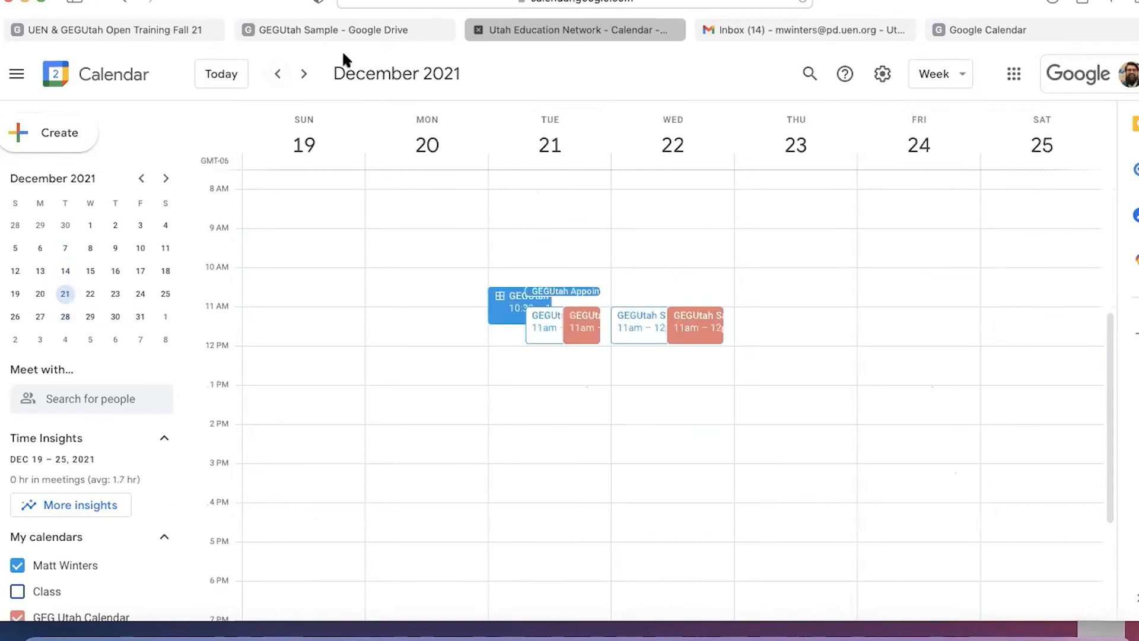
Step: Open the full editor for a new blank event and close it without saving
{"action": "key", "text": "c"}
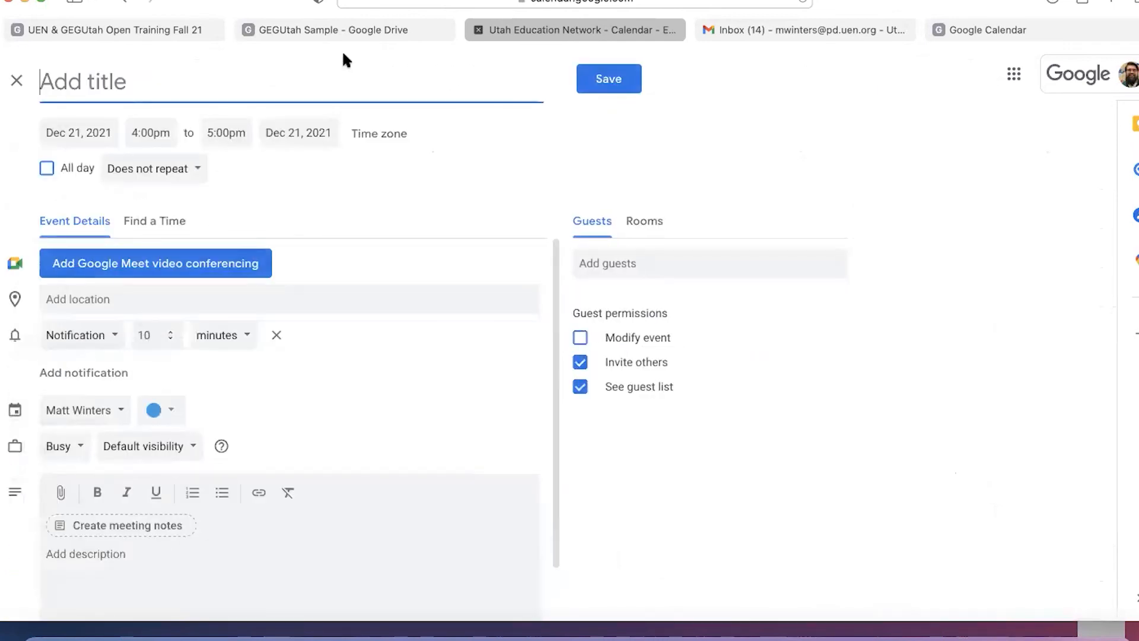
{"action": "left_click", "coordinate": [19, 80]}
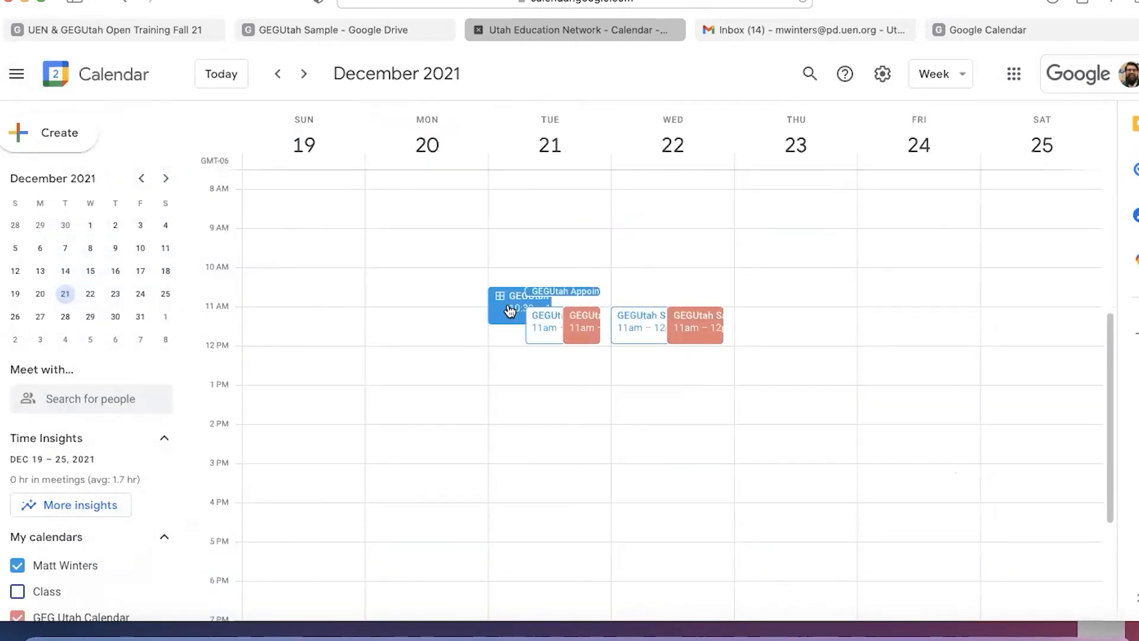
Step: Open and leave the calendar search, and check the available calendar views with their shortcuts
{"action": "key", "text": "slash"}
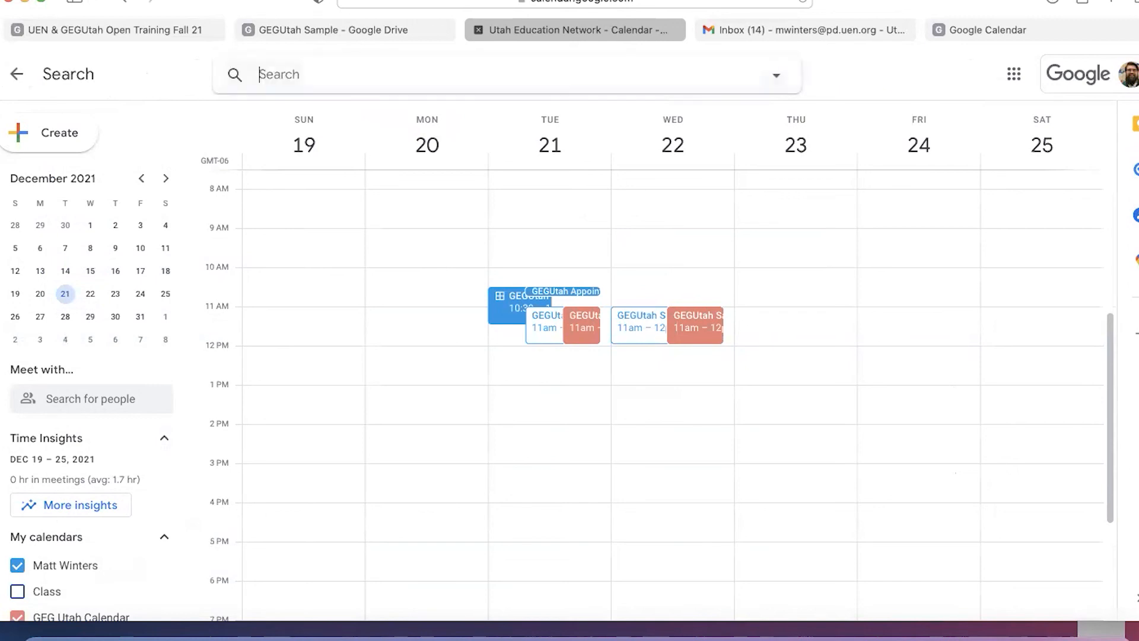
{"action": "key", "text": "BackSpace"}
{"action": "key", "text": "Escape"}
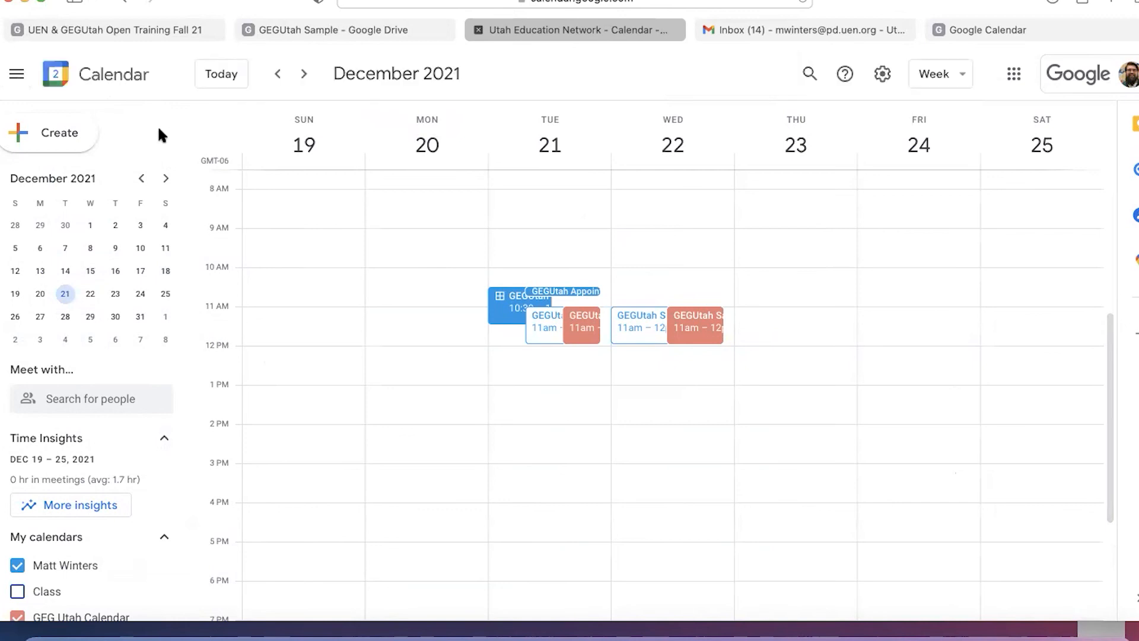
{"action": "key", "text": "slash"}
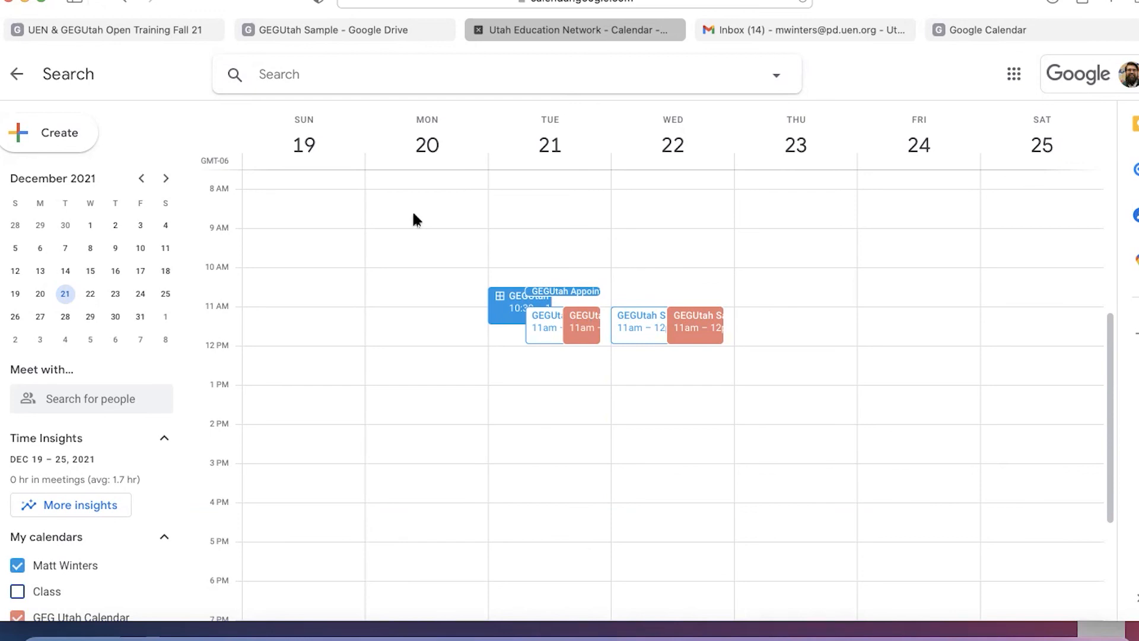
{"action": "left_click", "coordinate": [844, 74]}
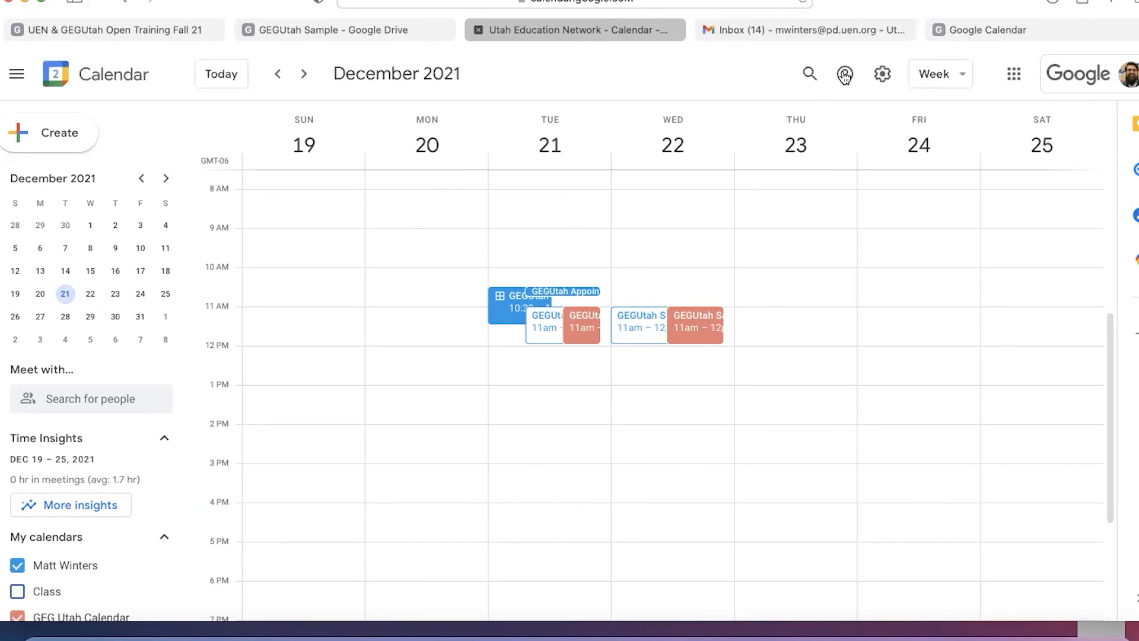
{"action": "left_click", "coordinate": [952, 75]}
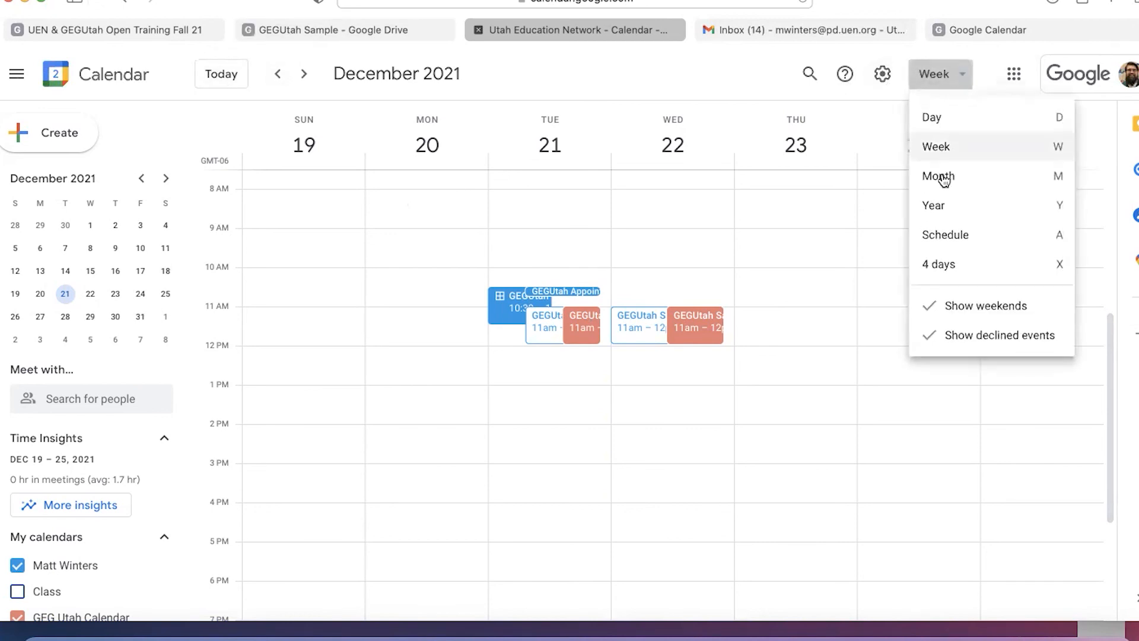
{"action": "left_click", "coordinate": [734, 68]}
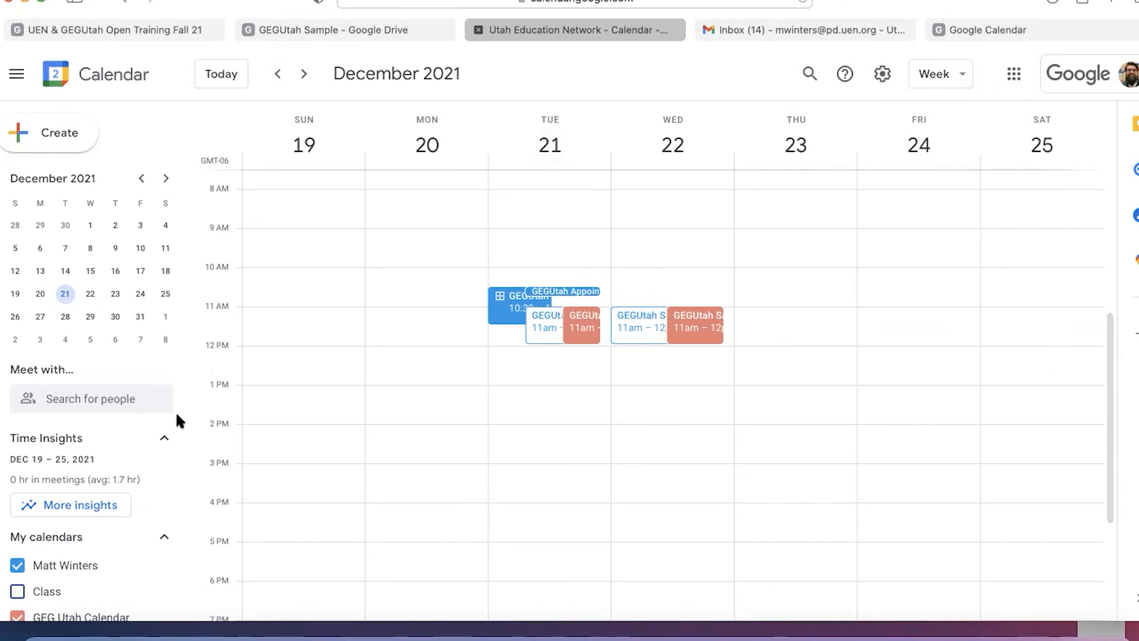
Step: Examine the access permissions and the list of people in the primary calendar's sharing settings, and return to the calendar
{"action": "scroll", "coordinate": [180, 422], "scroll_direction": "down", "scroll_amount": 3}
{"action": "scroll", "coordinate": [181, 423], "scroll_direction": "down", "scroll_amount": 1}
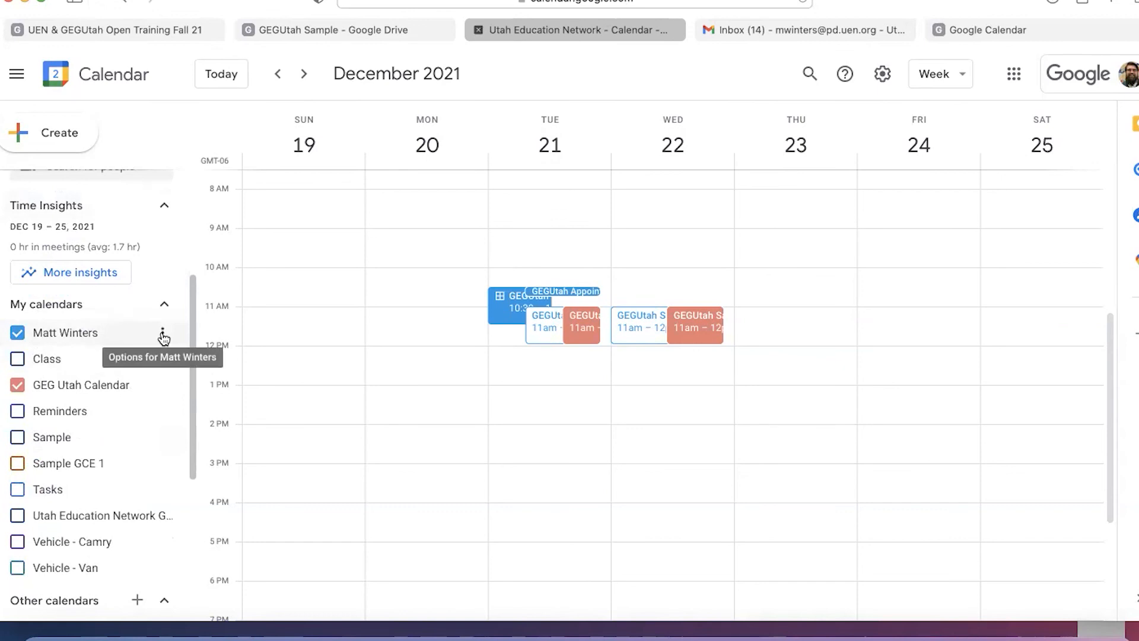
{"action": "left_click", "coordinate": [163, 335]}
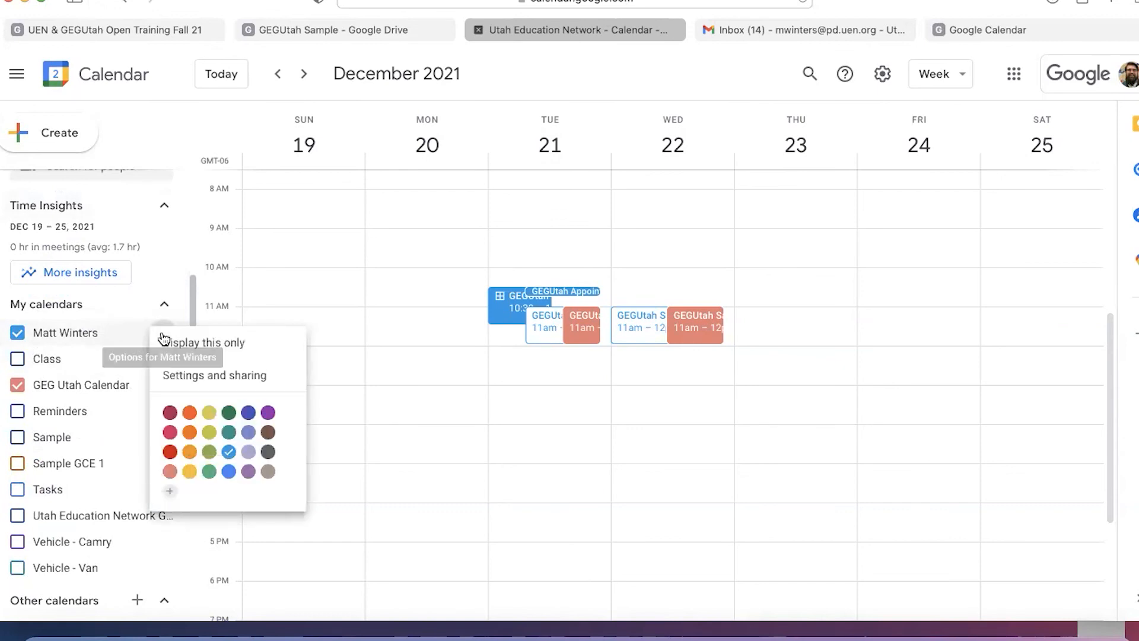
{"action": "left_click", "coordinate": [195, 380]}
{"action": "scroll", "coordinate": [554, 355], "scroll_direction": "down", "scroll_amount": 7}
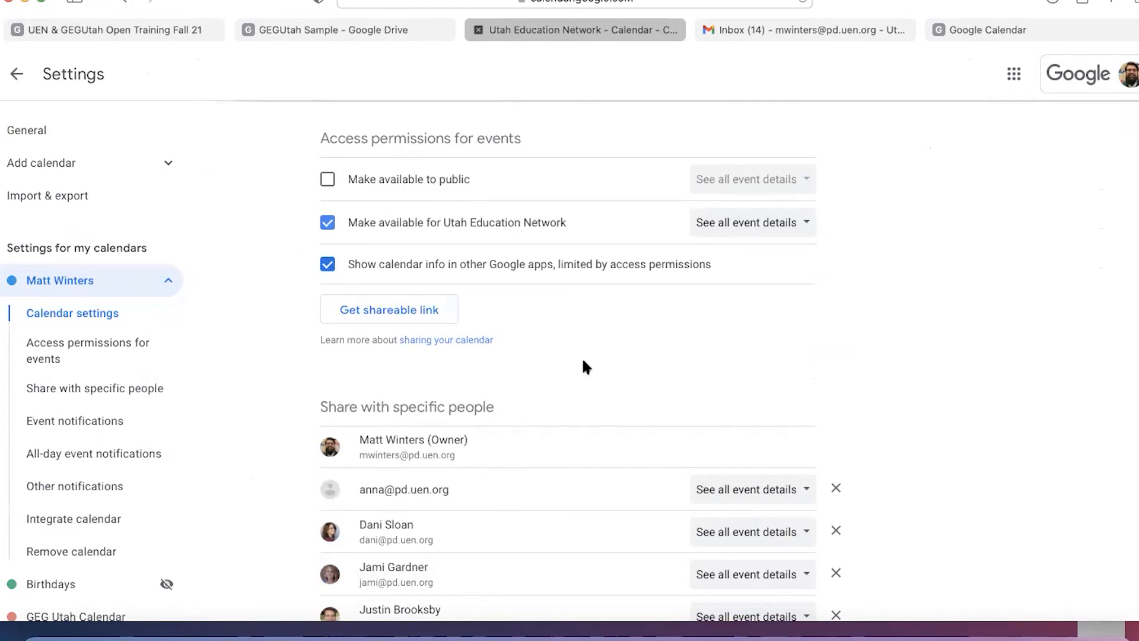
{"action": "scroll", "coordinate": [584, 363], "scroll_direction": "down", "scroll_amount": 6}
{"action": "scroll", "coordinate": [584, 363], "scroll_direction": "up", "scroll_amount": 2}
{"action": "scroll", "coordinate": [583, 363], "scroll_direction": "down", "scroll_amount": 1}
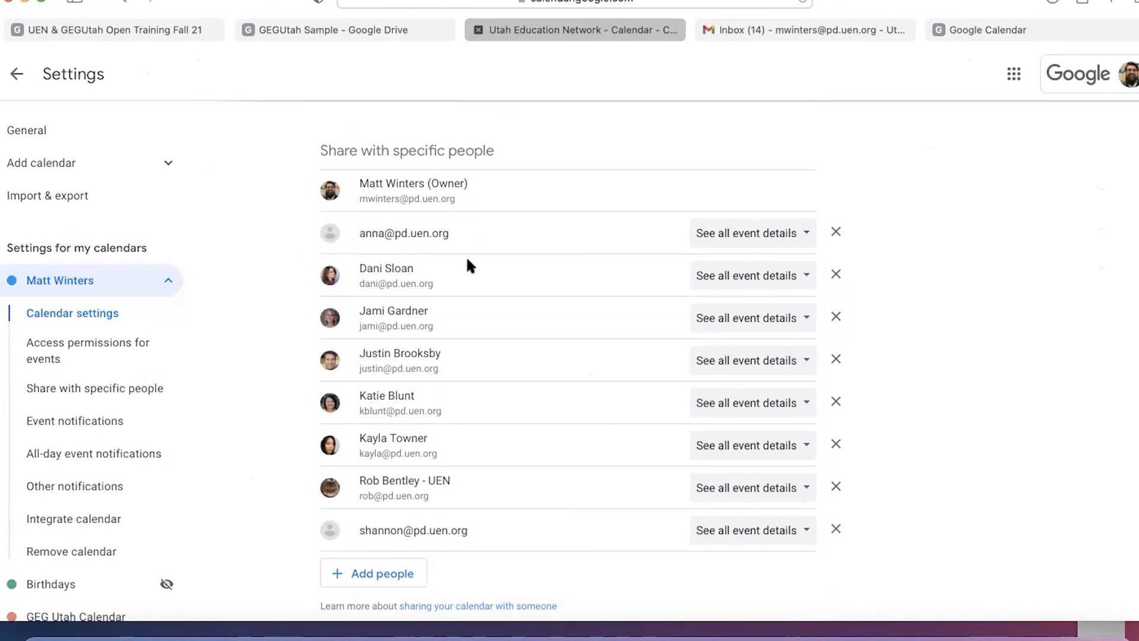
{"action": "left_click", "coordinate": [15, 76]}
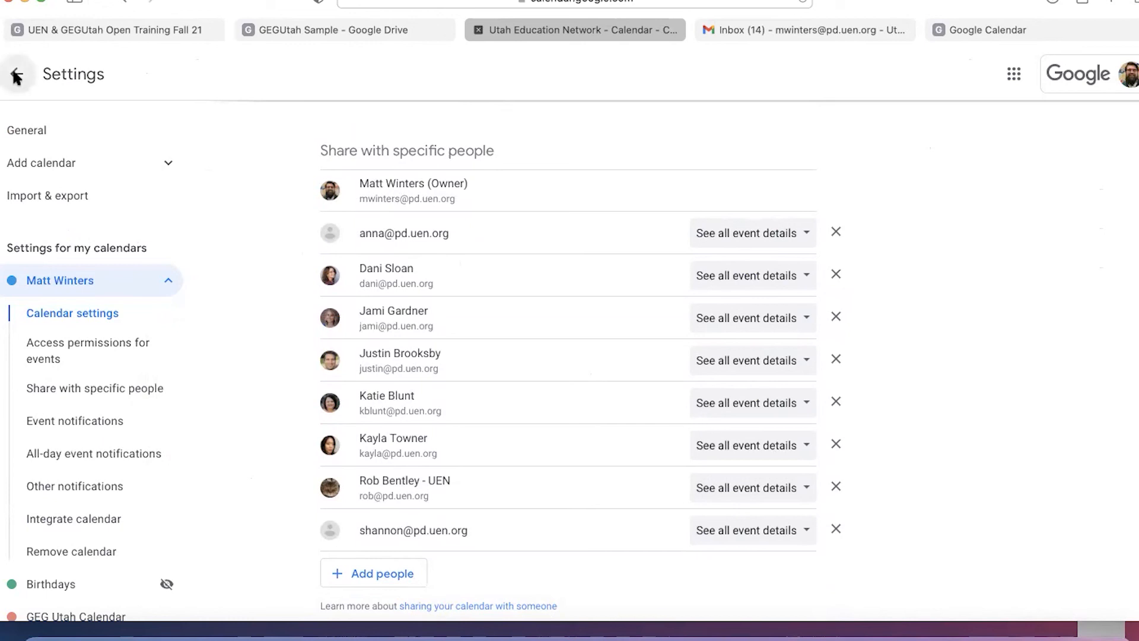
Step: Switch to Gmail, compose a new message in the enlarged window, and add the contact's e-mail as recipient
{"action": "left_click", "coordinate": [778, 22]}
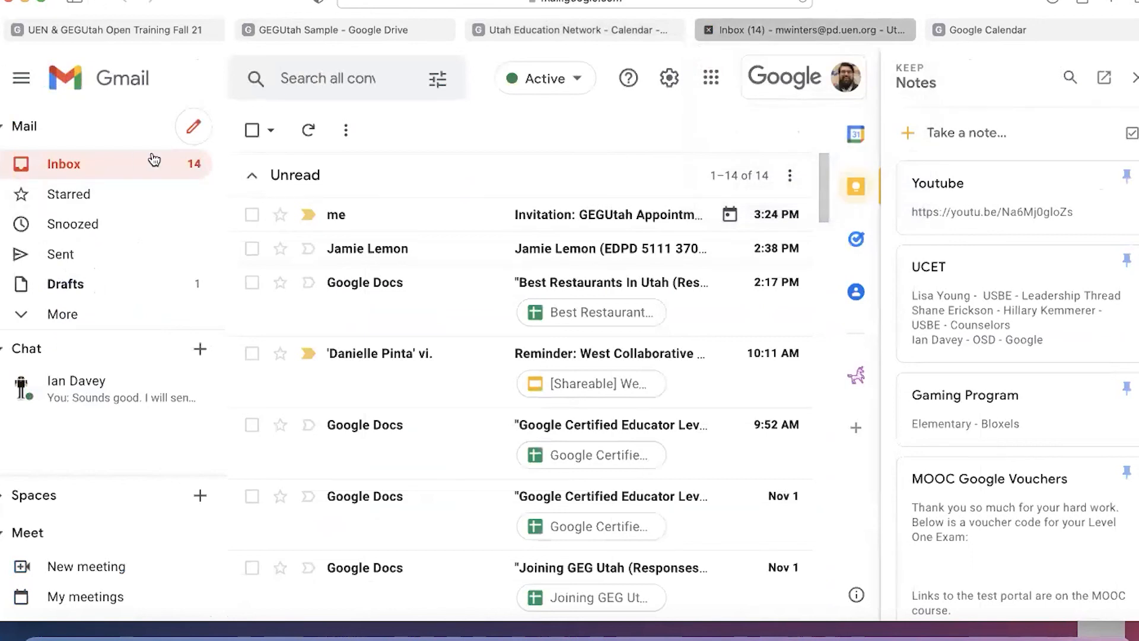
{"action": "left_click", "coordinate": [198, 126]}
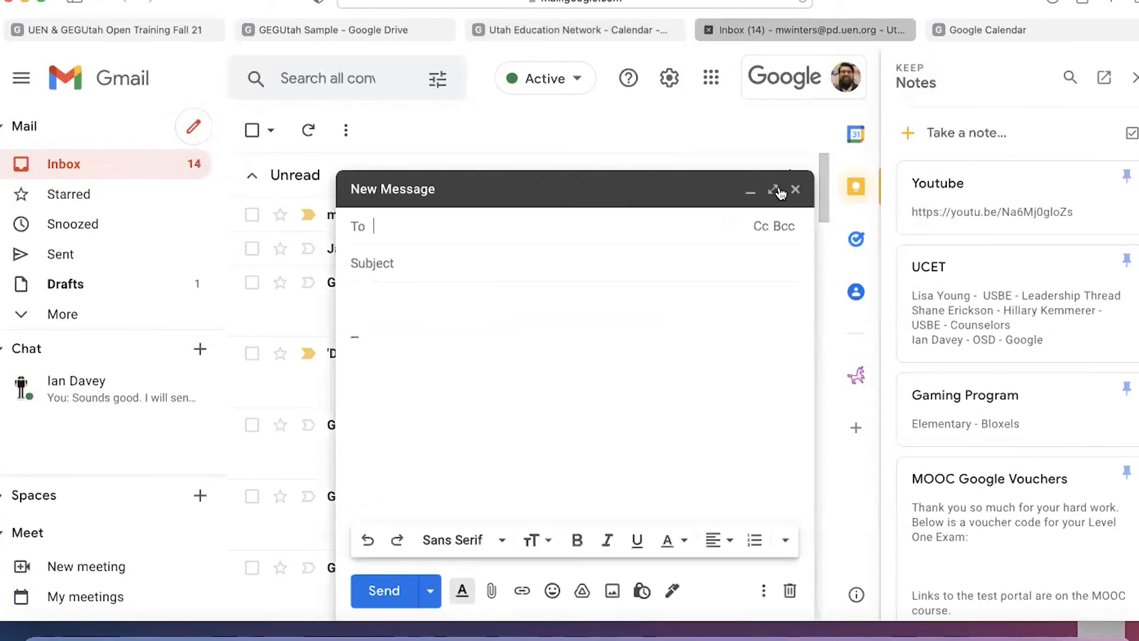
{"action": "left_click", "coordinate": [769, 190]}
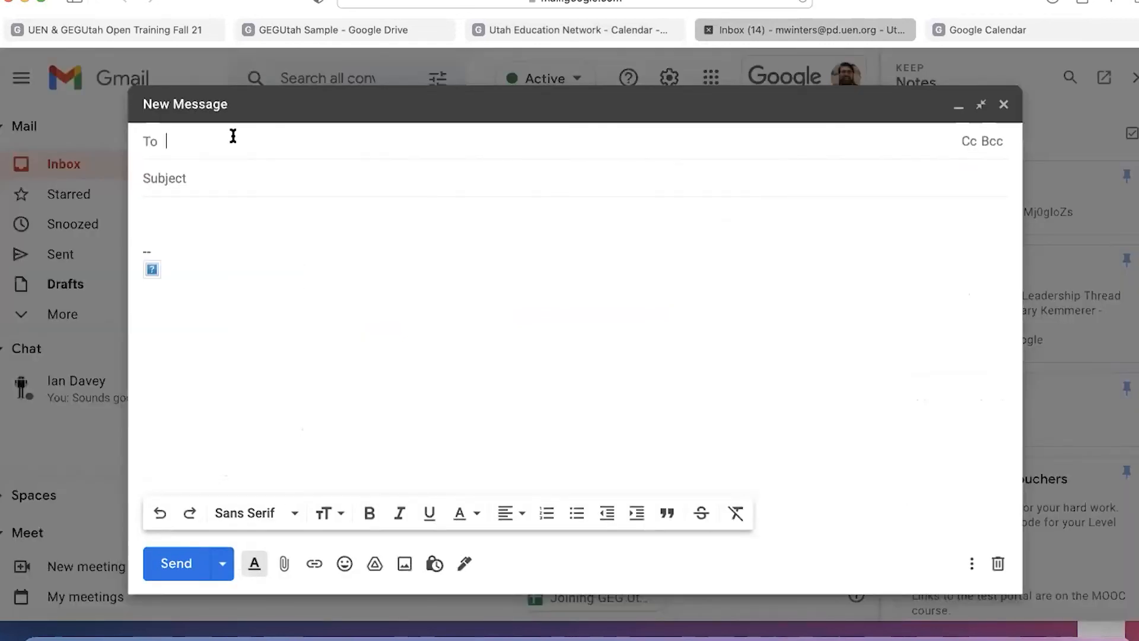
{"action": "type", "text": "matt"}
{"action": "left_click", "coordinate": [288, 195]}
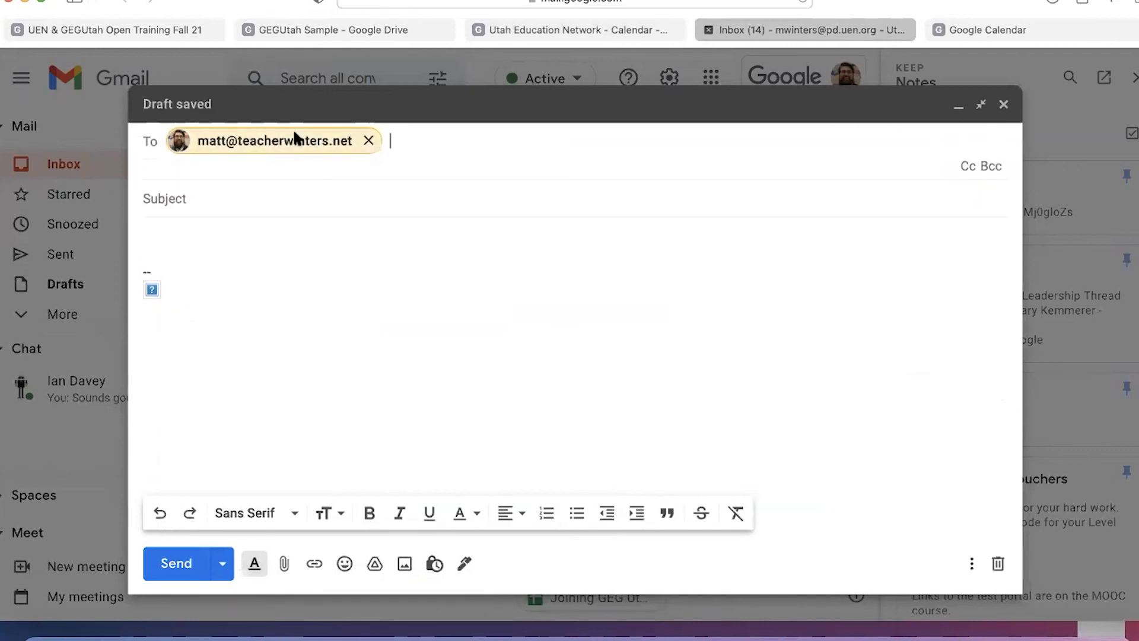
Step: Examine the recipient's contact card and address options, and close the message to go back to the training site
{"action": "mouse_move", "coordinate": [295, 134]}
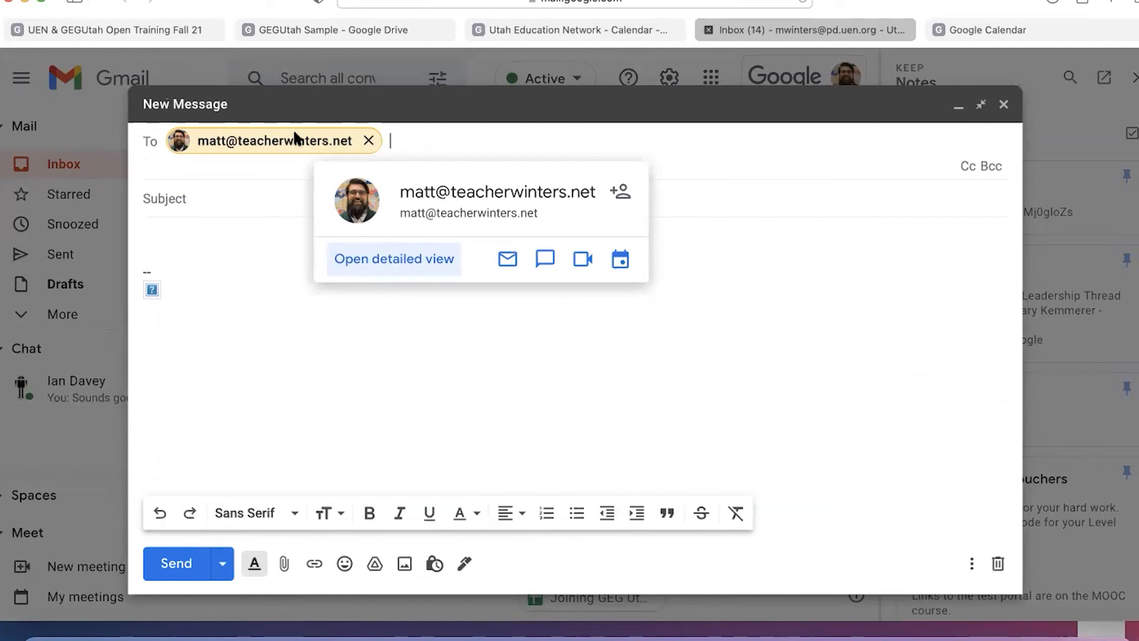
{"action": "left_click", "coordinate": [295, 134]}
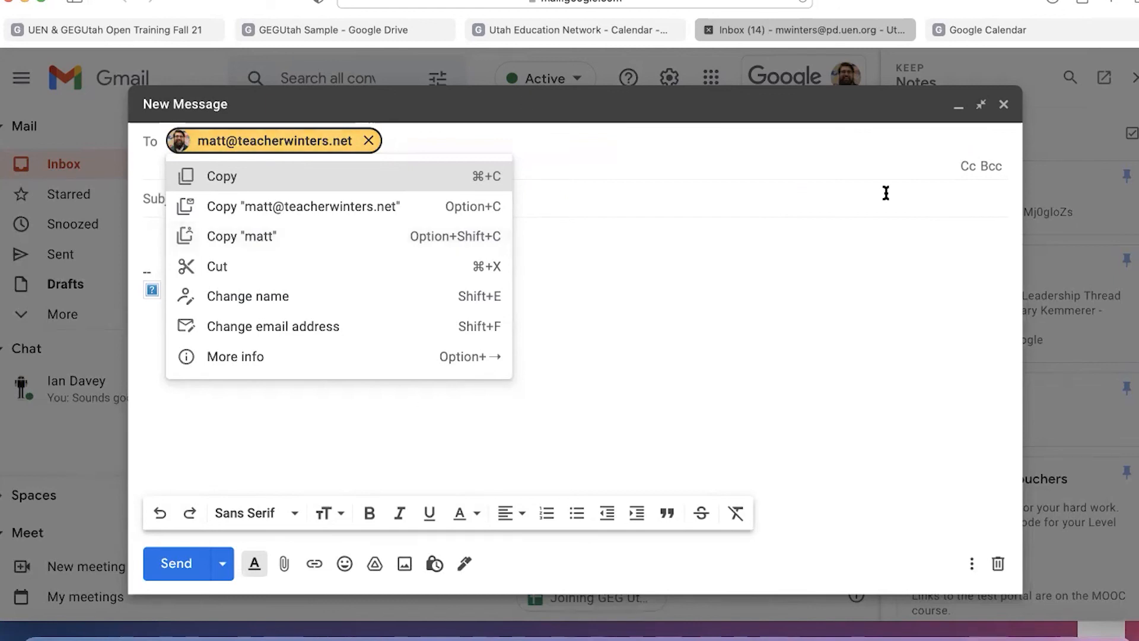
{"action": "left_click", "coordinate": [1003, 105]}
{"action": "left_click", "coordinate": [163, 29]}
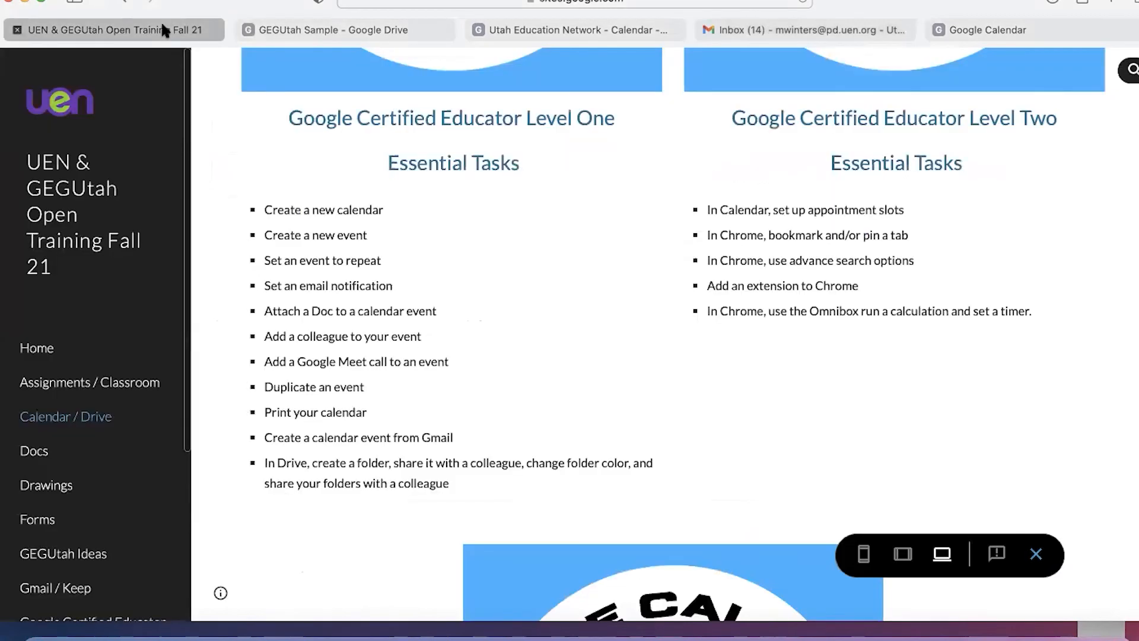
Step: Go from the Calendar / Drive page to the training site's home page and examine the site link and instructor's contact details
{"action": "scroll", "coordinate": [414, 196], "scroll_direction": "up", "scroll_amount": 7}
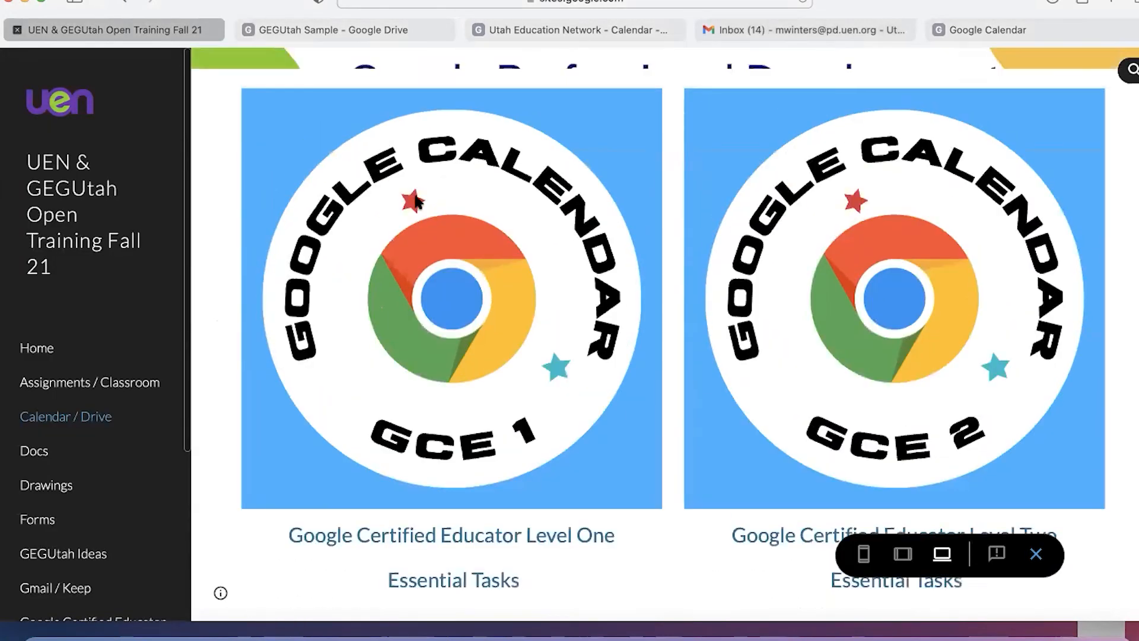
{"action": "scroll", "coordinate": [415, 201], "scroll_direction": "up", "scroll_amount": 4}
{"action": "scroll", "coordinate": [417, 202], "scroll_direction": "down", "scroll_amount": 3}
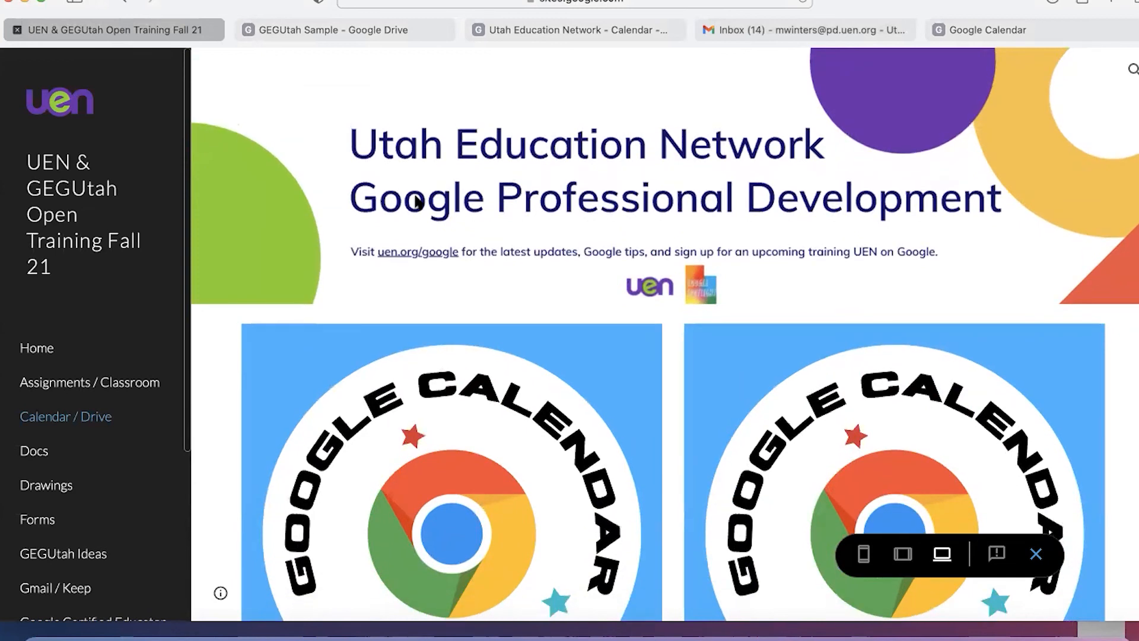
{"action": "scroll", "coordinate": [417, 201], "scroll_direction": "up", "scroll_amount": 3}
{"action": "scroll", "coordinate": [417, 202], "scroll_direction": "down", "scroll_amount": 1}
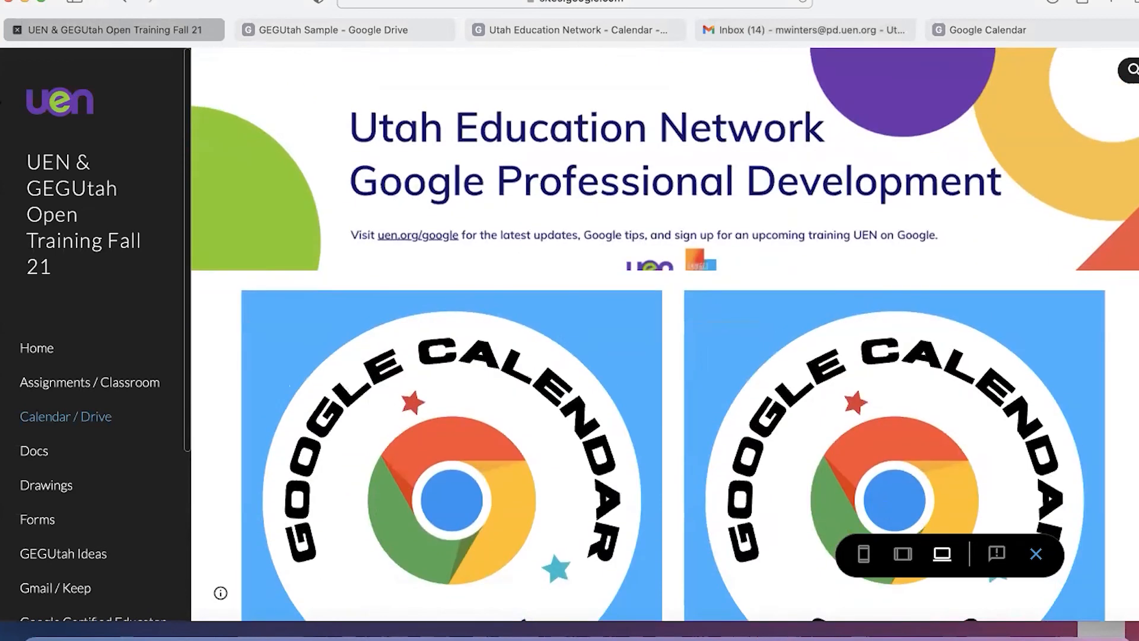
{"action": "left_click", "coordinate": [69, 169]}
{"action": "scroll", "coordinate": [550, 208], "scroll_direction": "down", "scroll_amount": 4}
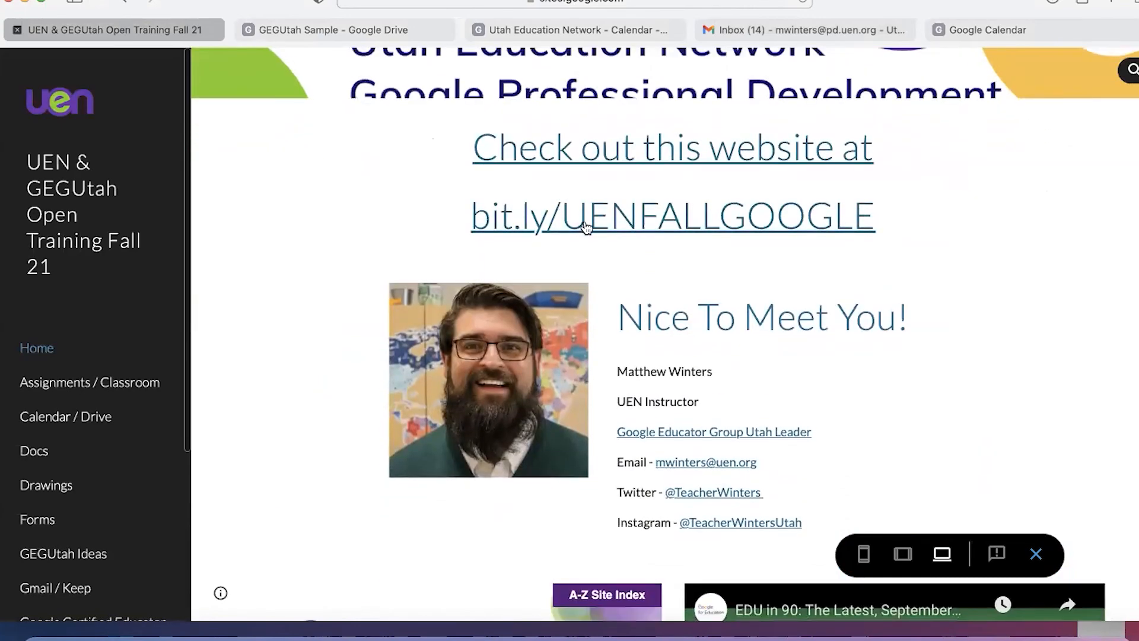
{"action": "scroll", "coordinate": [585, 228], "scroll_direction": "down", "scroll_amount": 3}
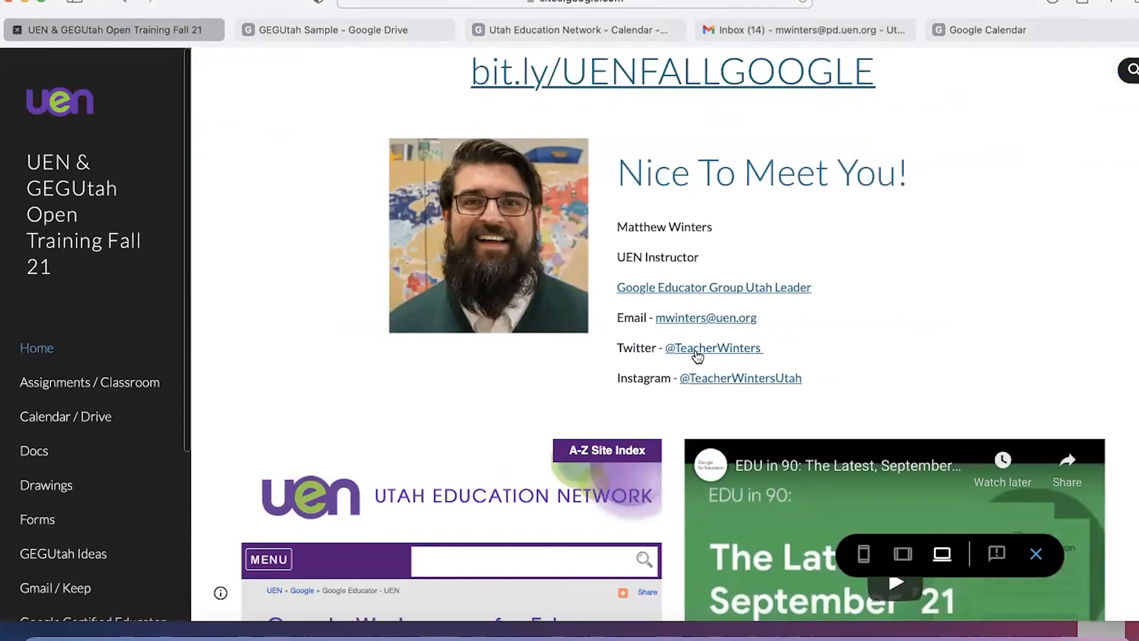
Step: Open the Google Educator Group Utah site, look through its GEG Utah Teachers page, and close the site
{"action": "left_click", "coordinate": [736, 288]}
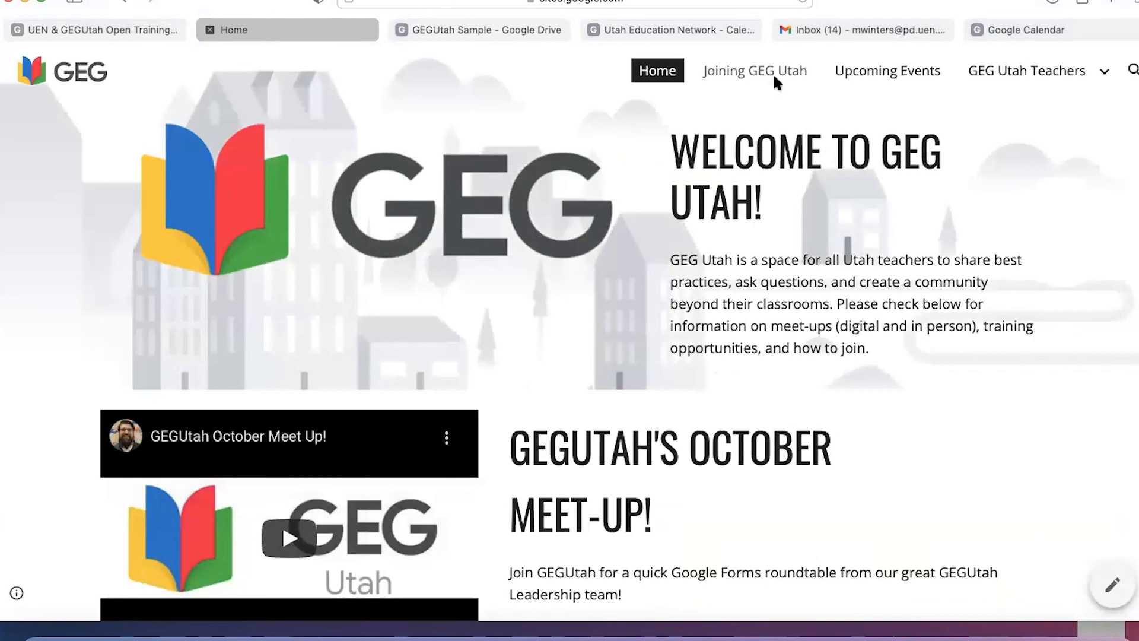
{"action": "mouse_move", "coordinate": [1008, 80]}
{"action": "left_click", "coordinate": [1001, 122]}
{"action": "scroll", "coordinate": [403, 201], "scroll_direction": "down", "scroll_amount": 4}
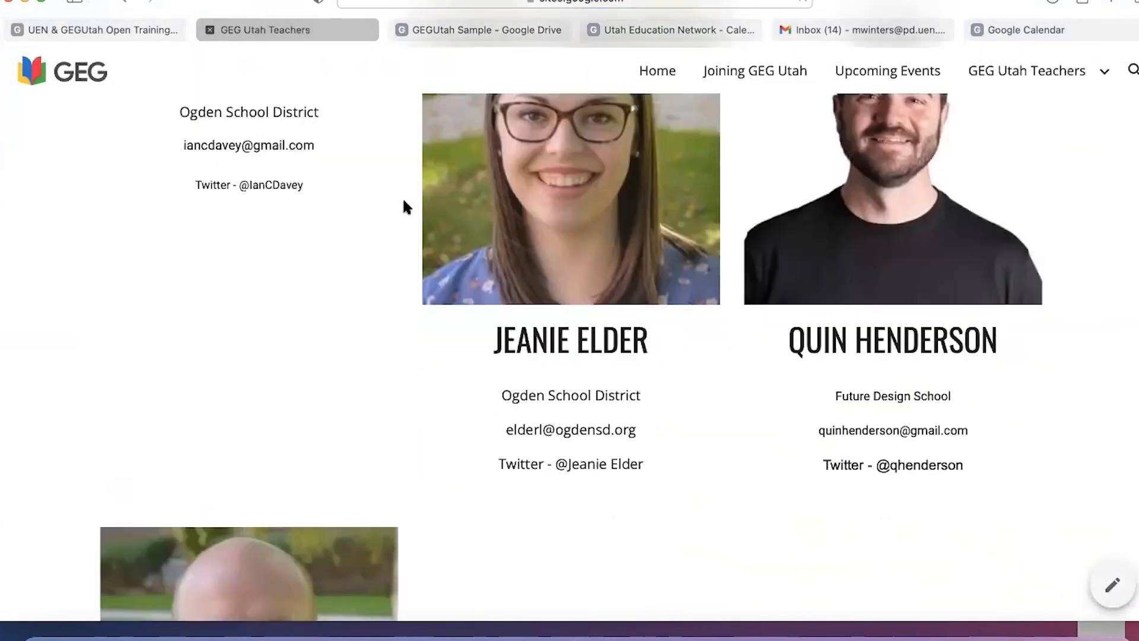
{"action": "scroll", "coordinate": [403, 205], "scroll_direction": "down", "scroll_amount": 20}
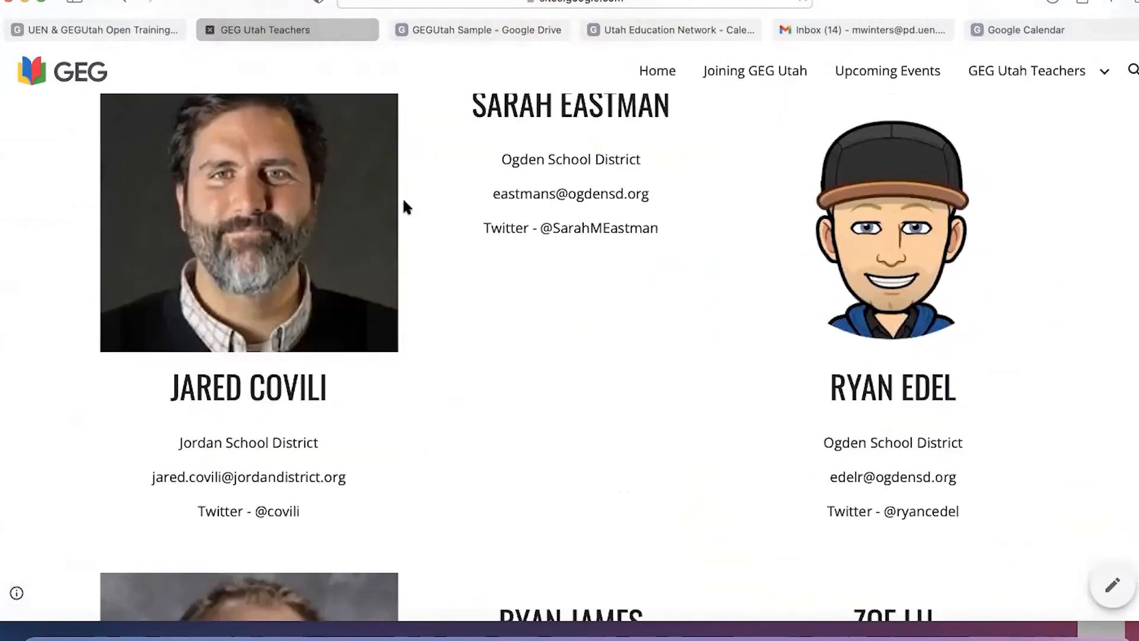
{"action": "scroll", "coordinate": [403, 202], "scroll_direction": "down", "scroll_amount": 5}
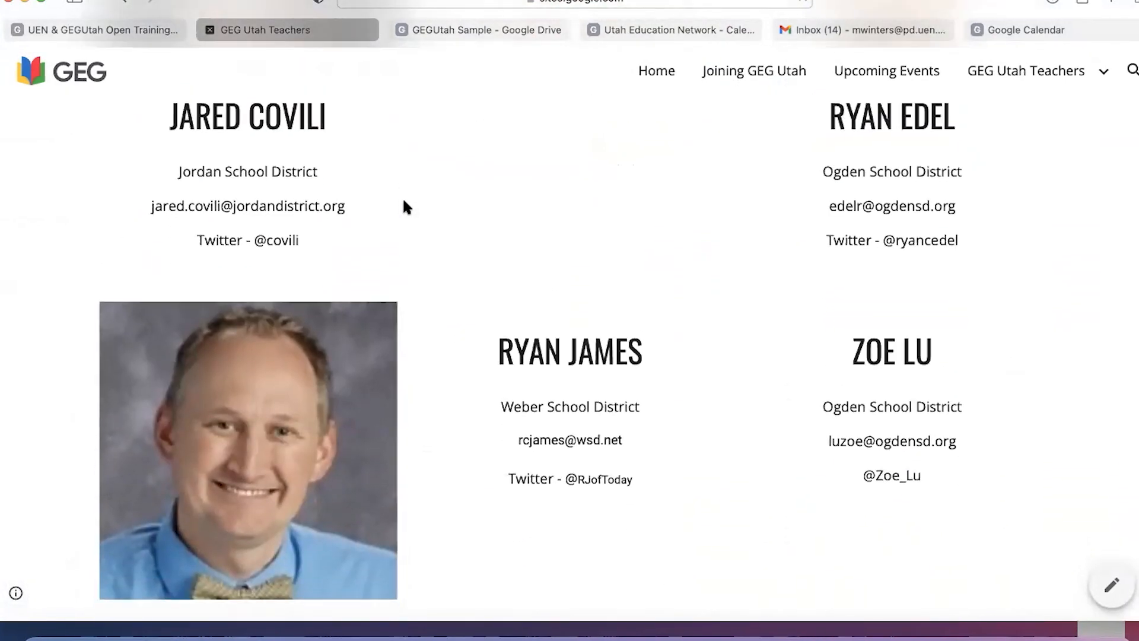
{"action": "scroll", "coordinate": [404, 202], "scroll_direction": "down", "scroll_amount": 5}
{"action": "scroll", "coordinate": [403, 204], "scroll_direction": "down", "scroll_amount": 10}
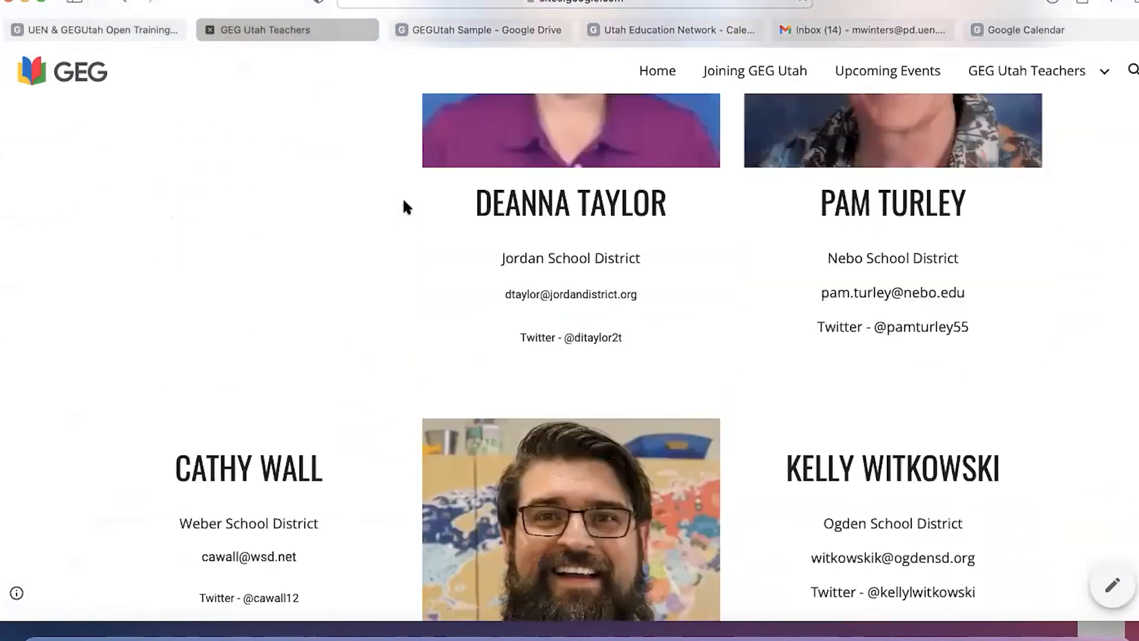
{"action": "scroll", "coordinate": [402, 197], "scroll_direction": "down", "scroll_amount": 13}
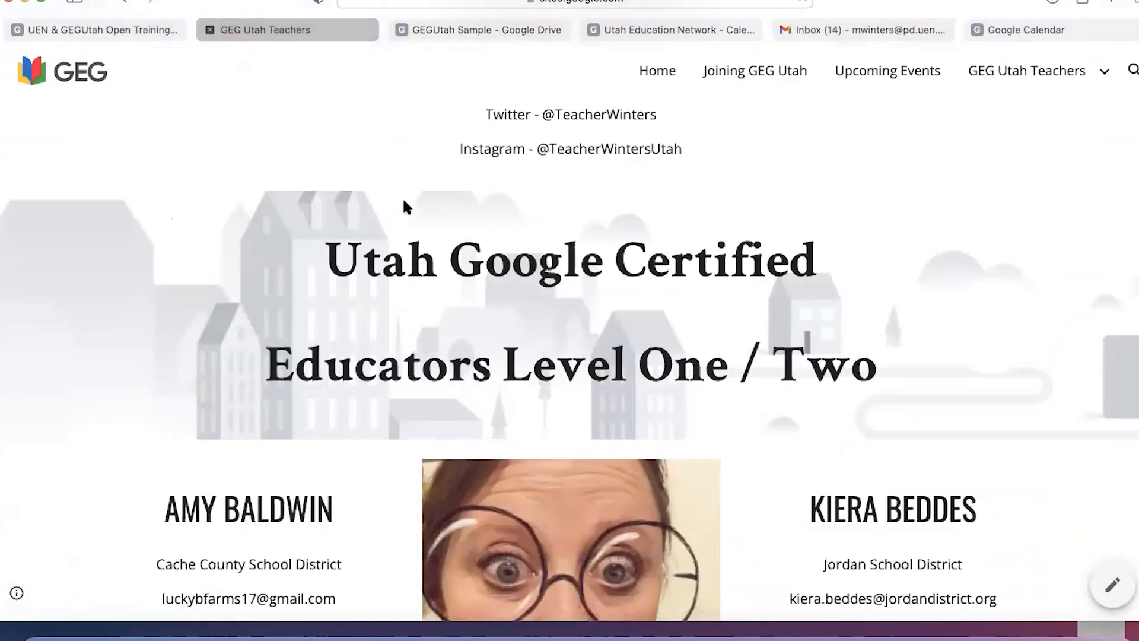
{"action": "scroll", "coordinate": [402, 197], "scroll_direction": "up", "scroll_amount": 3}
{"action": "scroll", "coordinate": [404, 205], "scroll_direction": "up", "scroll_amount": 20}
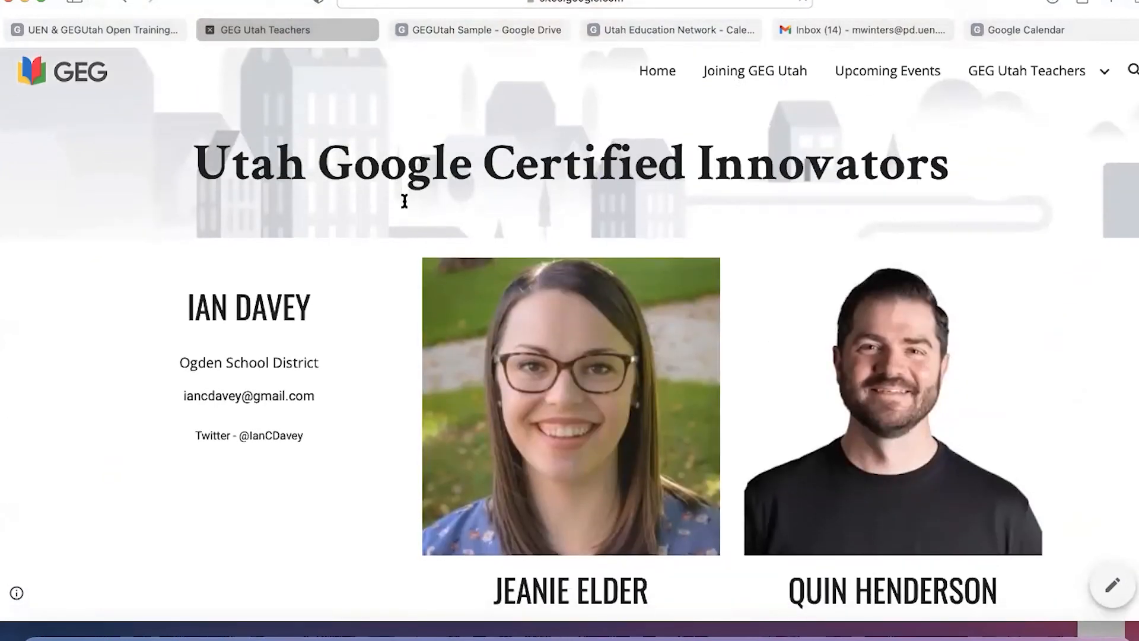
{"action": "left_click", "coordinate": [210, 30]}
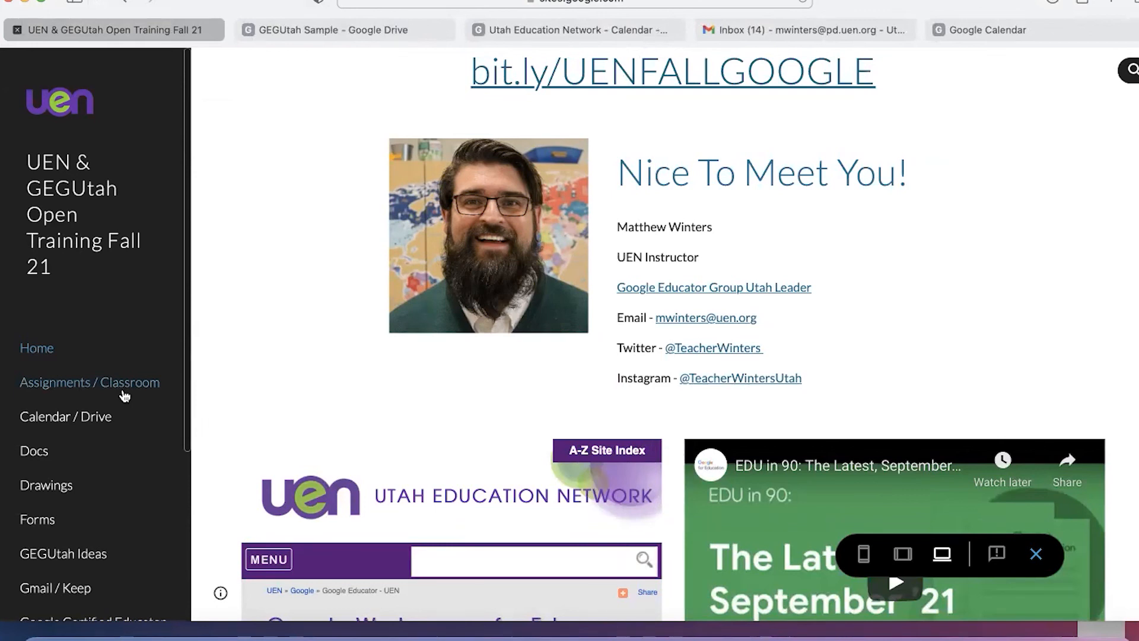
Step: Open the training site's Assignments / Classroom page and look at its embedded training video
{"action": "scroll", "coordinate": [123, 395], "scroll_direction": "down", "scroll_amount": 3}
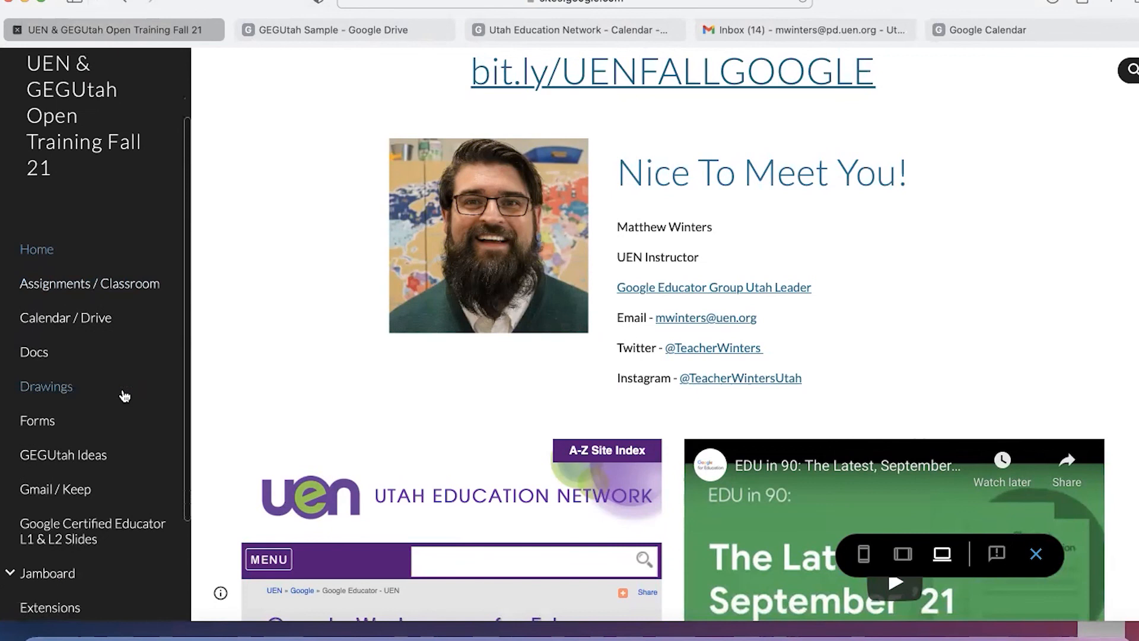
{"action": "left_click", "coordinate": [66, 290]}
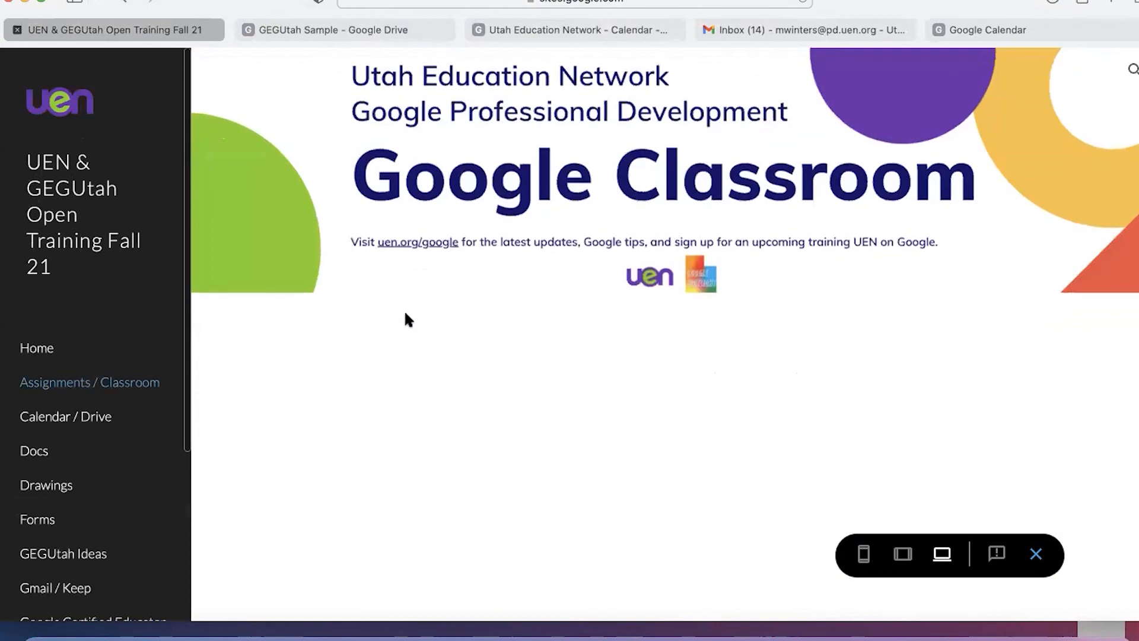
{"action": "scroll", "coordinate": [405, 314], "scroll_direction": "down", "scroll_amount": 2}
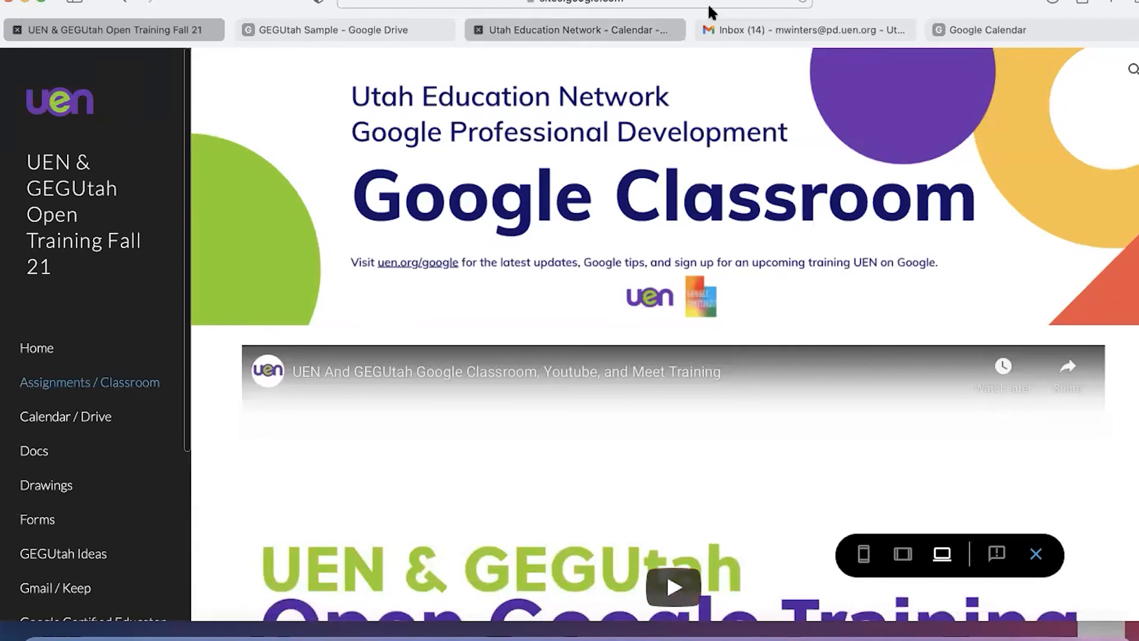
Step: Check the calendar for November 14–20, 2021, glance at the GEGUtah Sample folder in Drive, and return to the training site
{"action": "left_click", "coordinate": [605, 35]}
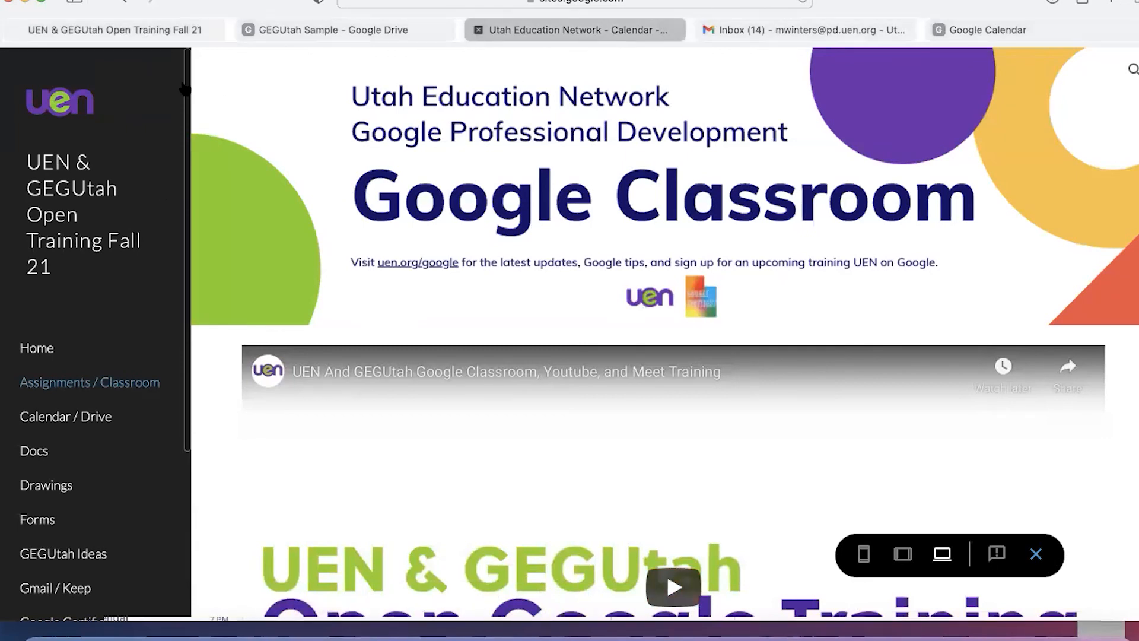
{"action": "left_click", "coordinate": [218, 72]}
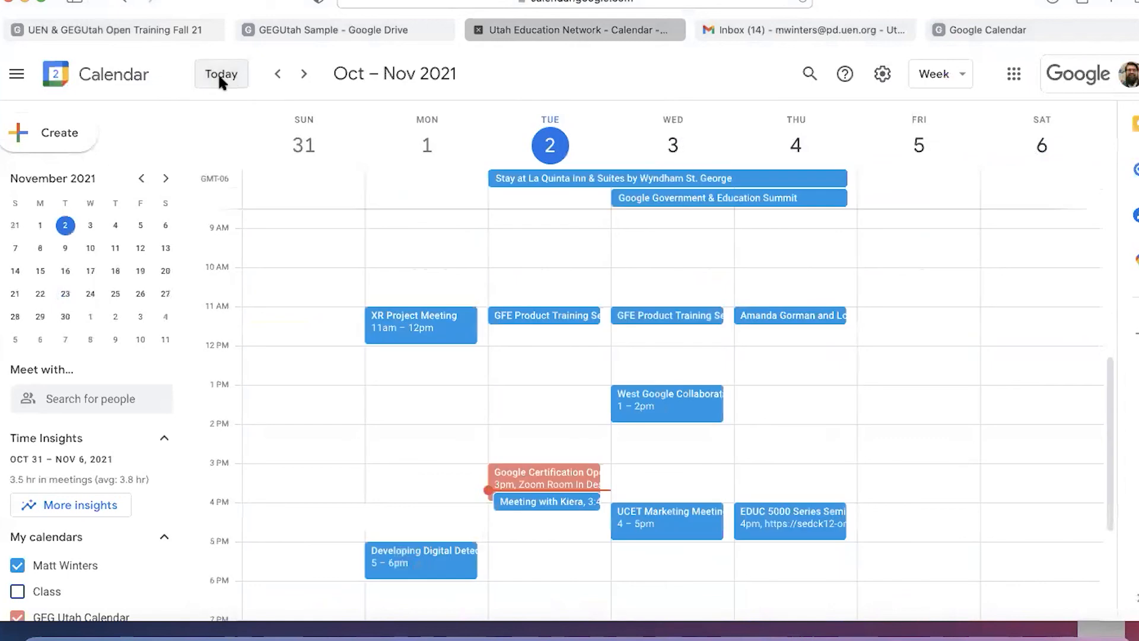
{"action": "double_click", "coordinate": [311, 73]}
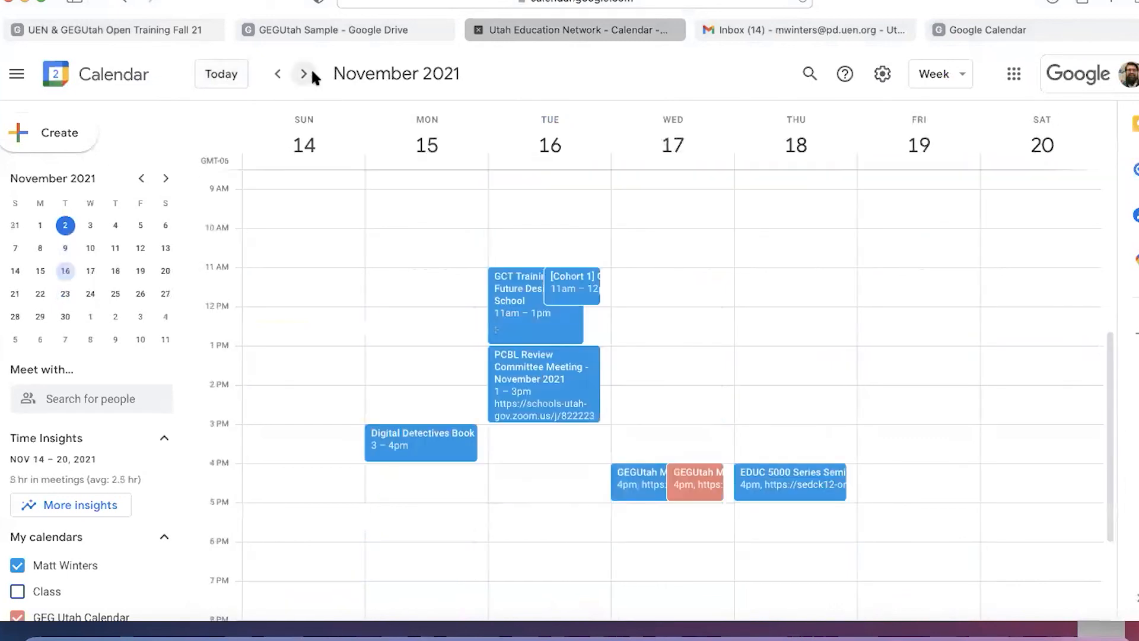
{"action": "left_click", "coordinate": [291, 27]}
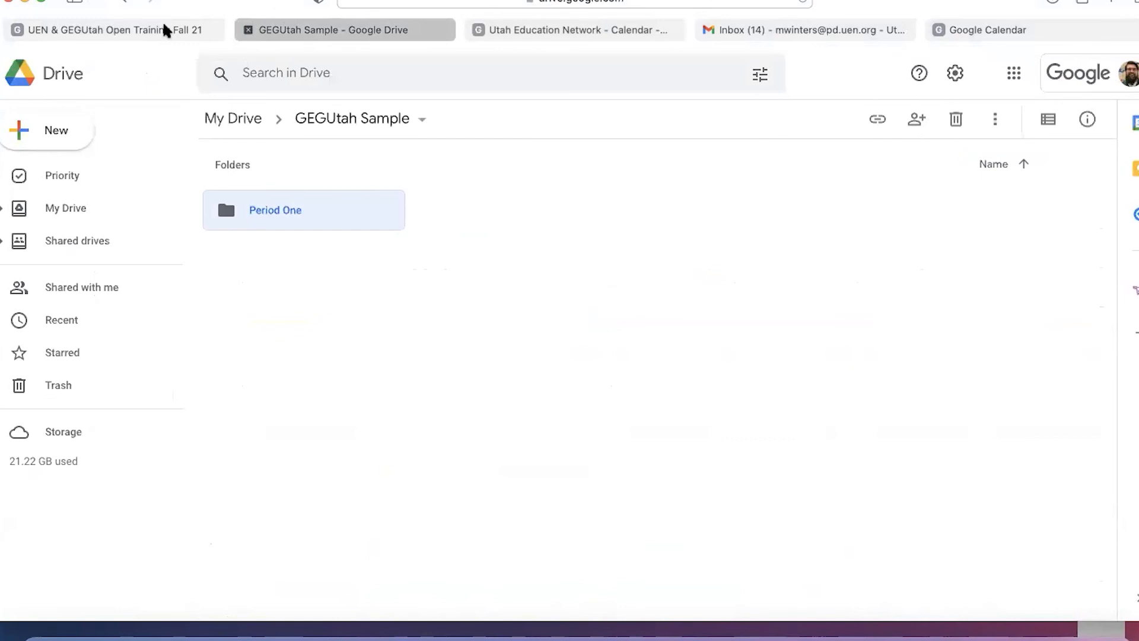
{"action": "left_click", "coordinate": [163, 29]}
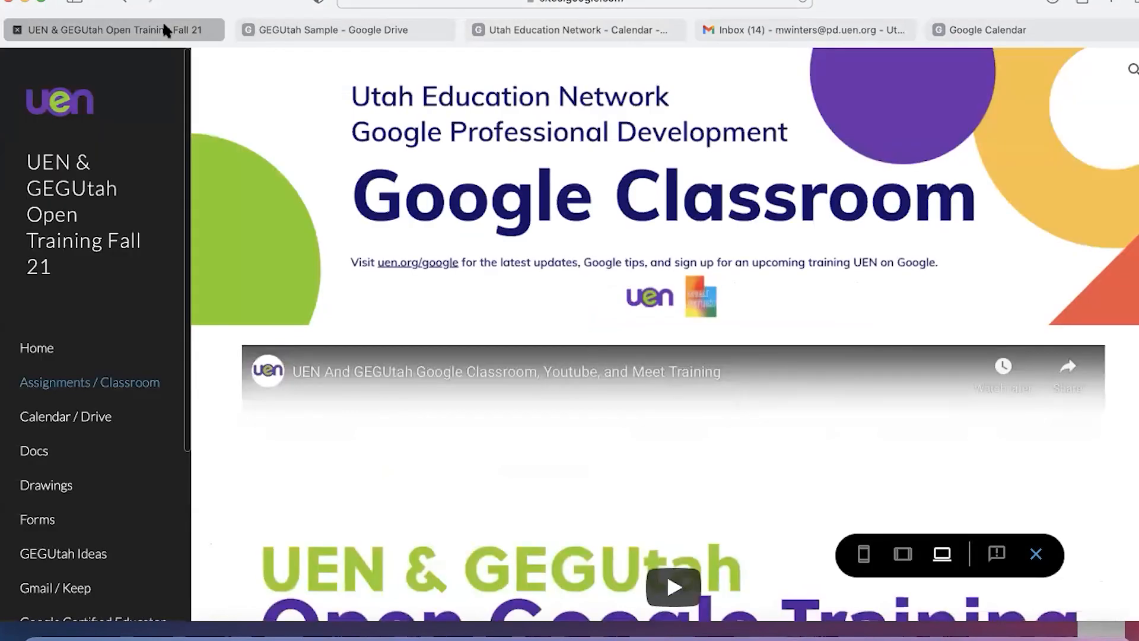